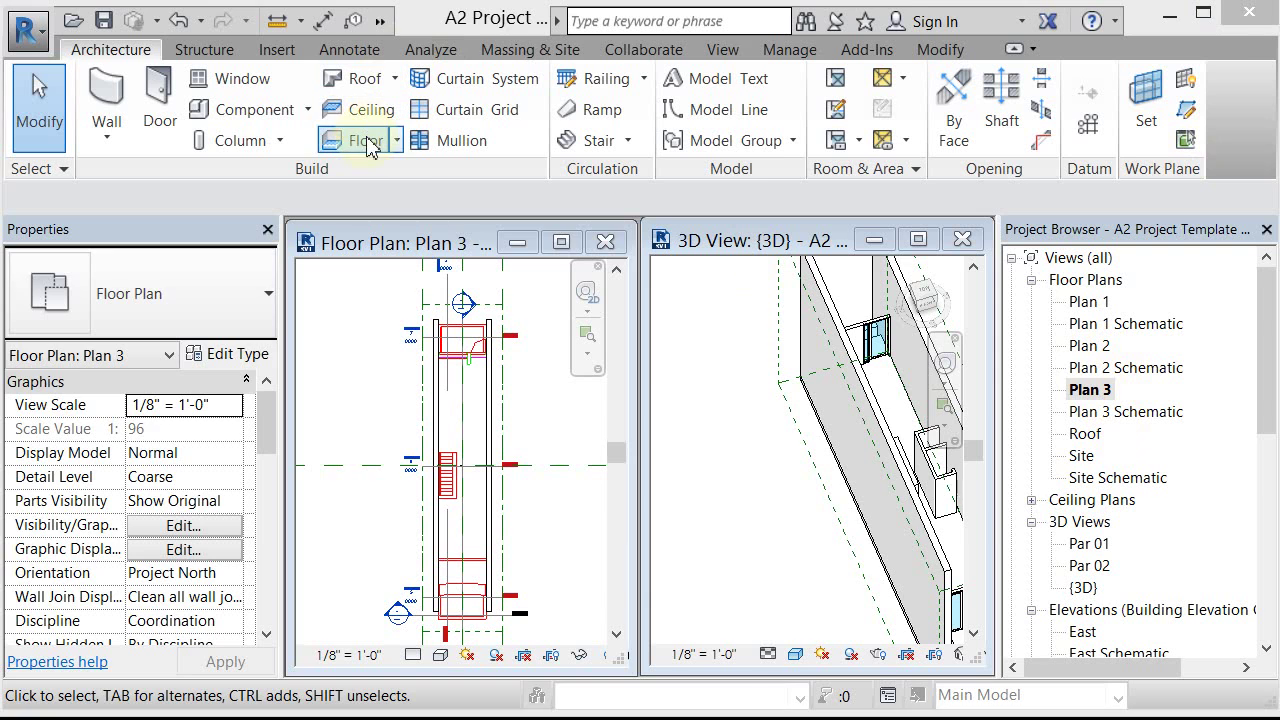
Step: Sketch a rectangular floor boundary about 47' long on Plan 3, between the side walls from the rear end to the front underlay line
{"action": "left_click", "coordinate": [366, 142]}
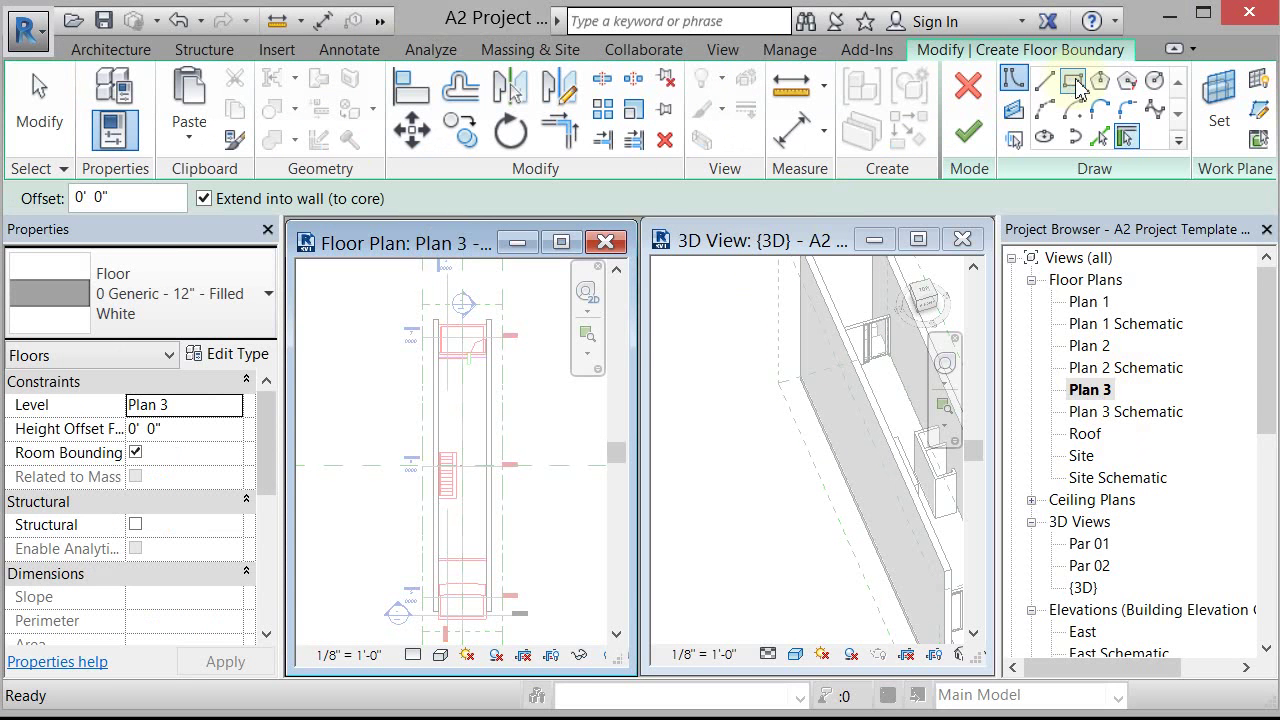
{"action": "left_click", "coordinate": [1074, 83]}
{"action": "scroll", "coordinate": [446, 334], "scroll_direction": "up", "scroll_amount": 2}
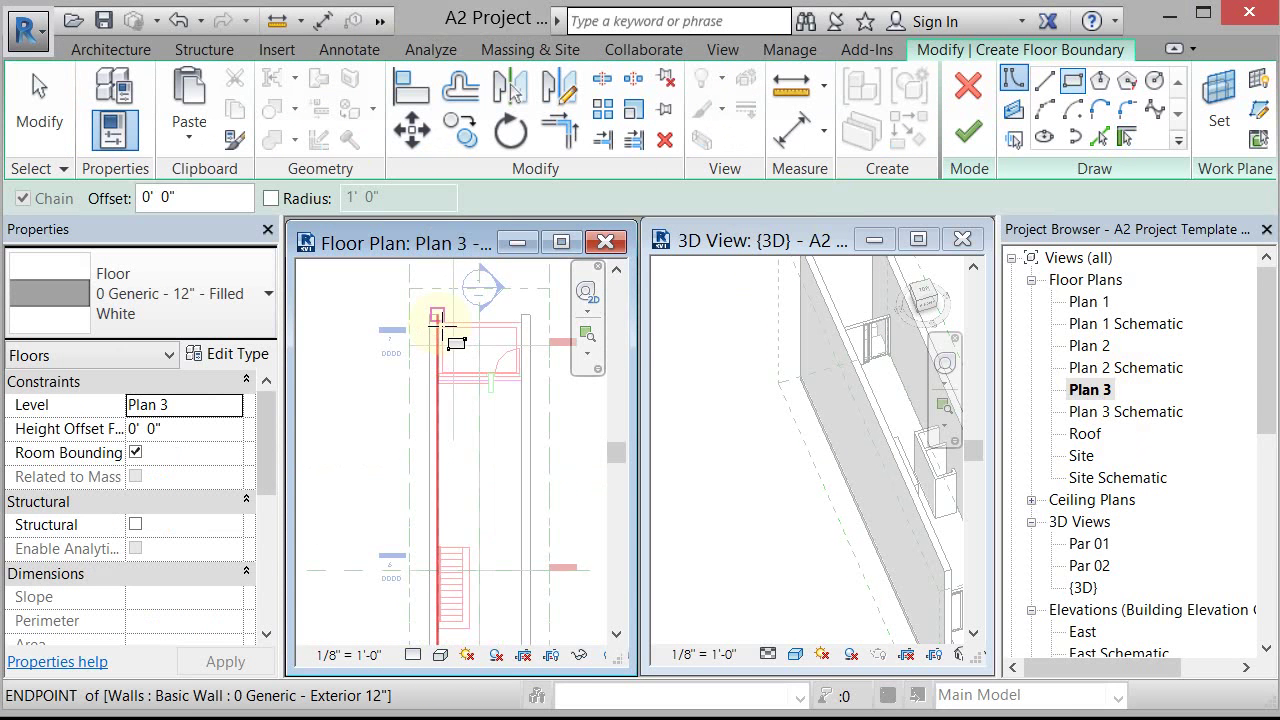
{"action": "scroll", "coordinate": [437, 330], "scroll_direction": "up", "scroll_amount": 3}
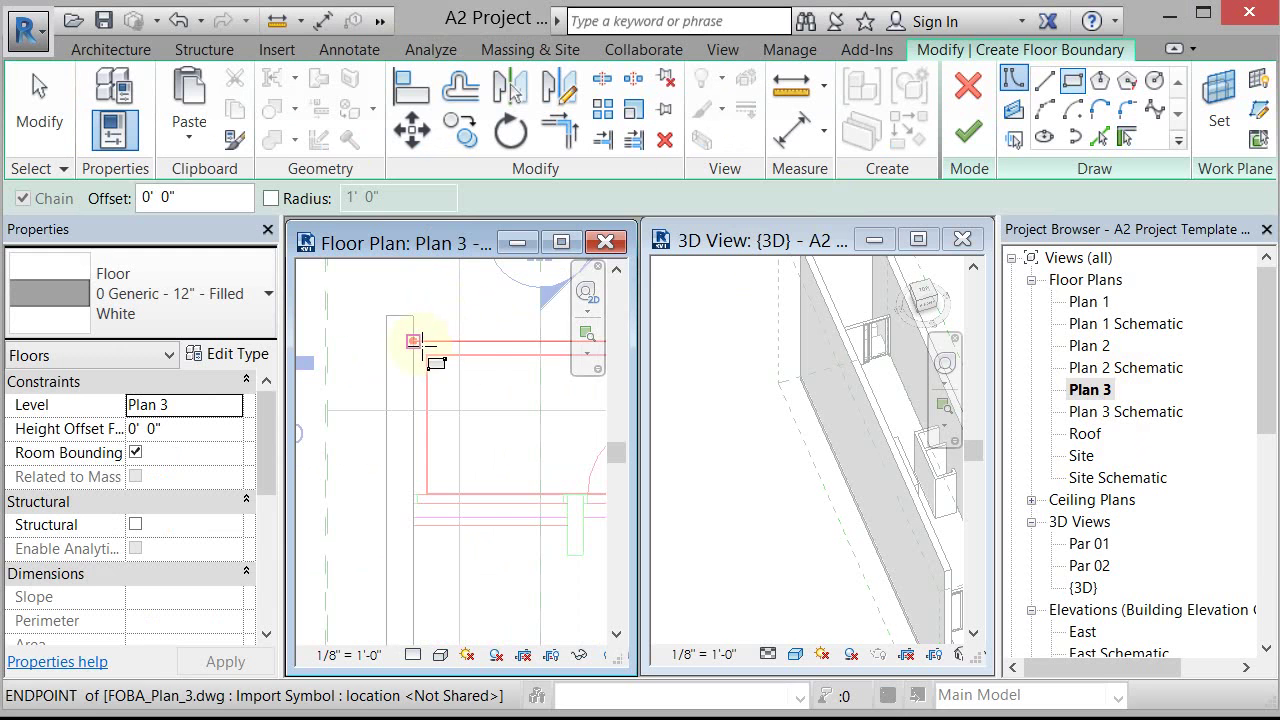
{"action": "left_click", "coordinate": [437, 352]}
{"action": "scroll", "coordinate": [480, 340], "scroll_direction": "down", "scroll_amount": 3}
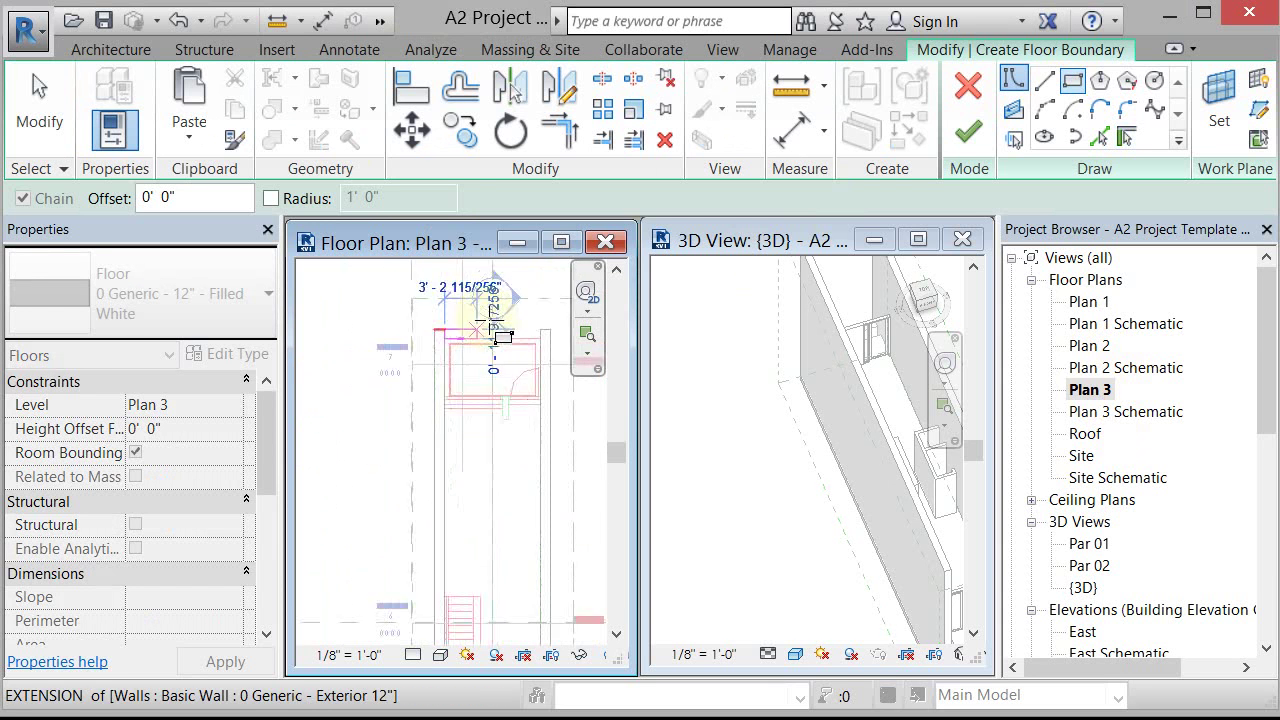
{"action": "scroll", "coordinate": [514, 545], "scroll_direction": "up", "scroll_amount": 4}
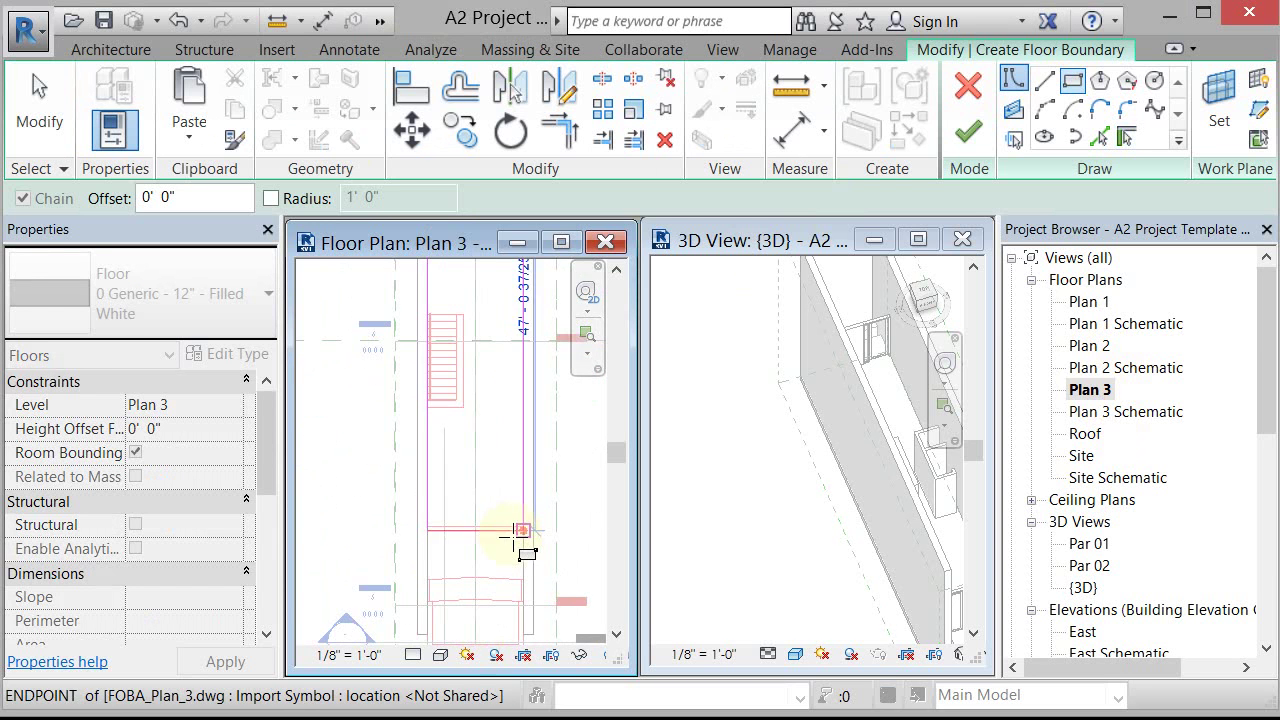
{"action": "scroll", "coordinate": [514, 548], "scroll_direction": "up", "scroll_amount": 3}
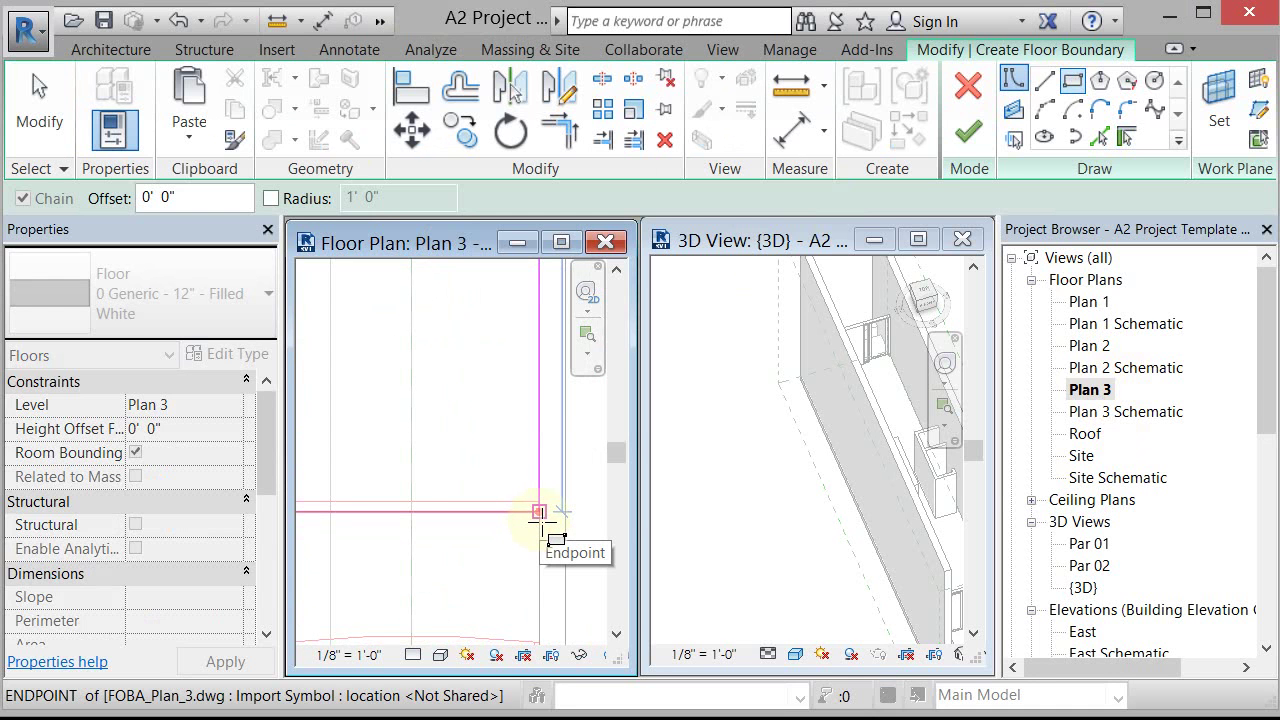
{"action": "left_click", "coordinate": [538, 512]}
{"action": "scroll", "coordinate": [520, 500], "scroll_direction": "down", "scroll_amount": 2}
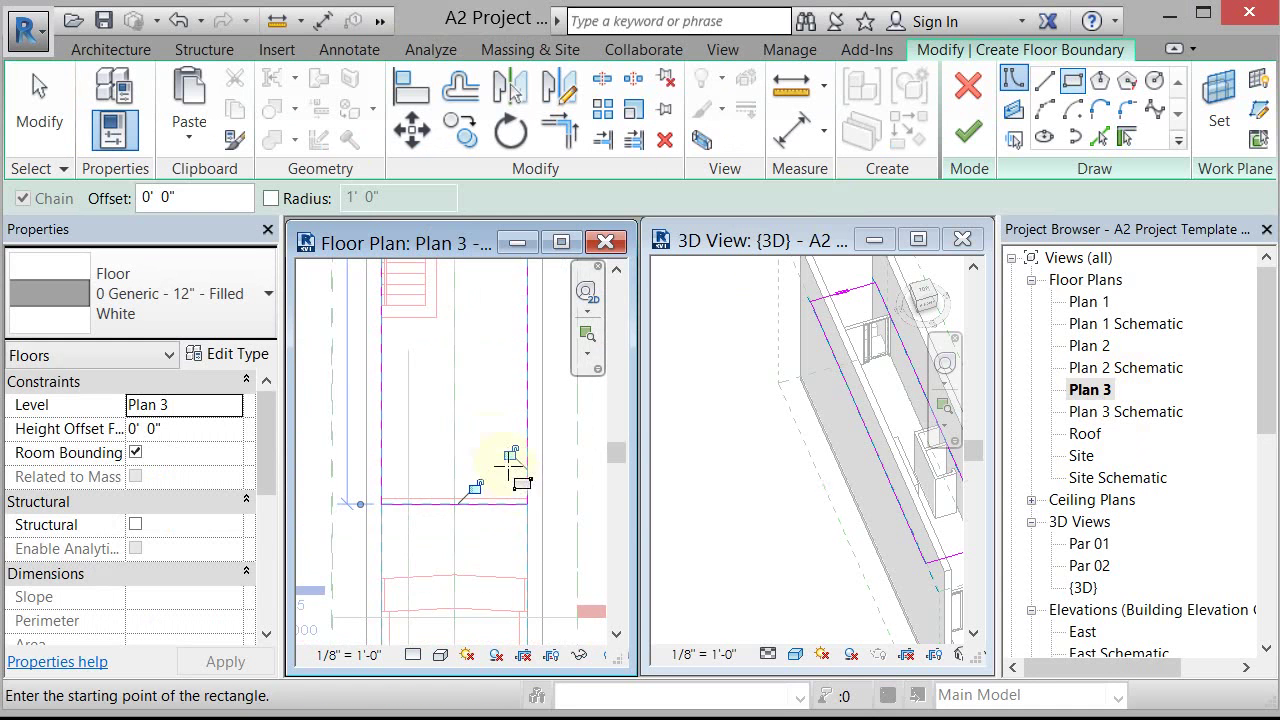
{"action": "scroll", "coordinate": [495, 450], "scroll_direction": "down", "scroll_amount": 2}
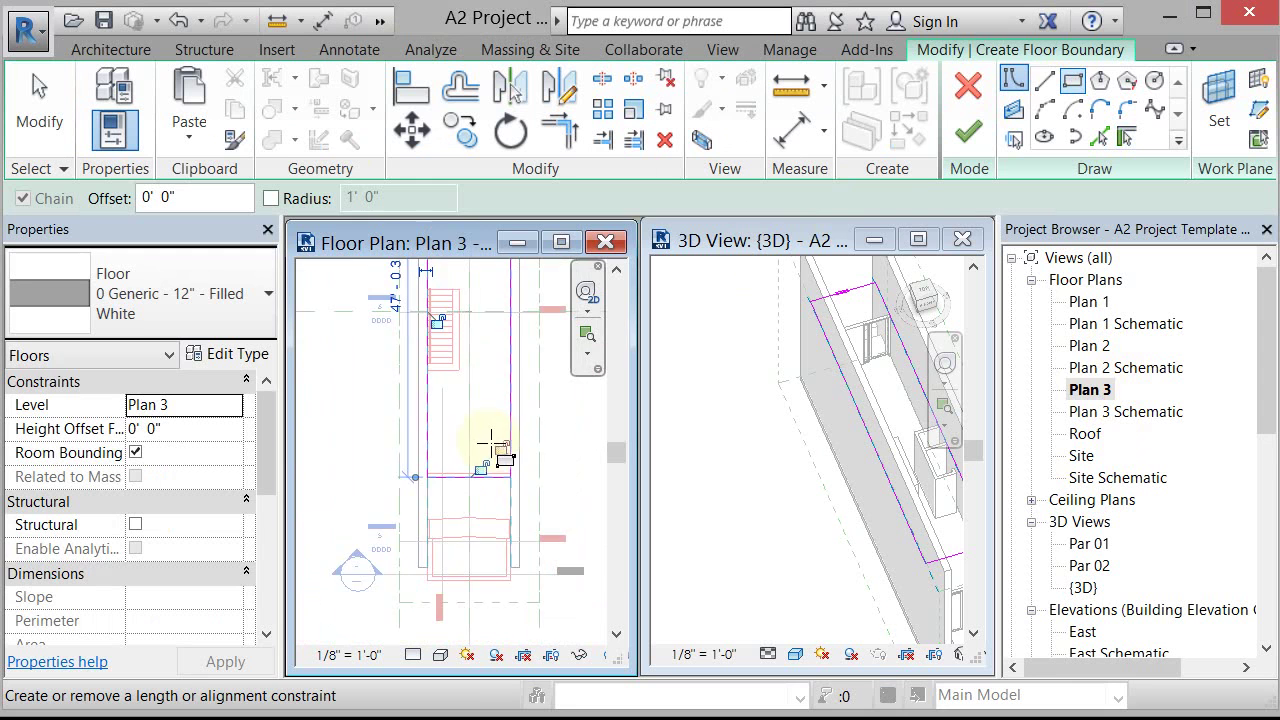
Step: Finish the floor, attach walls reaching its level to its underside, and delete the conflicting curtain wall mullion elements
{"action": "left_click", "coordinate": [969, 134]}
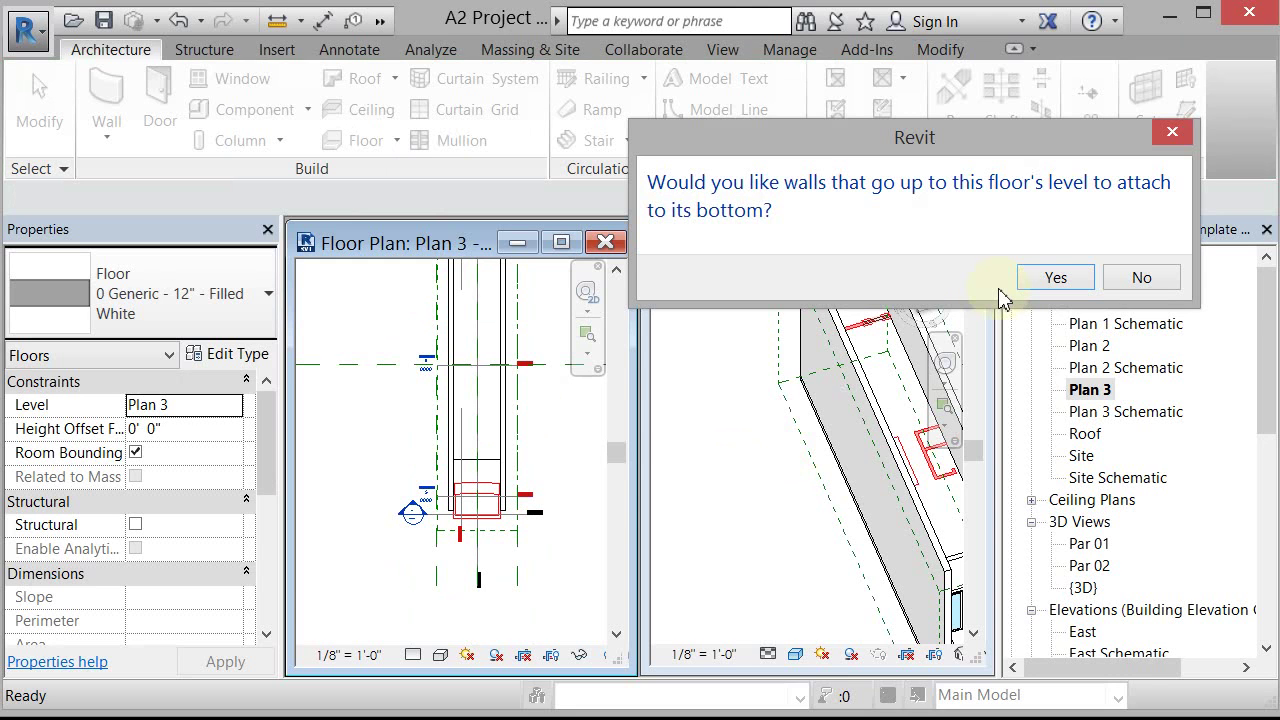
{"action": "left_click", "coordinate": [1058, 278]}
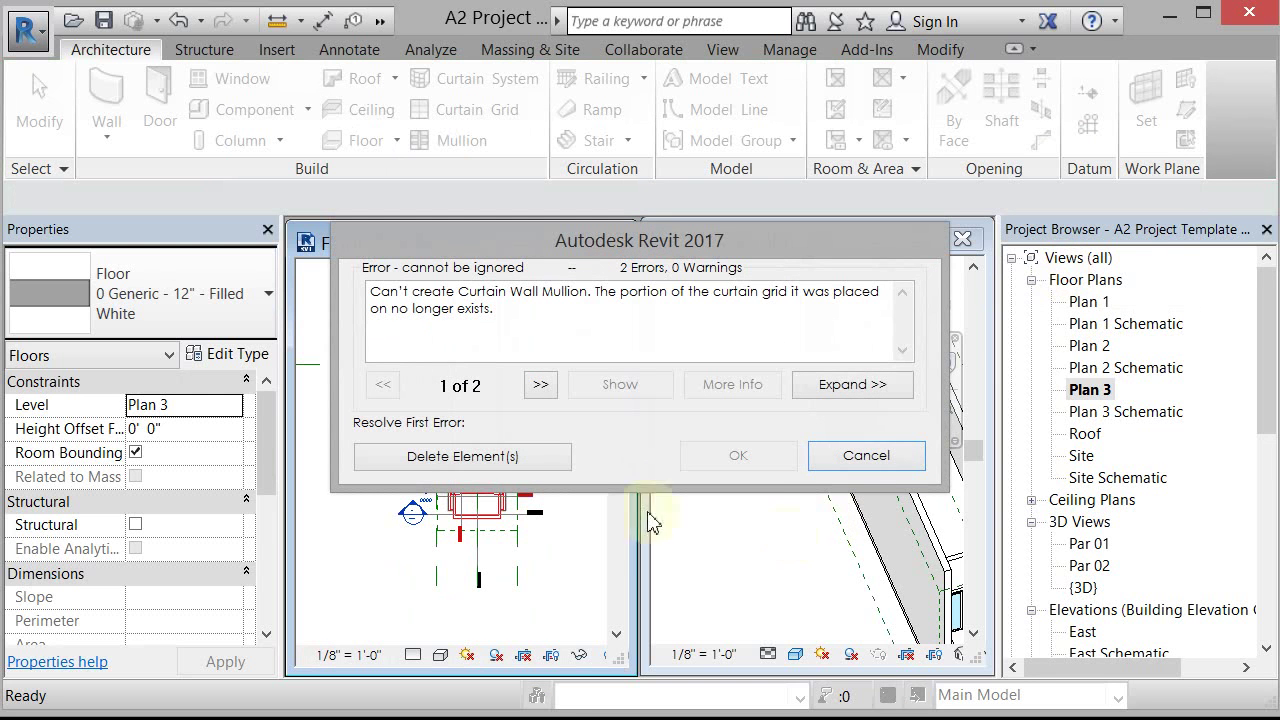
{"action": "left_click", "coordinate": [505, 458]}
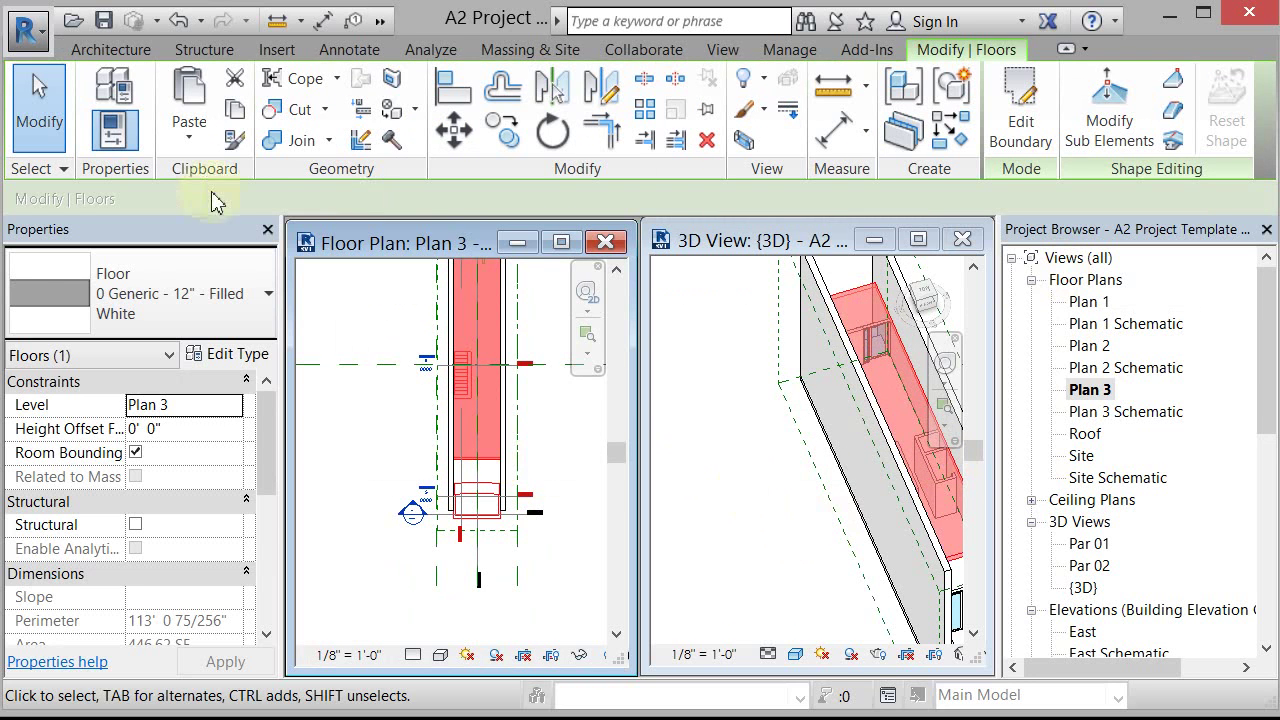
{"action": "left_click", "coordinate": [40, 118]}
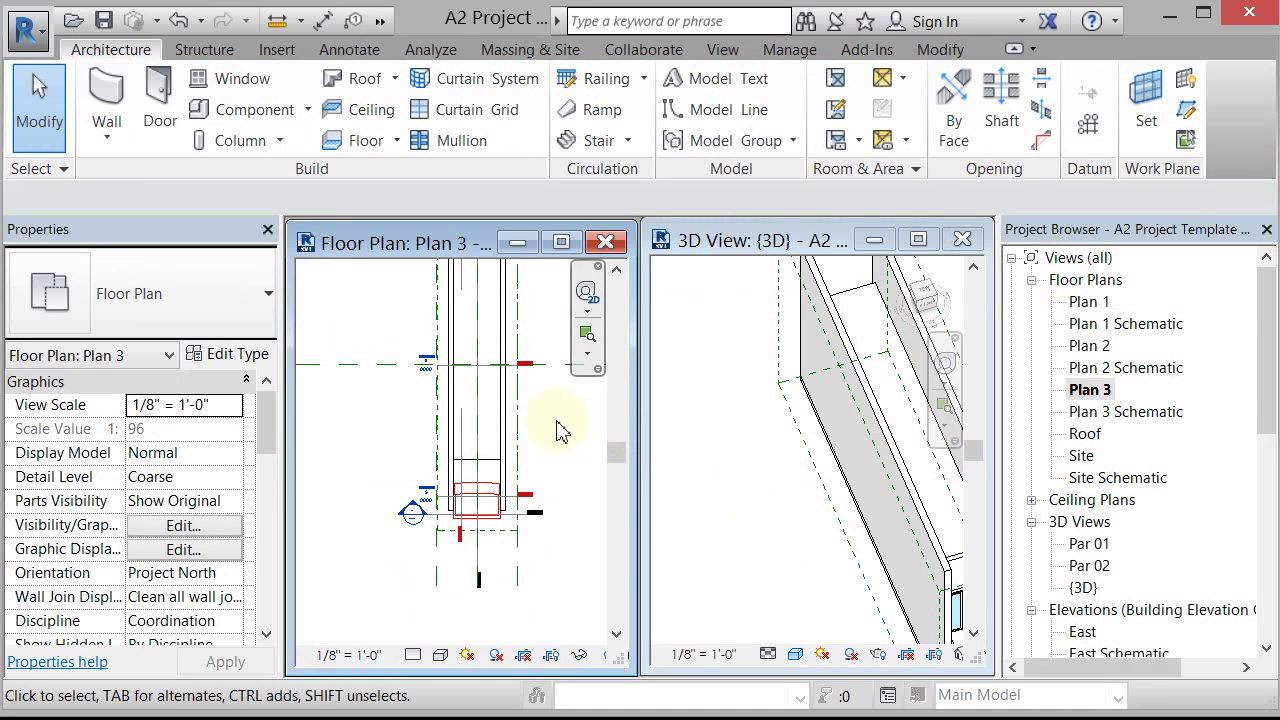
Step: Set the visual style of the Plan 3 floor plan to Wireframe
{"action": "scroll", "coordinate": [441, 268], "scroll_direction": "up", "scroll_amount": 2}
{"action": "middle_click_drag", "start_coordinate": [508, 326], "coordinate": [471, 432]}
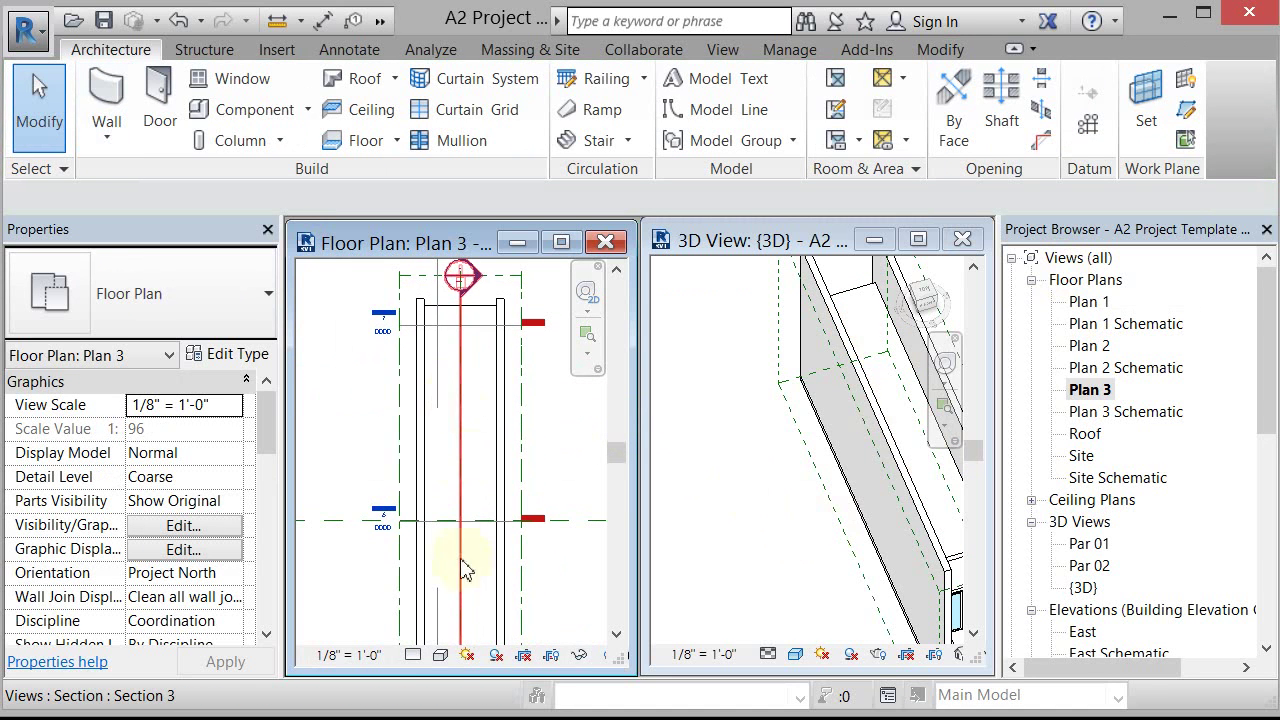
{"action": "left_click", "coordinate": [441, 656]}
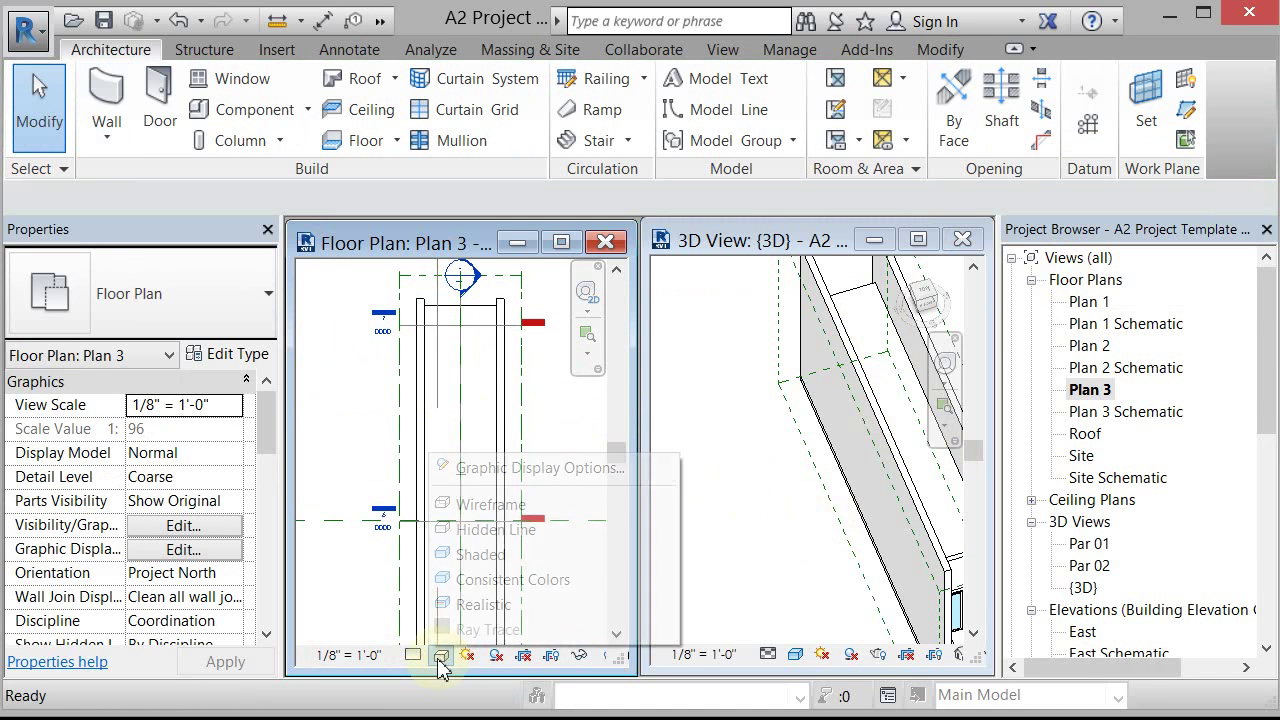
{"action": "left_click", "coordinate": [480, 505]}
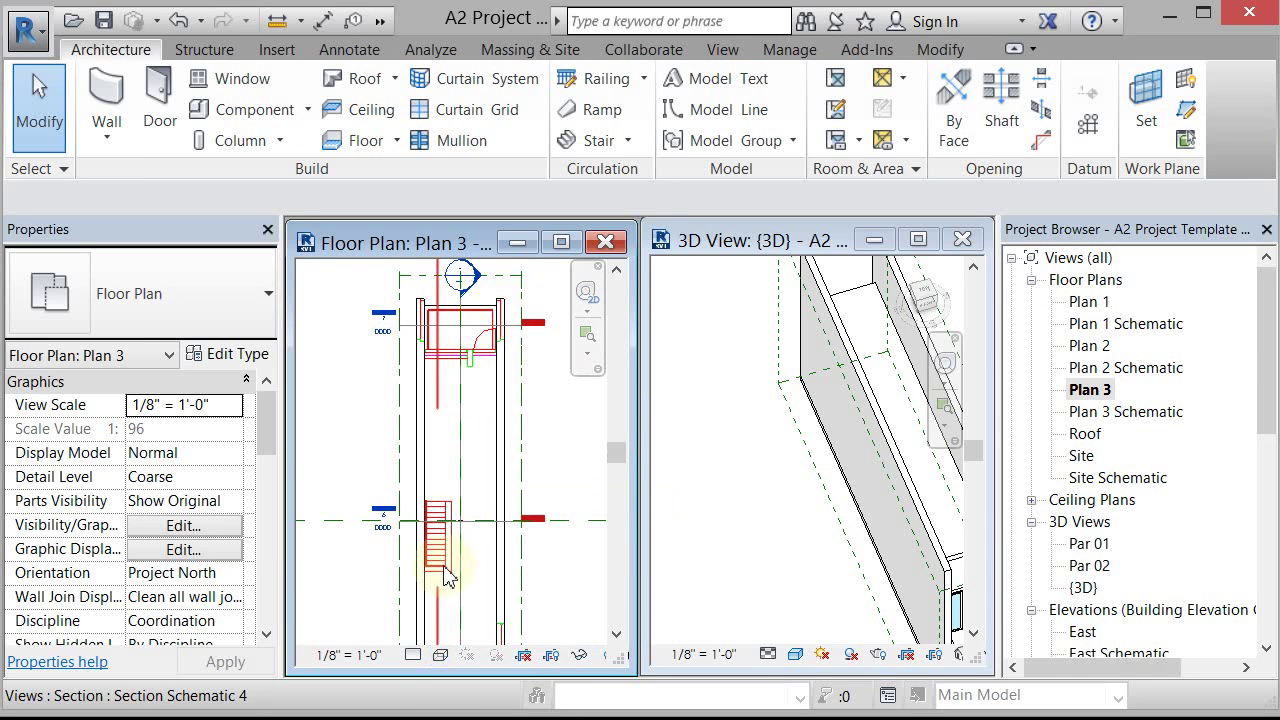
Step: Set up a new 0 Generic - Interior 9" wall with an unconnected top and a height of 3' 0"
{"action": "middle_click_drag", "start_coordinate": [449, 571], "coordinate": [462, 405]}
{"action": "scroll", "coordinate": [486, 366], "scroll_direction": "up", "scroll_amount": 3}
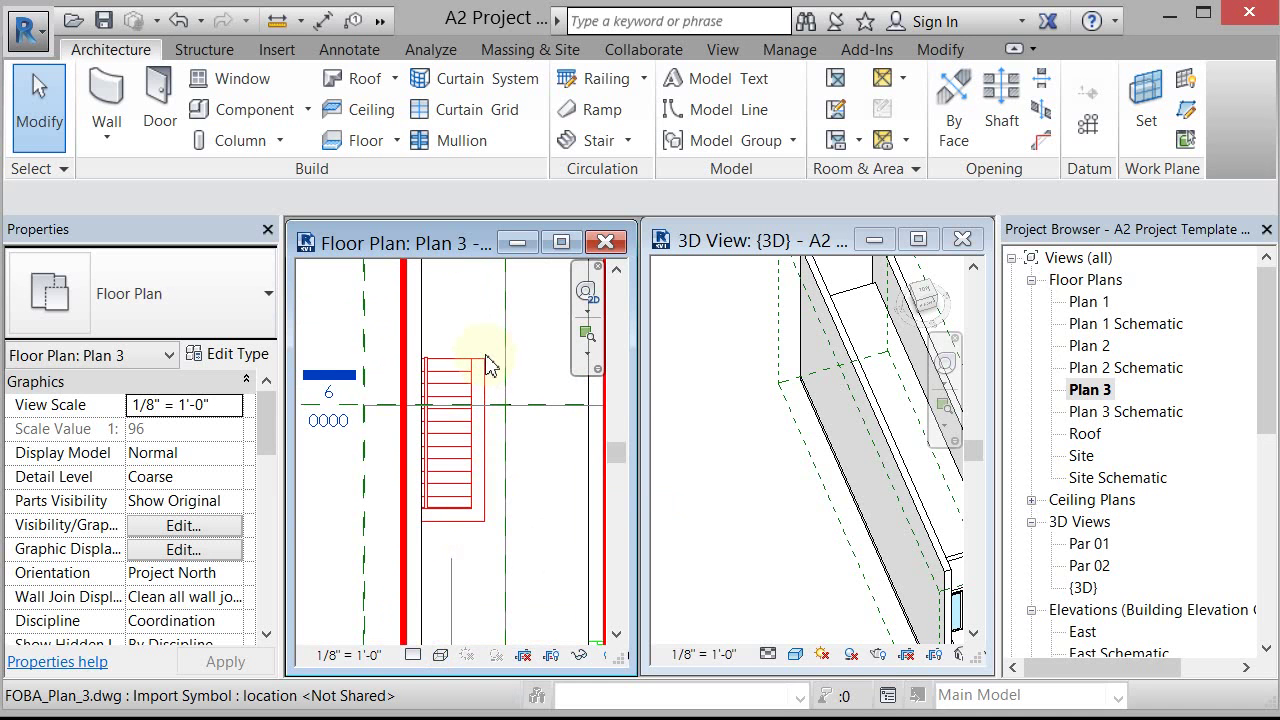
{"action": "scroll", "coordinate": [488, 380], "scroll_direction": "up", "scroll_amount": 2}
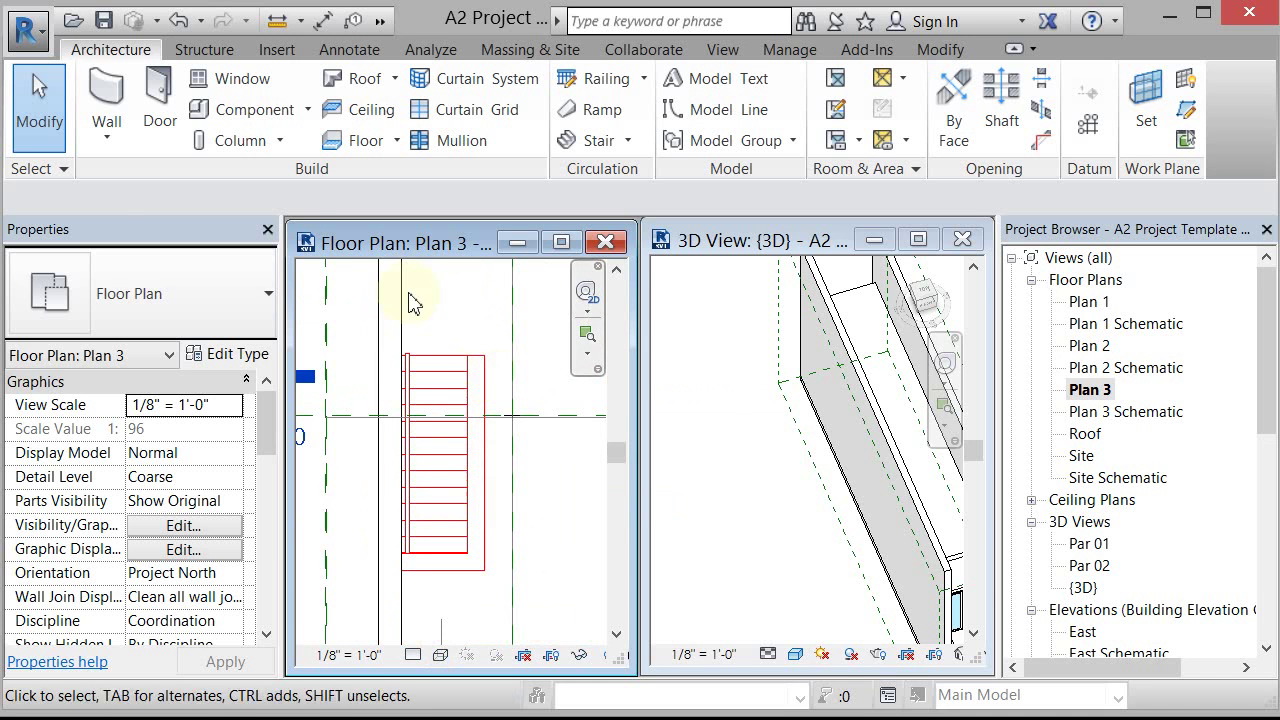
{"action": "left_click", "coordinate": [115, 112]}
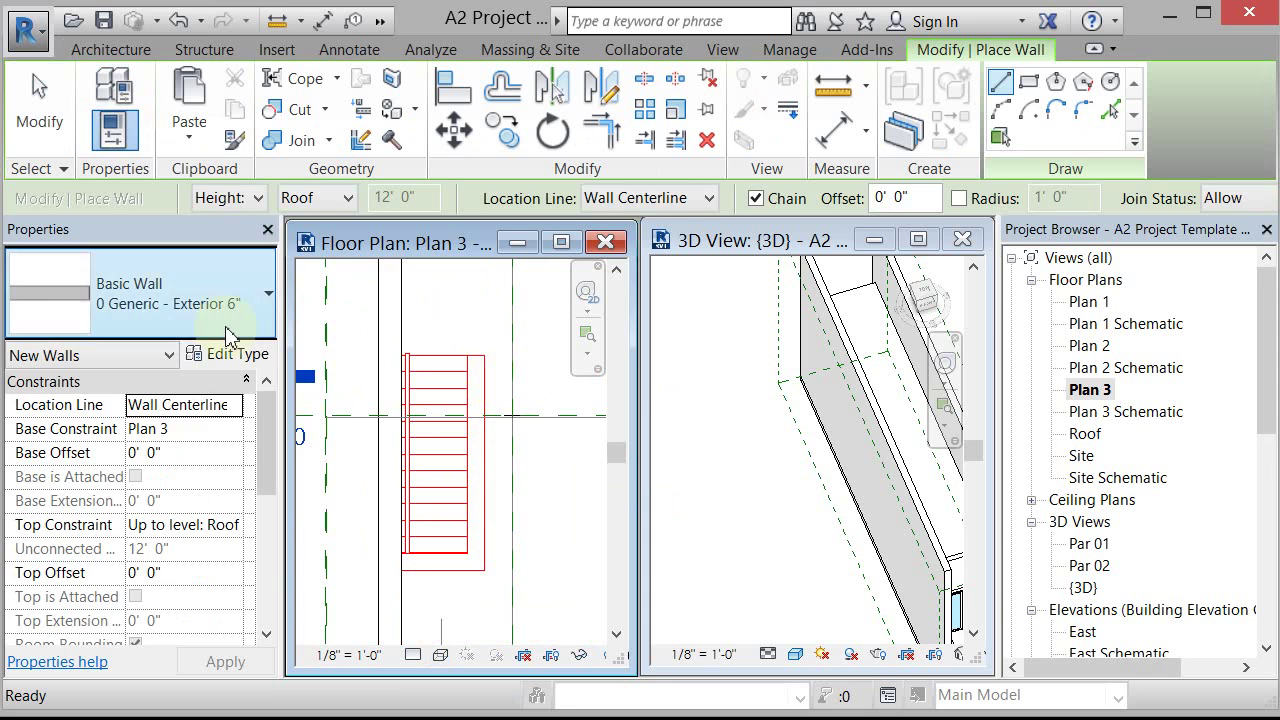
{"action": "left_click", "coordinate": [217, 306]}
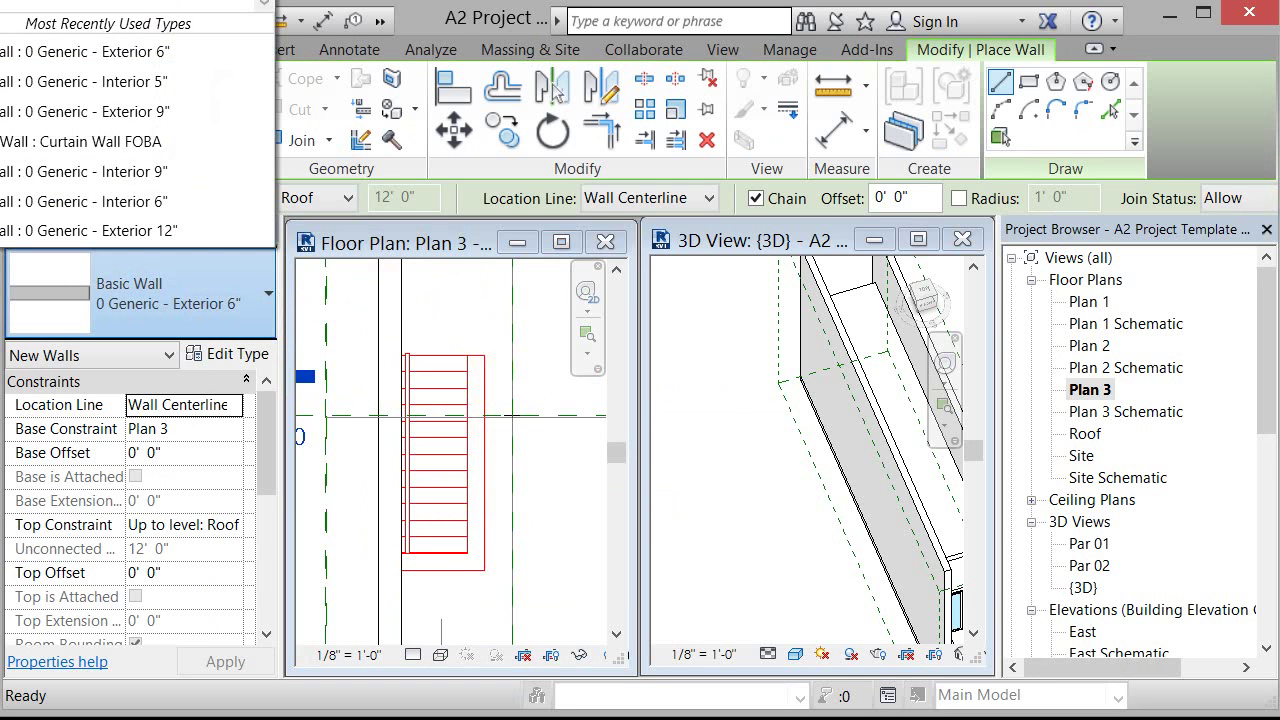
{"action": "left_click", "coordinate": [84, 171]}
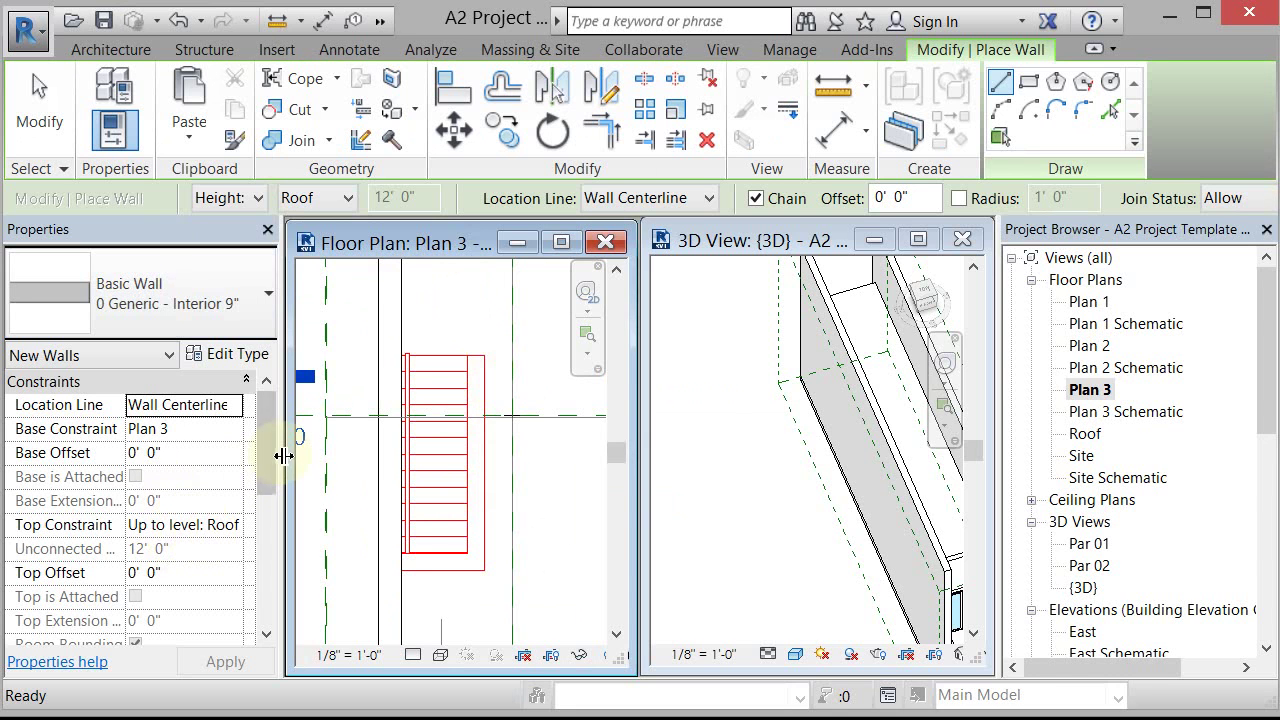
{"action": "left_click_drag", "start_coordinate": [272, 462], "coordinate": [272, 474]}
{"action": "scroll", "coordinate": [242, 505], "scroll_direction": "up", "scroll_amount": 1}
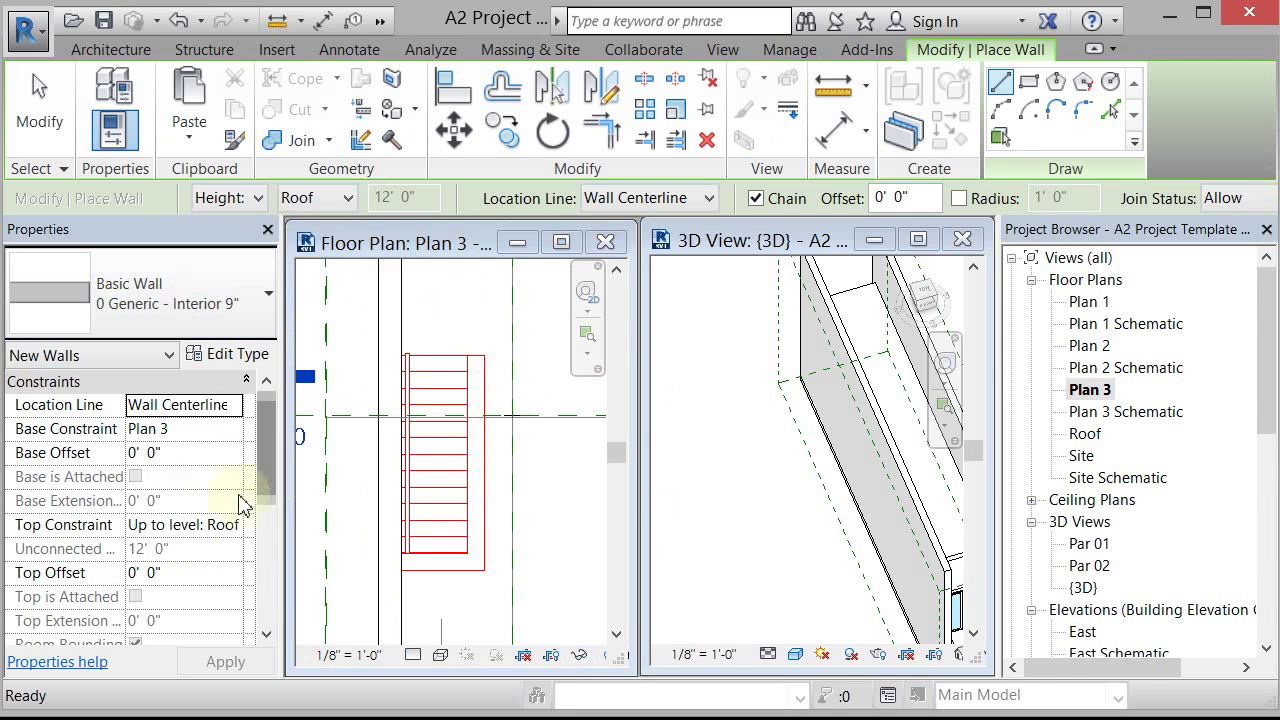
{"action": "left_click", "coordinate": [236, 526]}
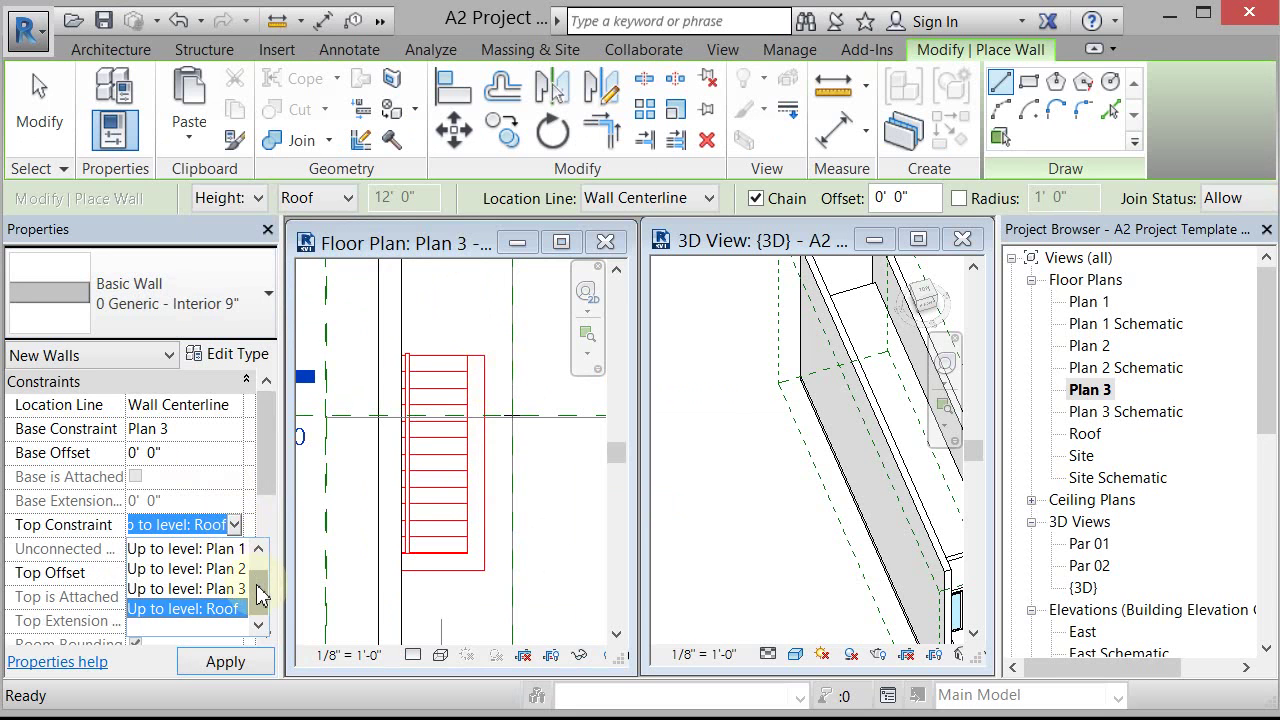
{"action": "left_click_drag", "start_coordinate": [258, 595], "coordinate": [258, 565]}
{"action": "left_click", "coordinate": [200, 549]}
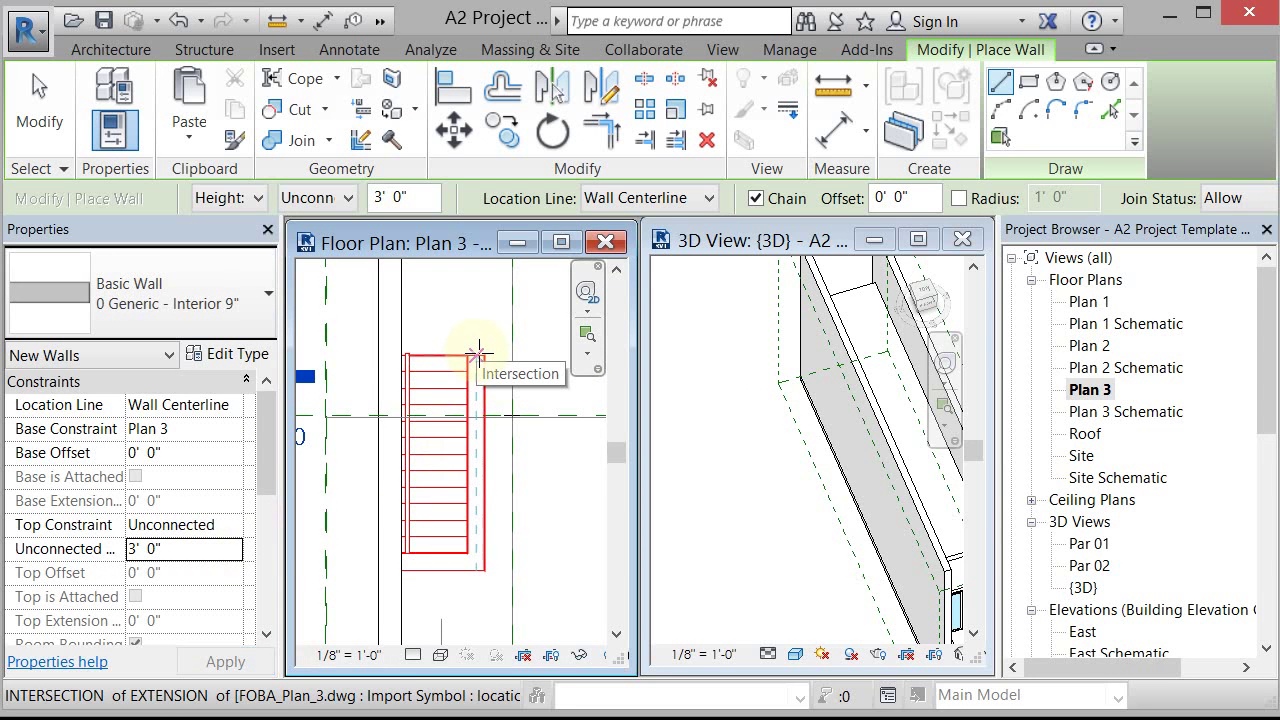
Step: Draw an L-shaped low wall along the stair's open long side and lower end, ending at the exterior wall
{"action": "left_click", "coordinate": [478, 352]}
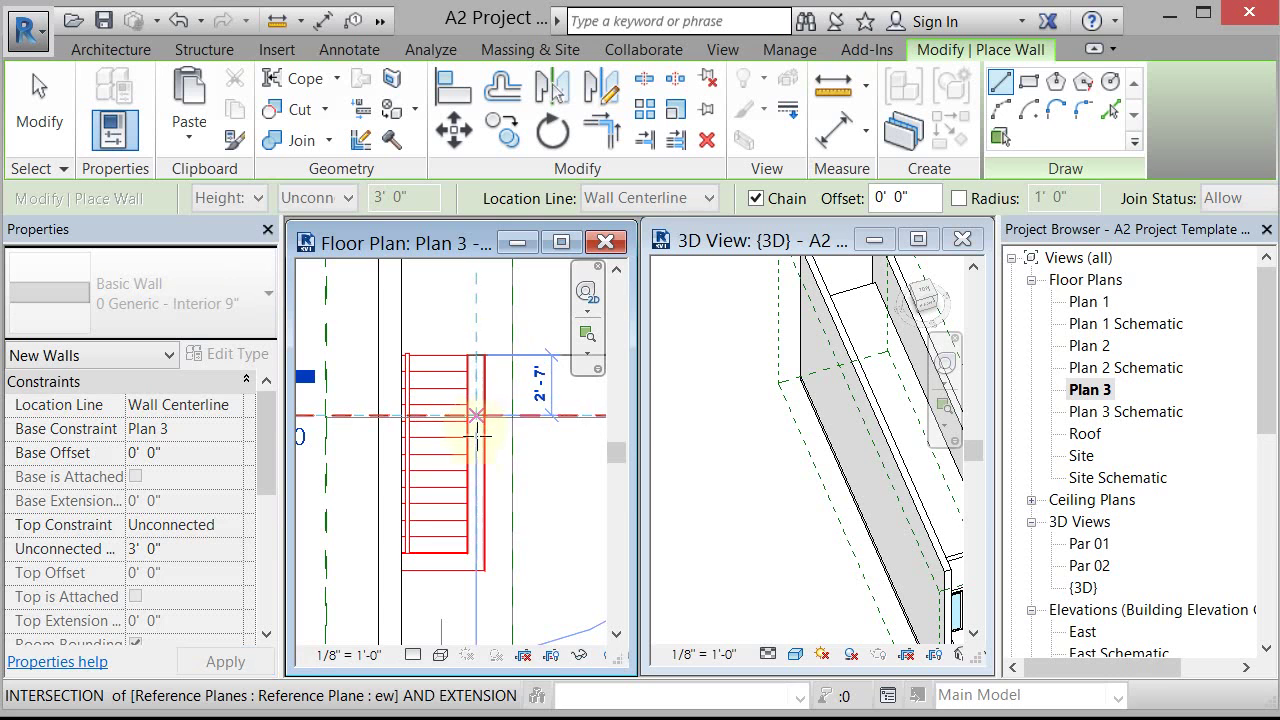
{"action": "left_click", "coordinate": [477, 563]}
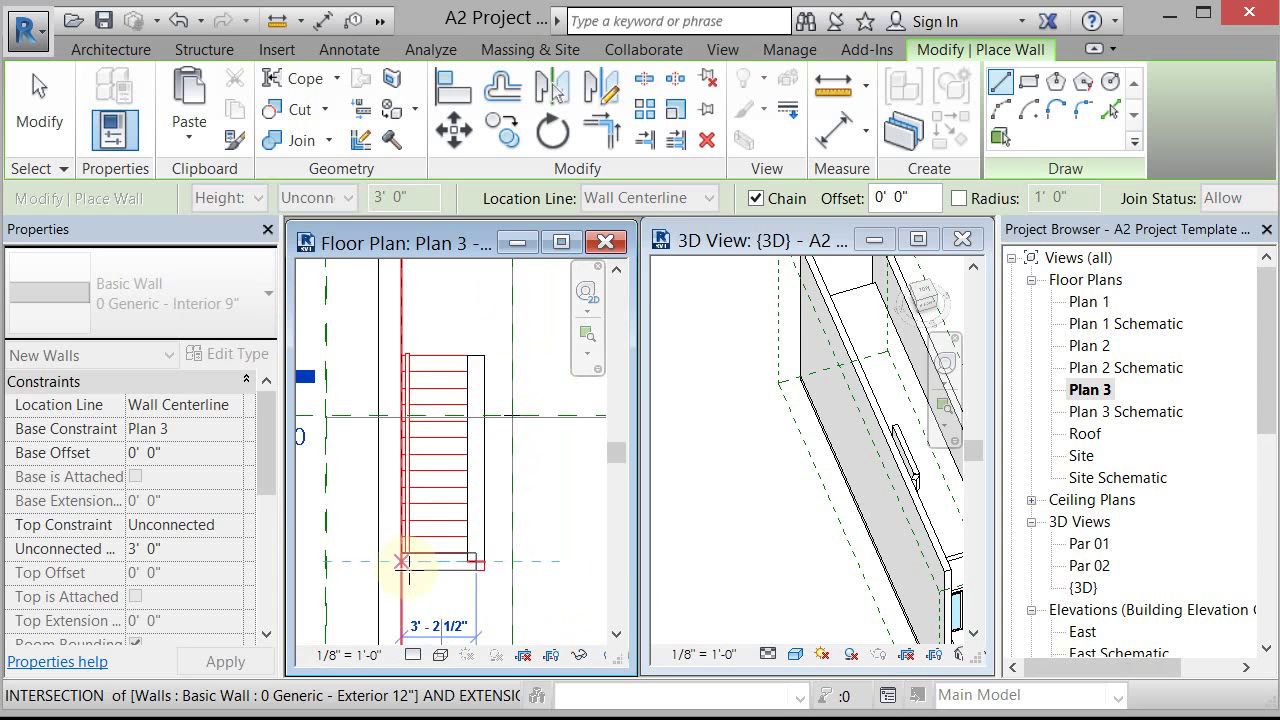
{"action": "left_click", "coordinate": [401, 562]}
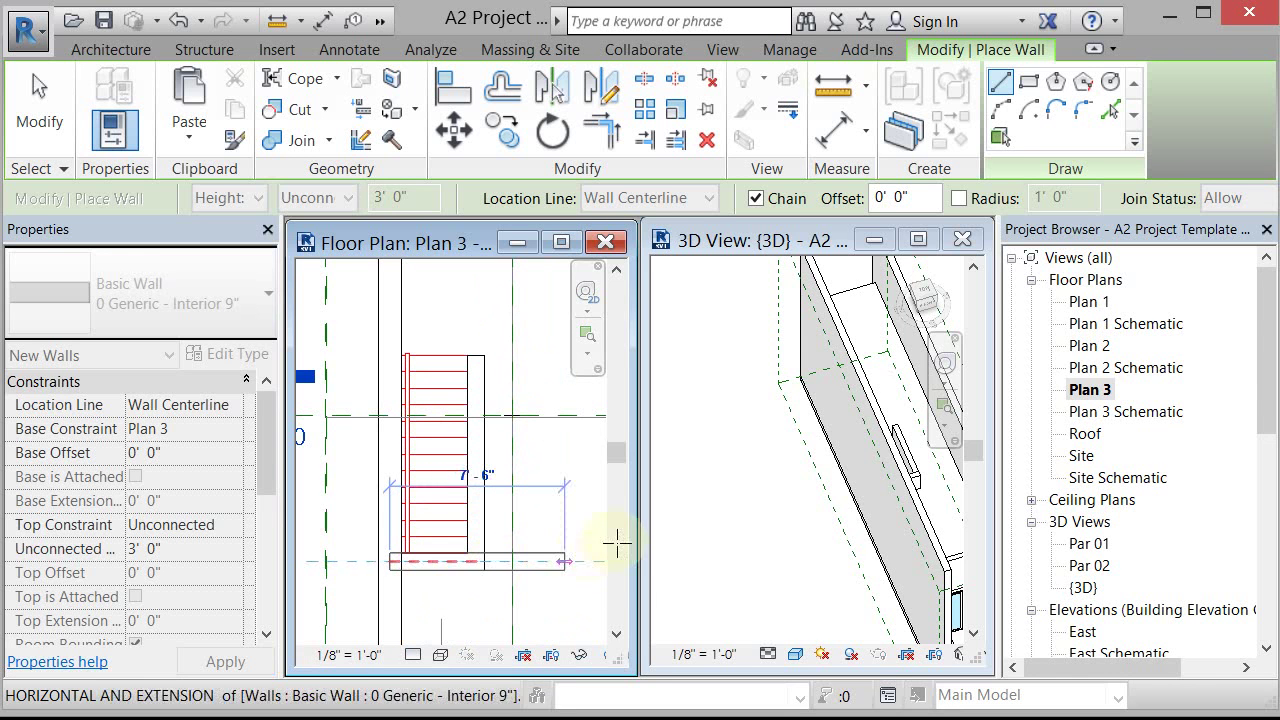
{"action": "key", "text": "Escape"}
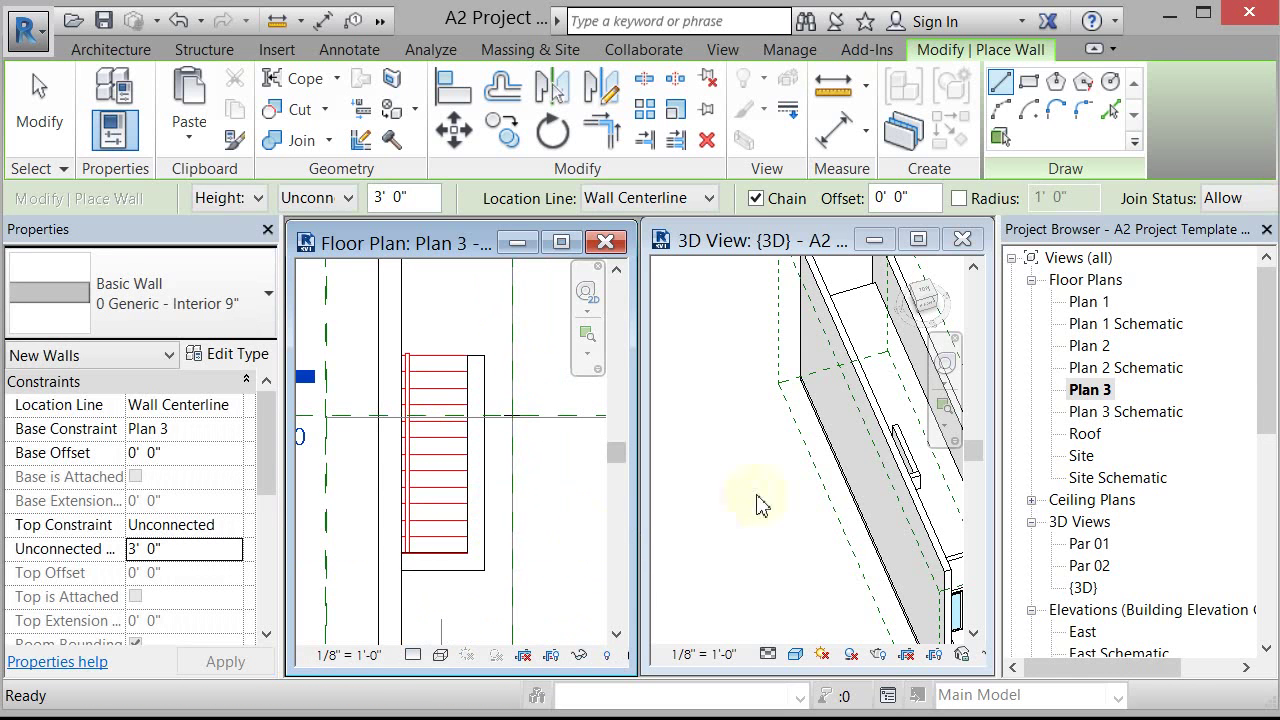
{"action": "scroll", "coordinate": [748, 487], "scroll_direction": "down", "scroll_amount": 1}
{"action": "left_click", "coordinate": [754, 491]}
{"action": "scroll", "coordinate": [714, 480], "scroll_direction": "down", "scroll_amount": 3}
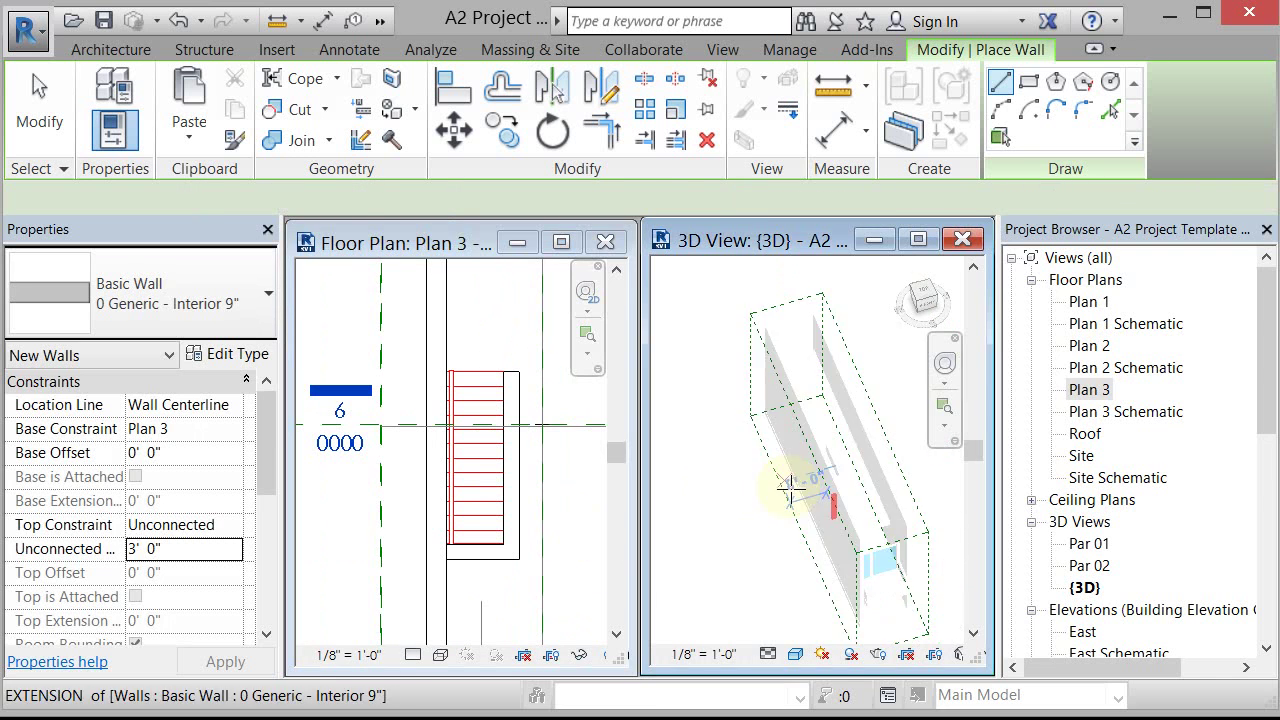
{"action": "middle_click_drag", "start_coordinate": [750, 520], "coordinate": [723, 531], "text": "shift"}
{"action": "scroll", "coordinate": [754, 488], "scroll_direction": "up", "scroll_amount": 2}
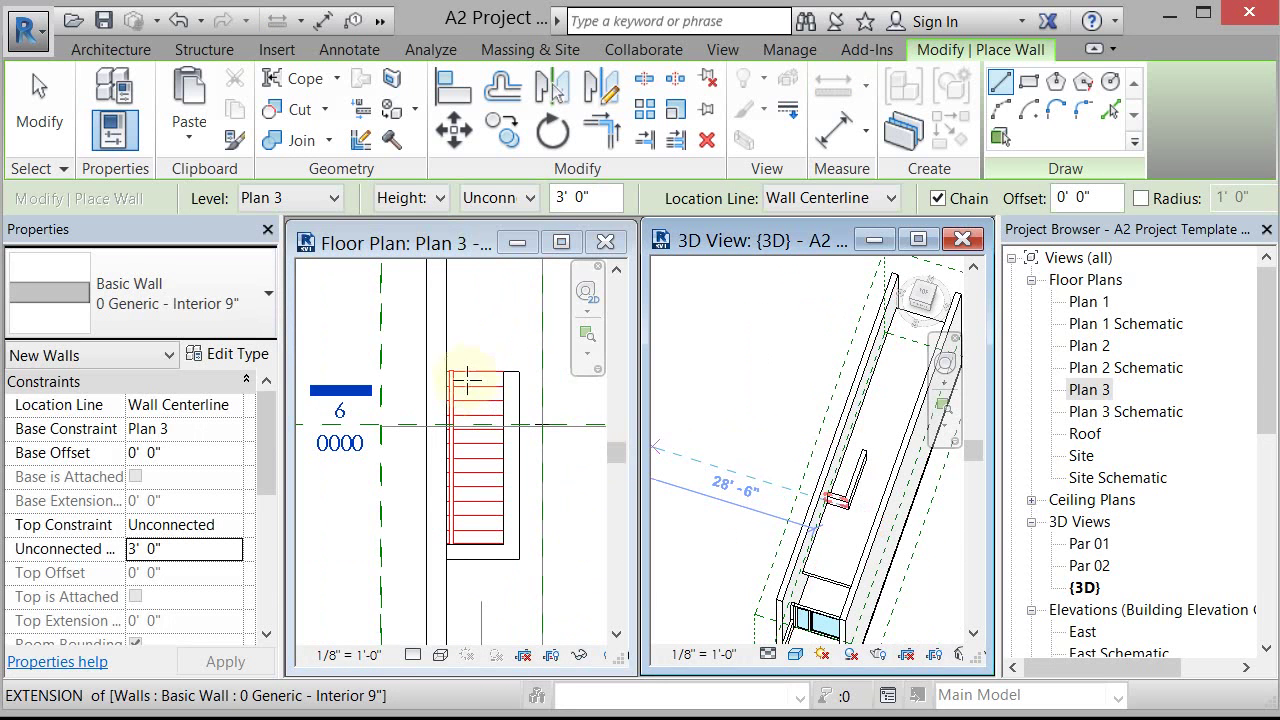
{"action": "key", "text": "Escape"}
{"action": "key", "text": "Escape"}
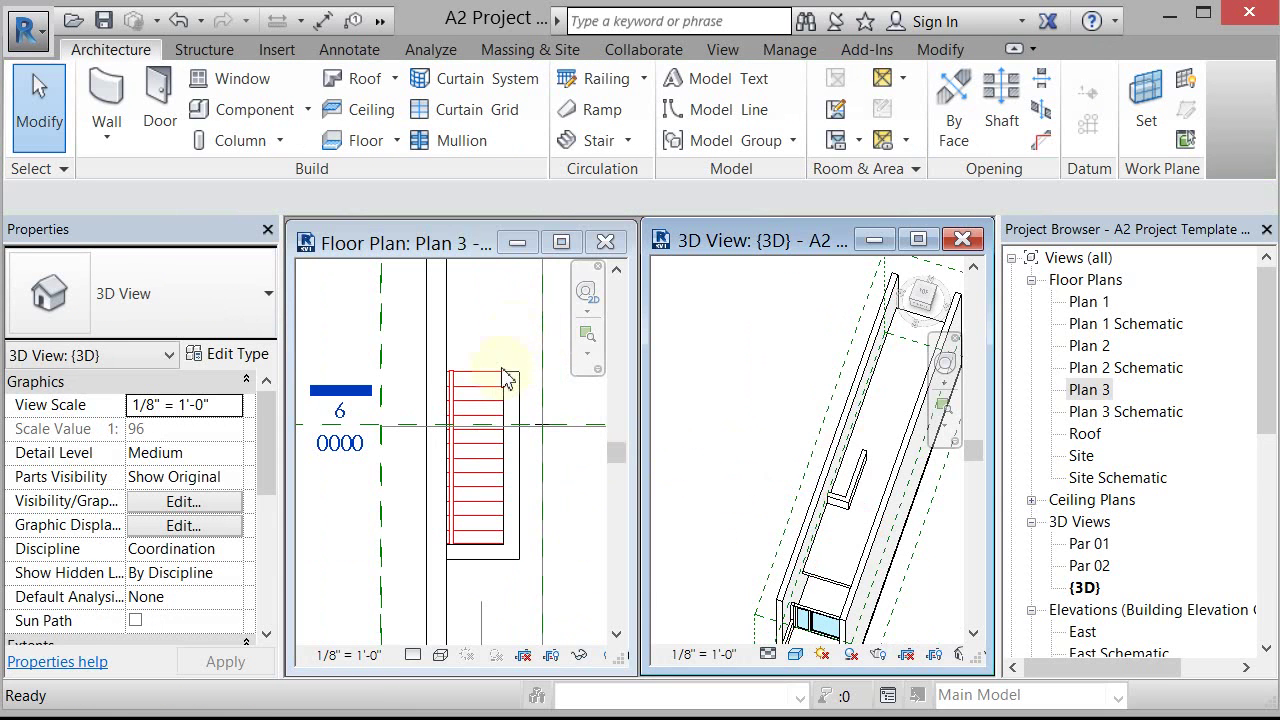
Step: Set up a new 0 Generic - Exterior 6" wall reaching up to level Roof for the short pier near the door
{"action": "left_click", "coordinate": [507, 395]}
{"action": "scroll", "coordinate": [515, 390], "scroll_direction": "down", "scroll_amount": 3}
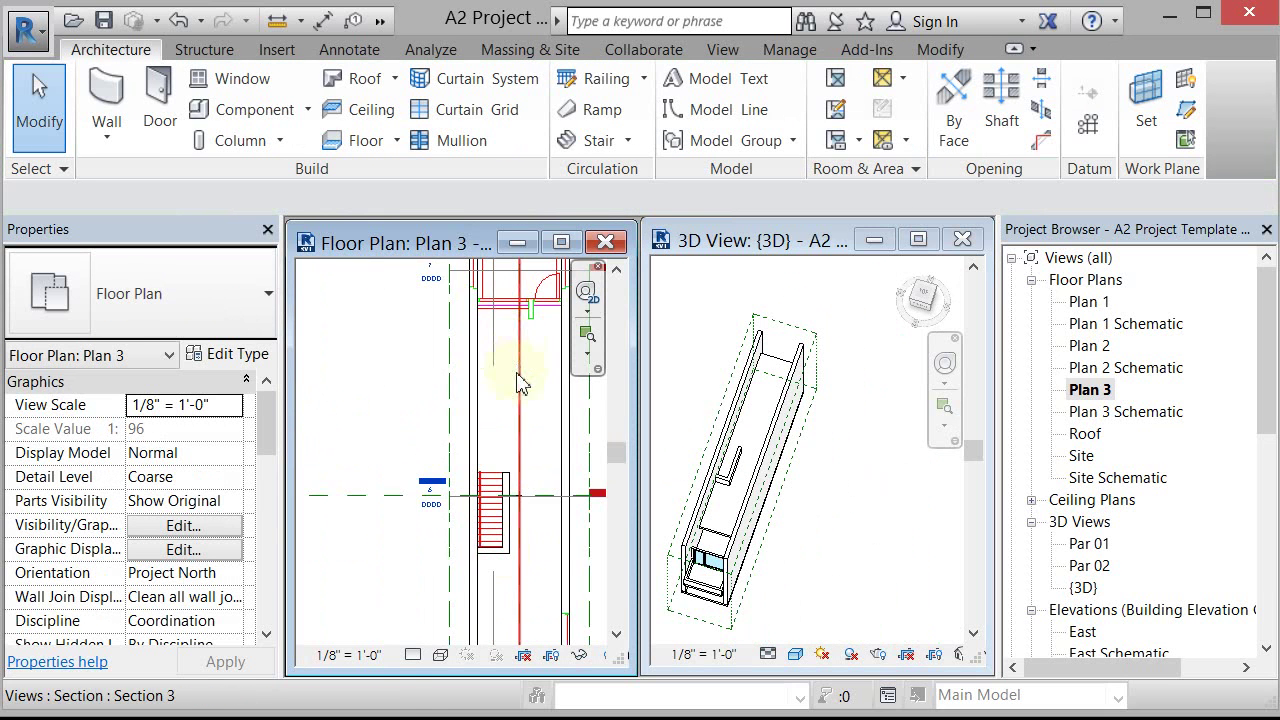
{"action": "scroll", "coordinate": [520, 430], "scroll_direction": "up", "scroll_amount": 5}
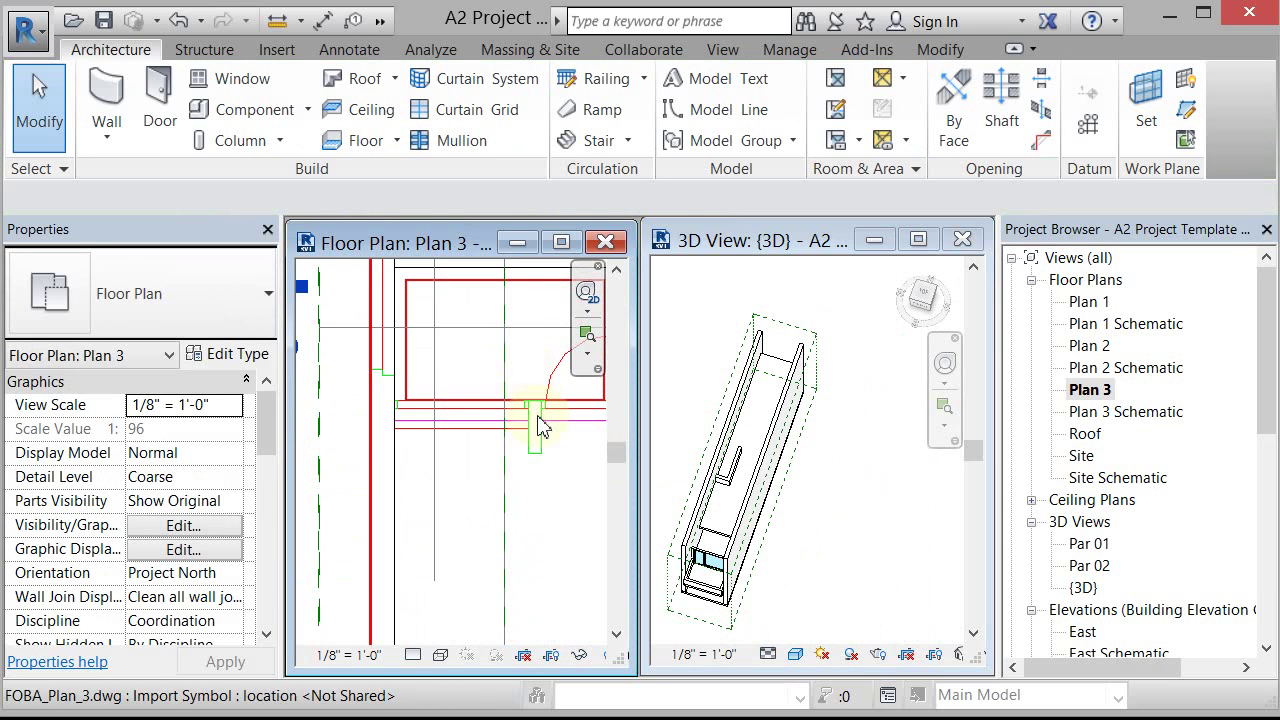
{"action": "scroll", "coordinate": [545, 440], "scroll_direction": "up", "scroll_amount": 2}
{"action": "middle_click_drag", "start_coordinate": [509, 466], "coordinate": [480, 500]}
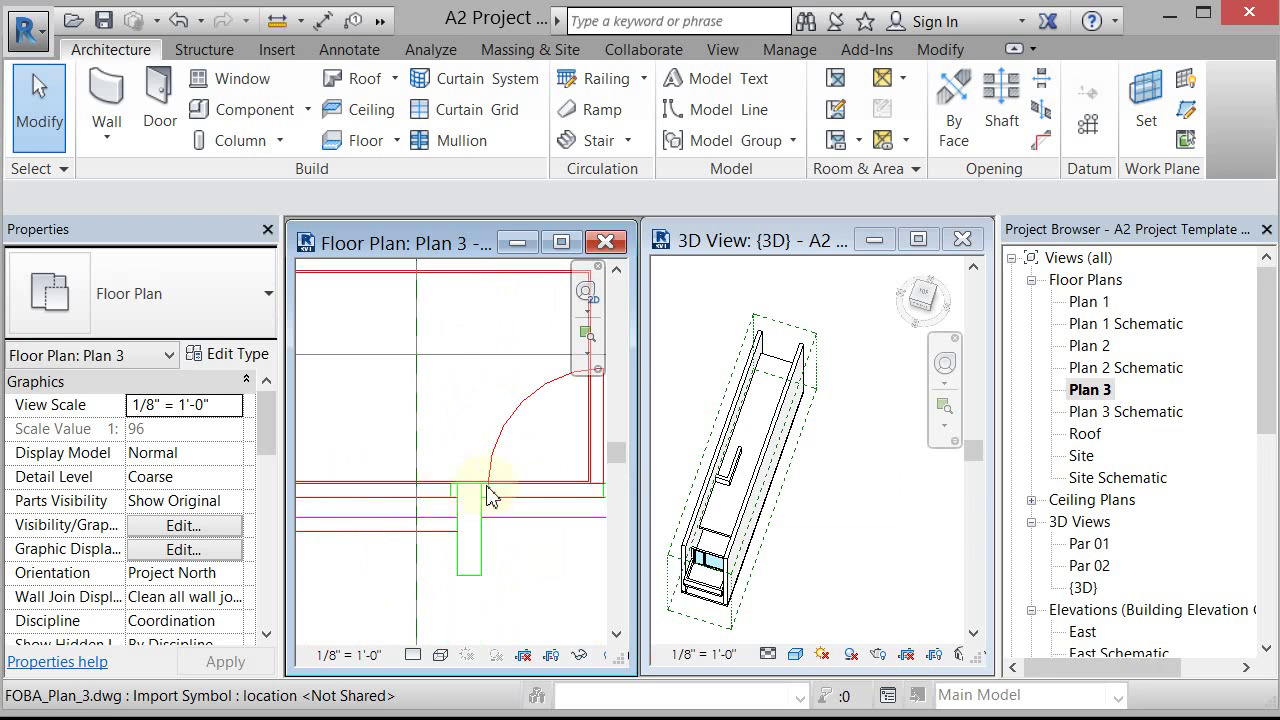
{"action": "left_click", "coordinate": [106, 100]}
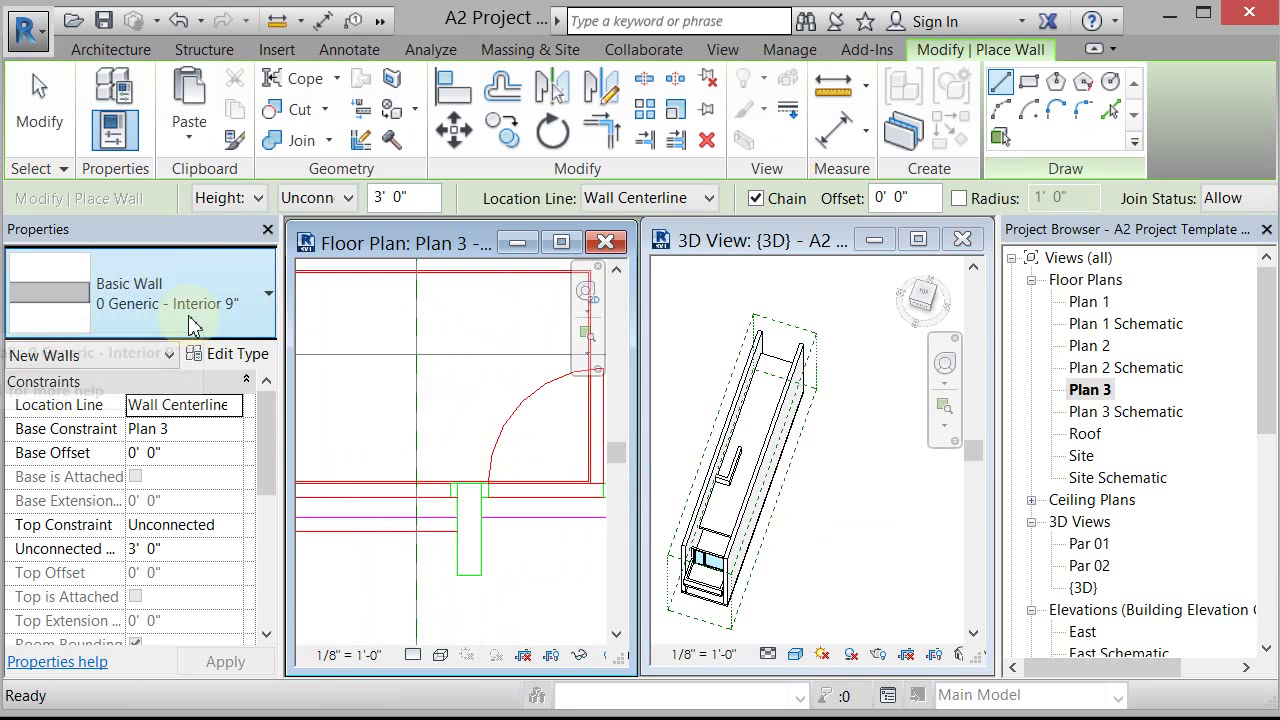
{"action": "left_click", "coordinate": [165, 300]}
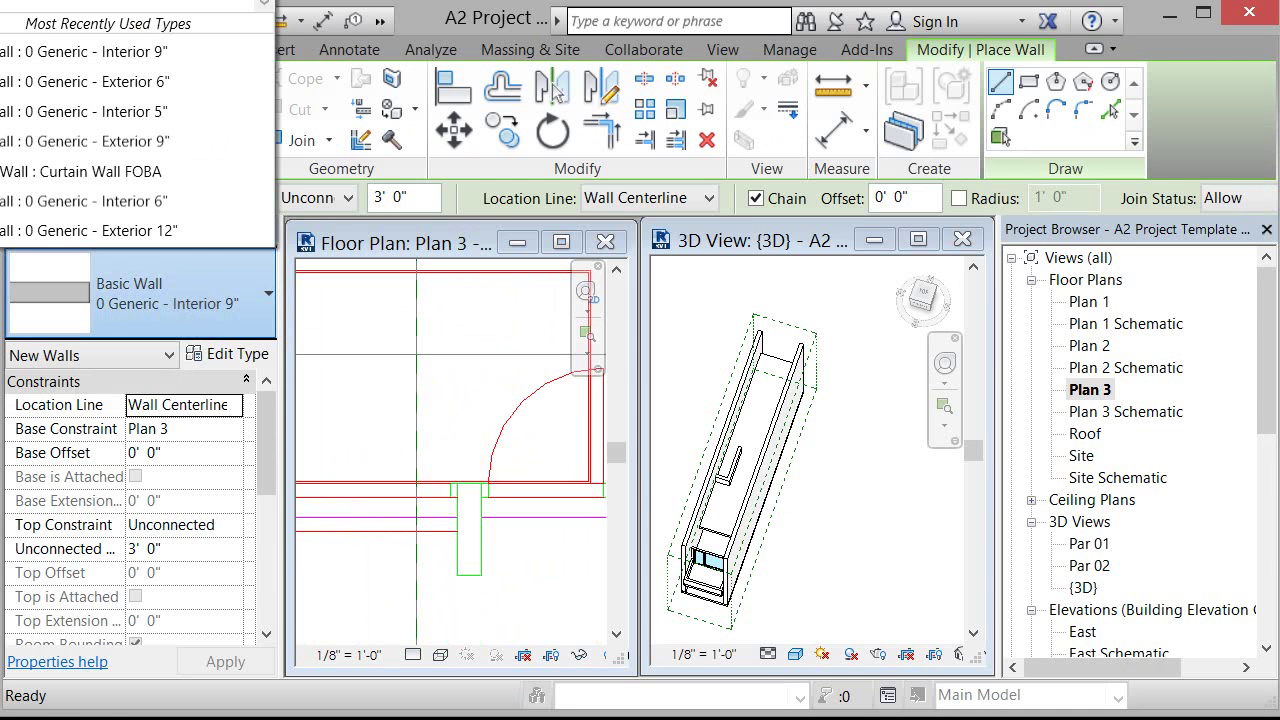
{"action": "left_click", "coordinate": [85, 81]}
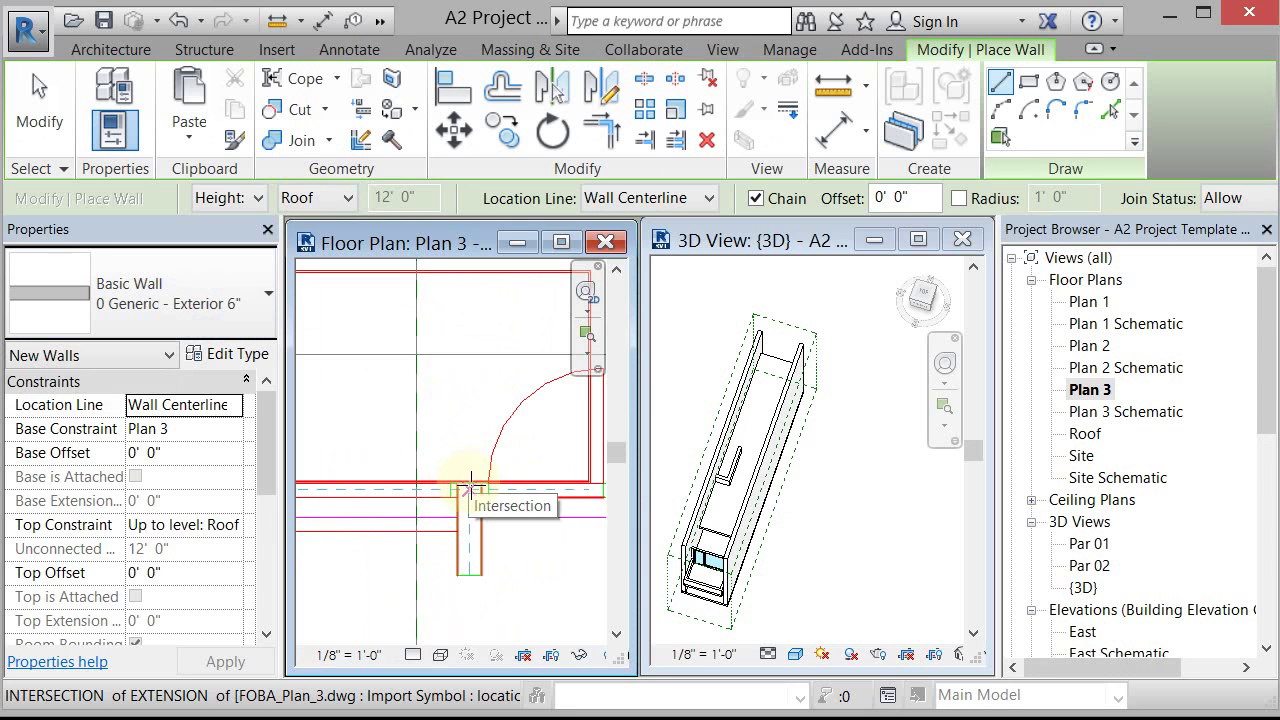
Step: Draw a short straight wall about 2' 3" long over the imported pier outline, from its lower end to its upper edge
{"action": "left_click", "coordinate": [472, 571]}
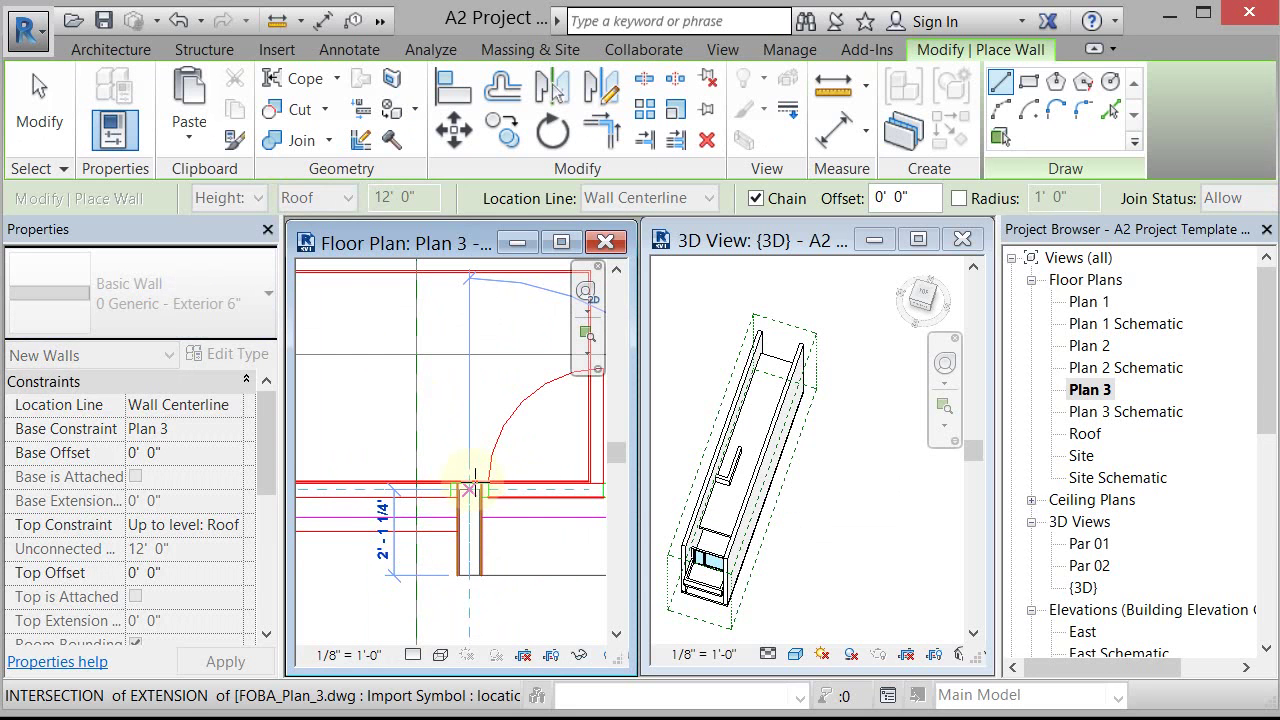
{"action": "scroll", "coordinate": [470, 490], "scroll_direction": "up", "scroll_amount": 2}
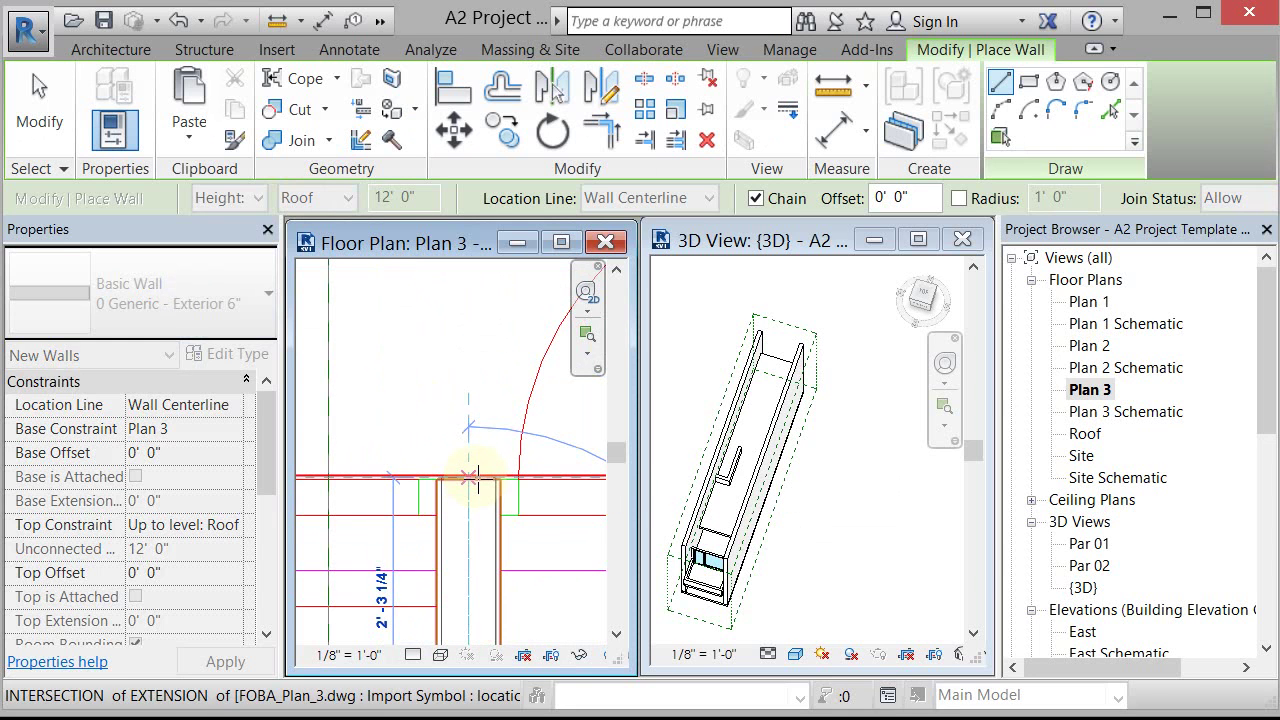
{"action": "scroll", "coordinate": [478, 500], "scroll_direction": "up", "scroll_amount": 2}
{"action": "scroll", "coordinate": [477, 503], "scroll_direction": "up", "scroll_amount": 2}
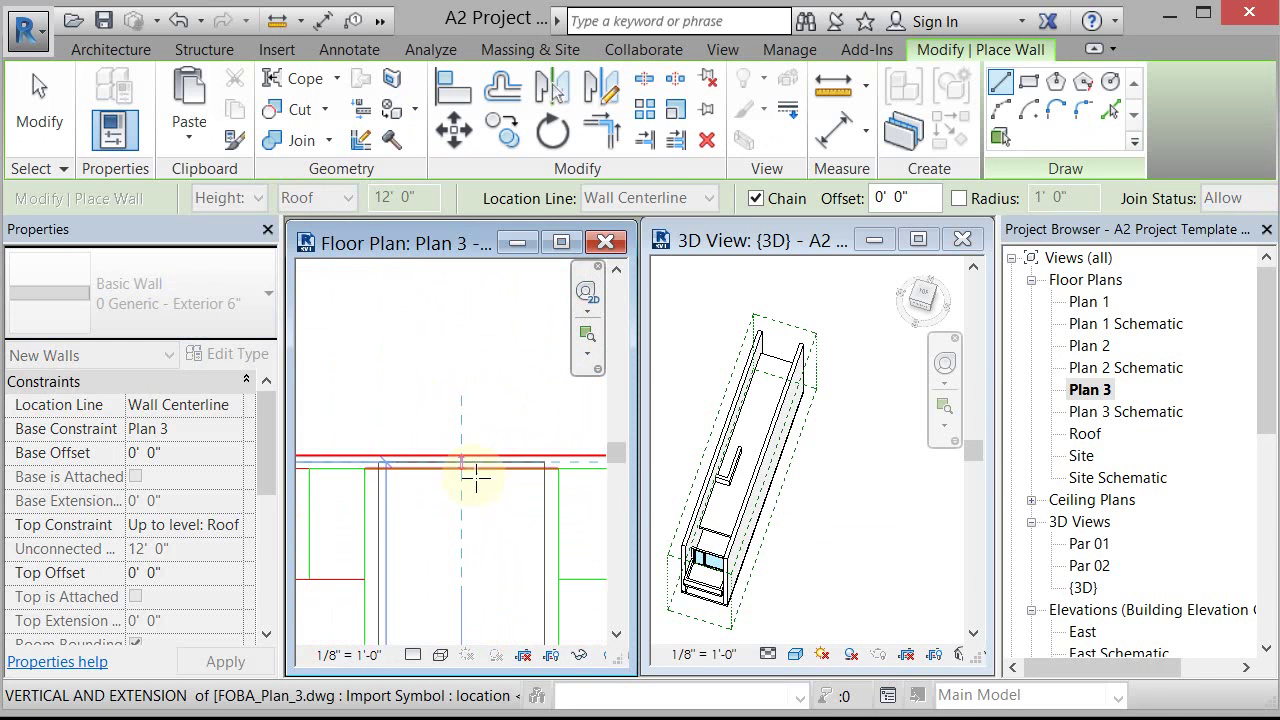
{"action": "scroll", "coordinate": [470, 474], "scroll_direction": "up", "scroll_amount": 2}
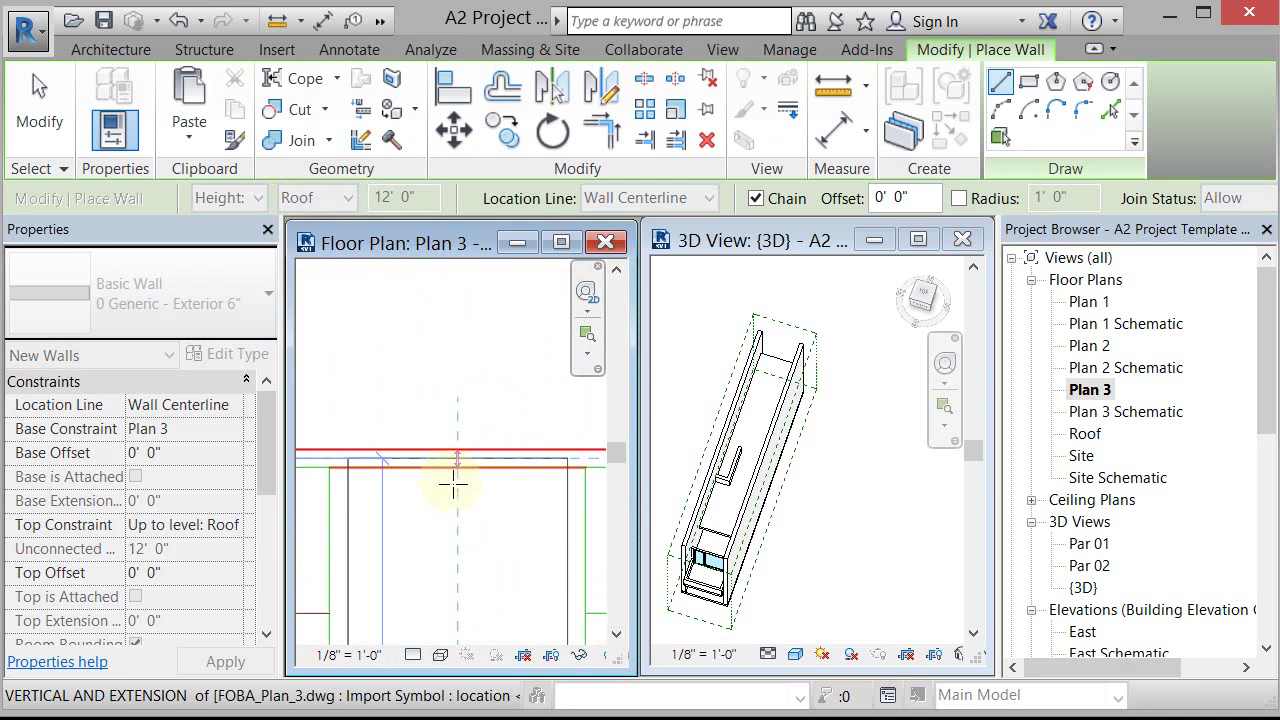
{"action": "left_click", "coordinate": [456, 458]}
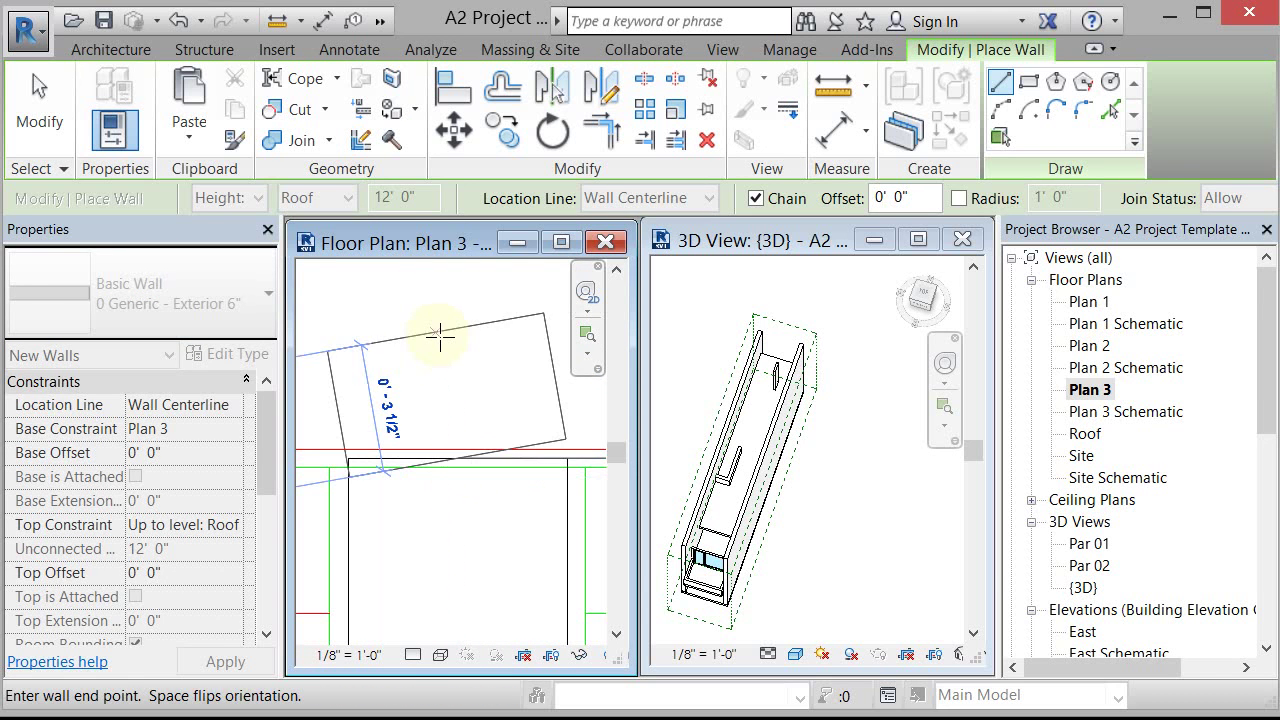
{"action": "key", "text": "Escape"}
{"action": "key", "text": "Escape"}
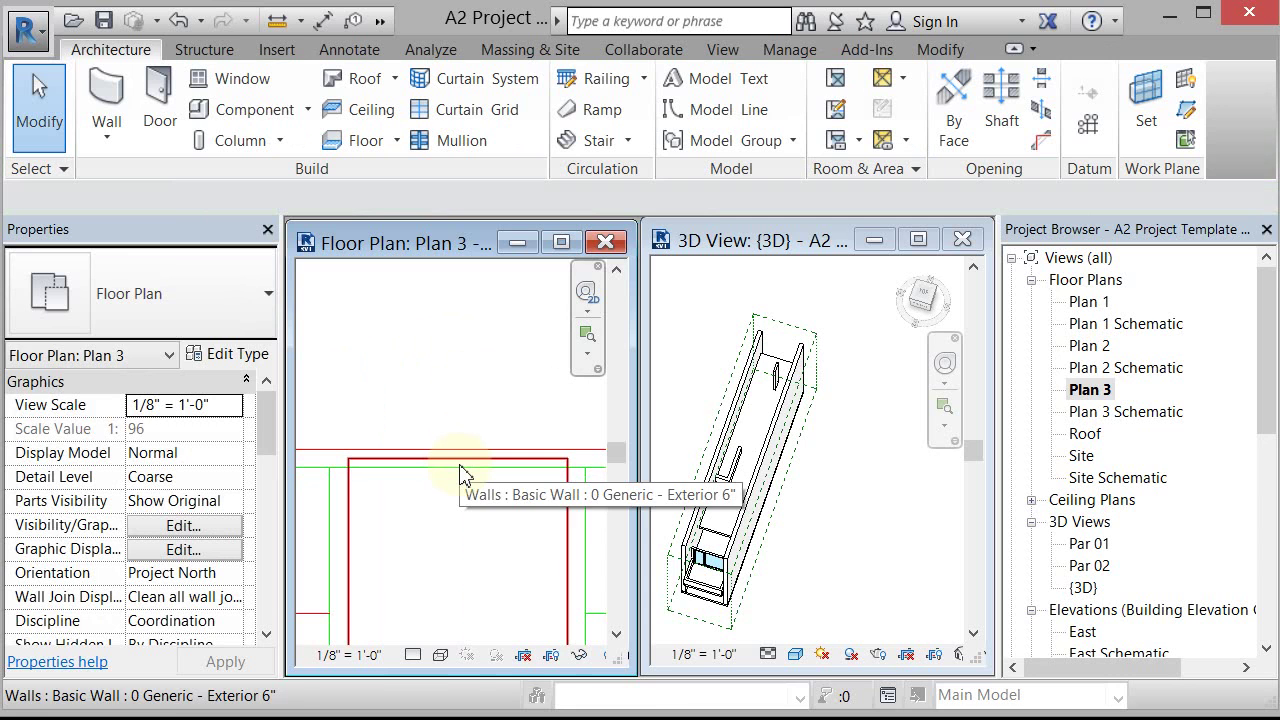
Step: Align the upper end face of the pier wall with the pier's edge line in the imported plan
{"action": "key", "text": "a"}
{"action": "key", "text": "l"}
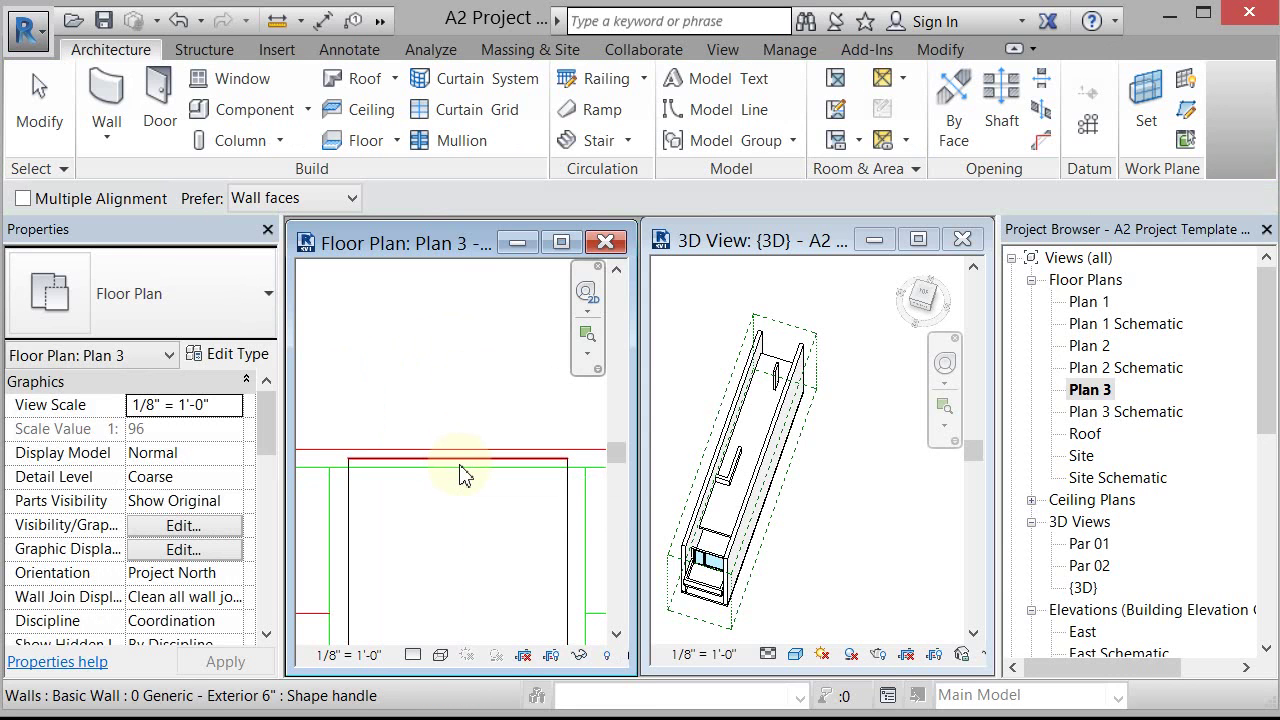
{"action": "left_click", "coordinate": [368, 478]}
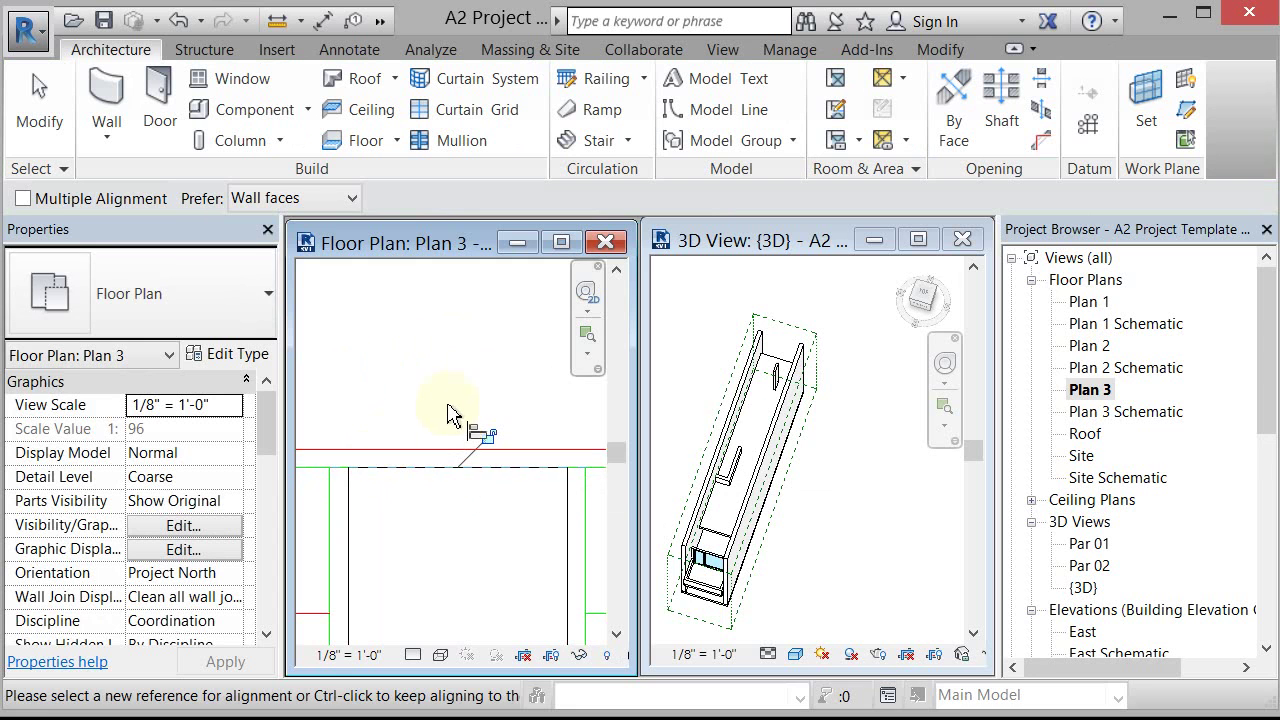
{"action": "key", "text": "Escape"}
{"action": "key", "text": "Escape"}
{"action": "scroll", "coordinate": [449, 402], "scroll_direction": "down", "scroll_amount": 2}
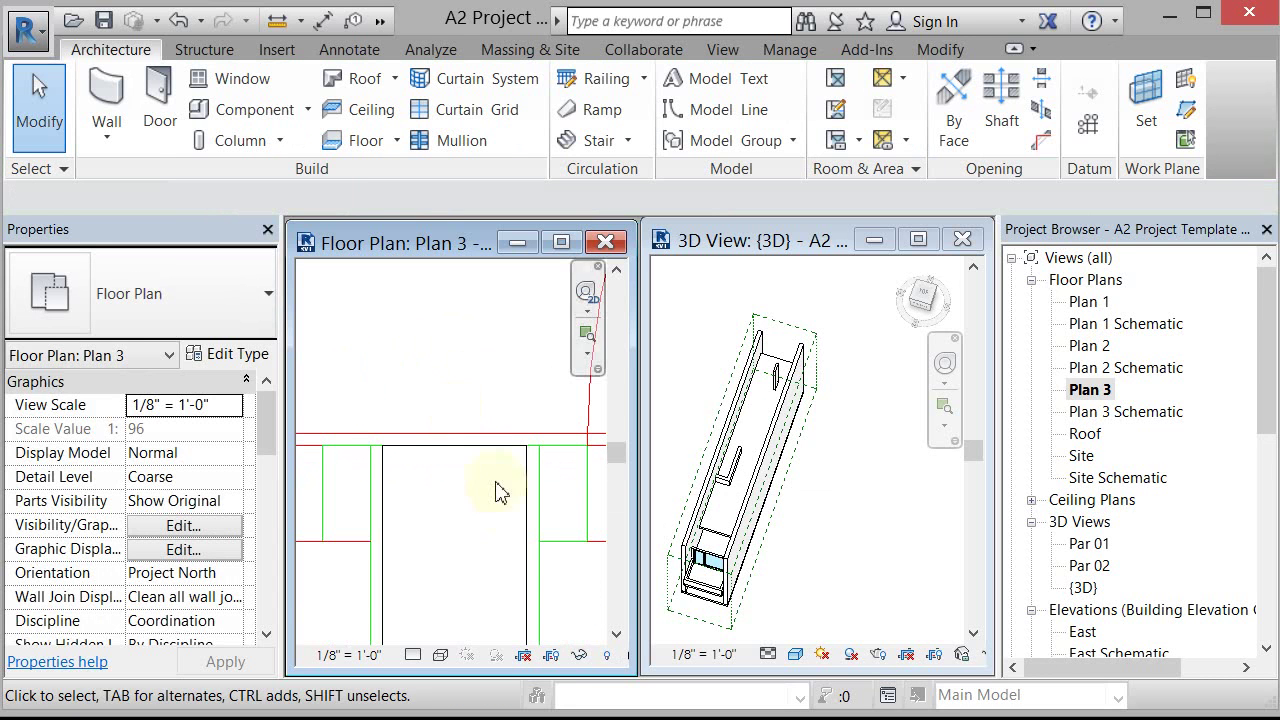
Step: Change the pier wall's type to 0 Generic - Exterior 7"
{"action": "left_click", "coordinate": [523, 505]}
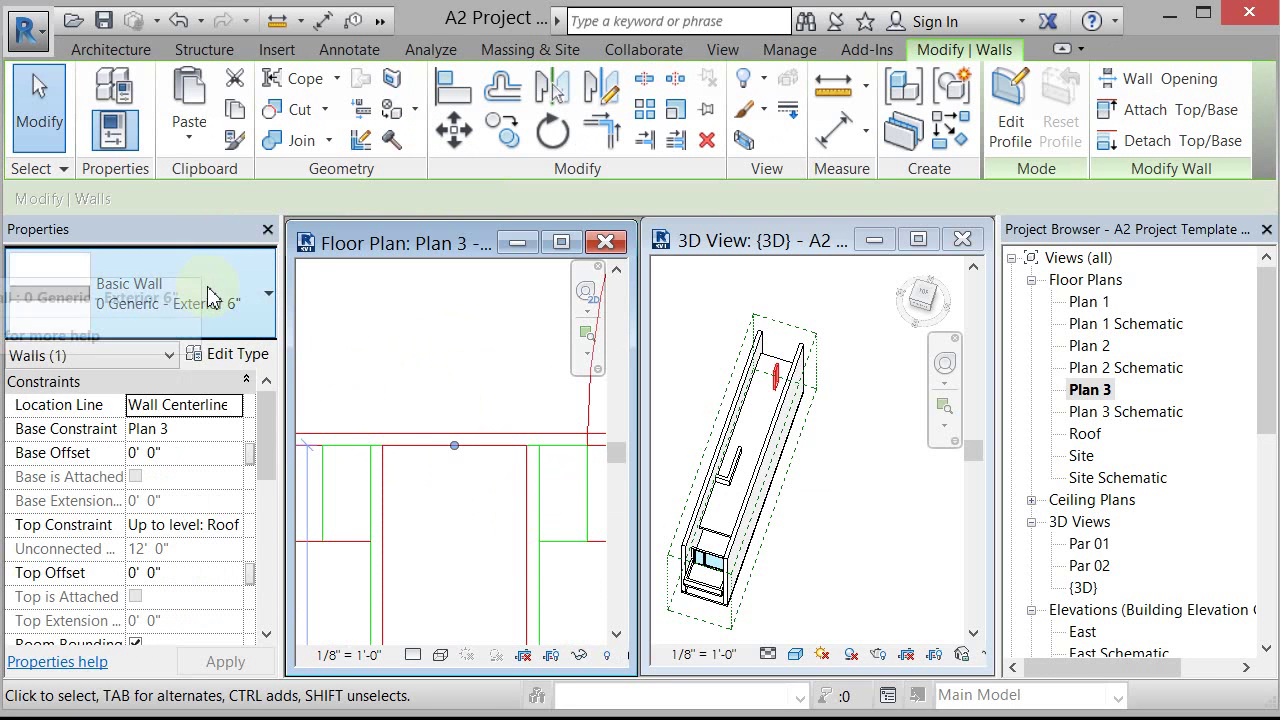
{"action": "left_click", "coordinate": [208, 296]}
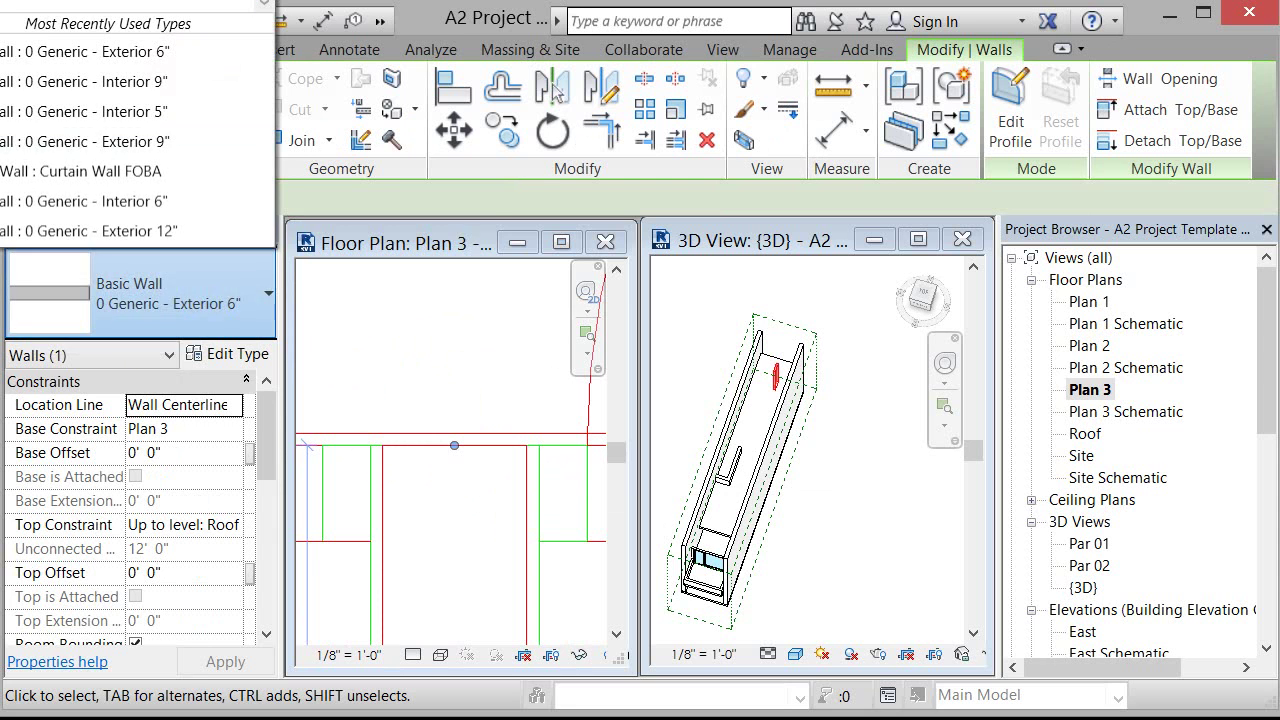
{"action": "left_click", "coordinate": [218, 2]}
{"action": "left_click", "coordinate": [484, 363]}
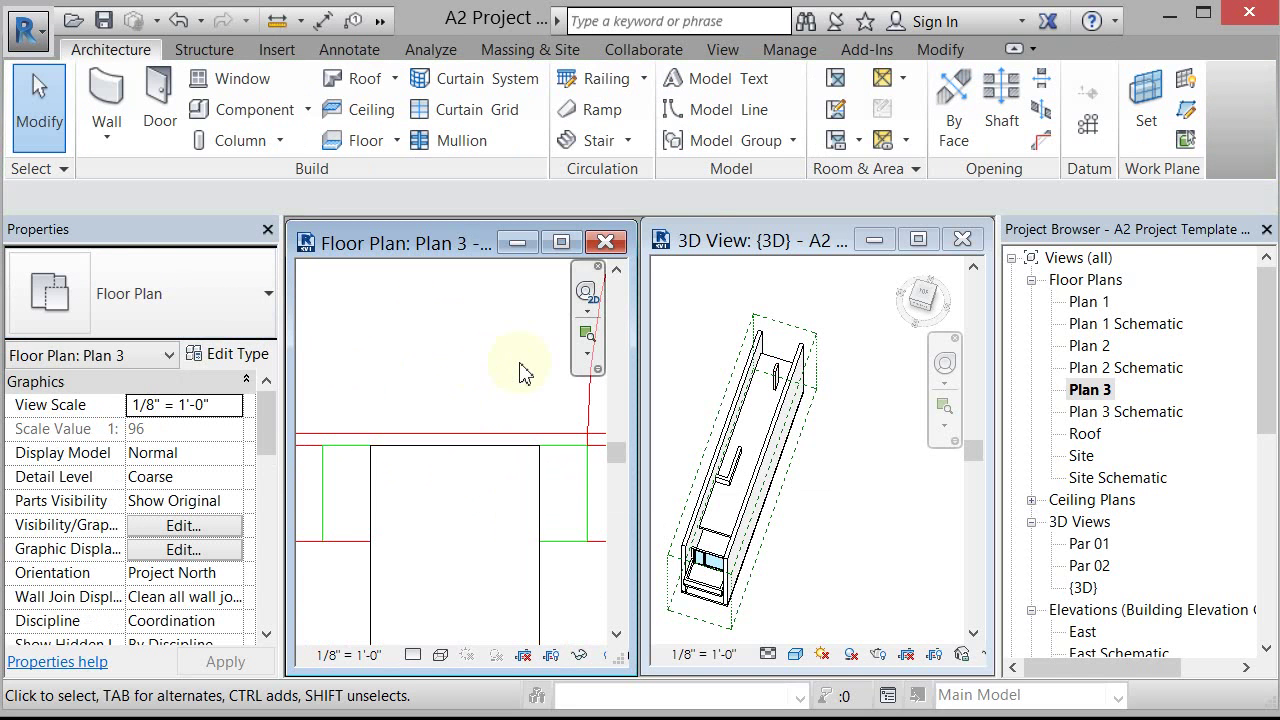
Step: Set up a new Curtain Wall FOBA with its base on Plan 3 and its top up to level Roof
{"action": "scroll", "coordinate": [518, 373], "scroll_direction": "down", "scroll_amount": 5}
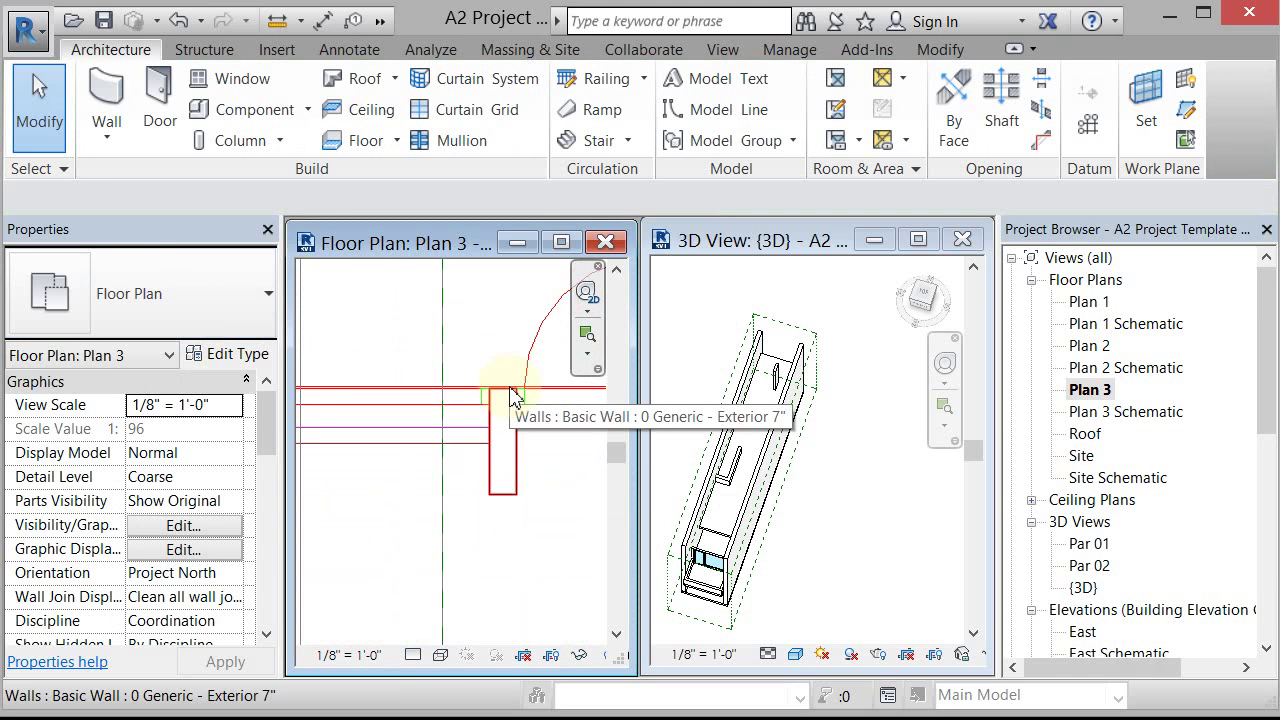
{"action": "scroll", "coordinate": [512, 393], "scroll_direction": "down", "scroll_amount": 3}
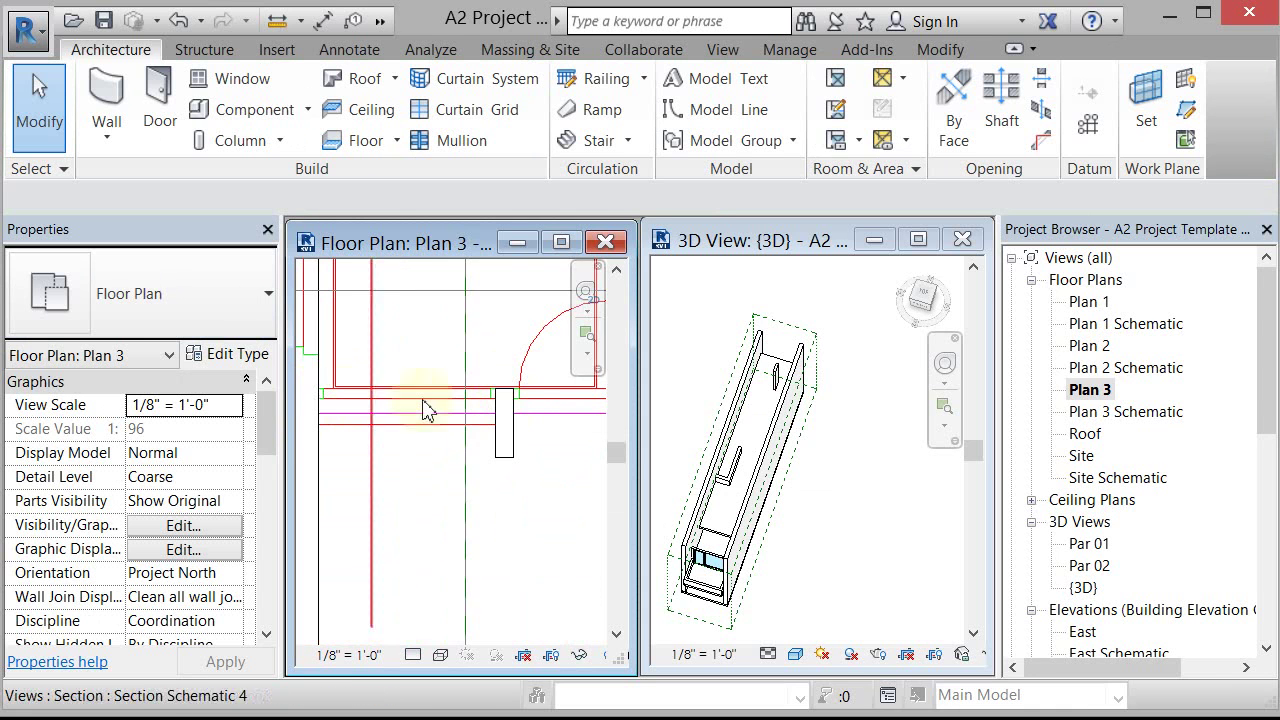
{"action": "middle_click_drag", "start_coordinate": [528, 432], "coordinate": [500, 440]}
{"action": "left_click", "coordinate": [127, 148]}
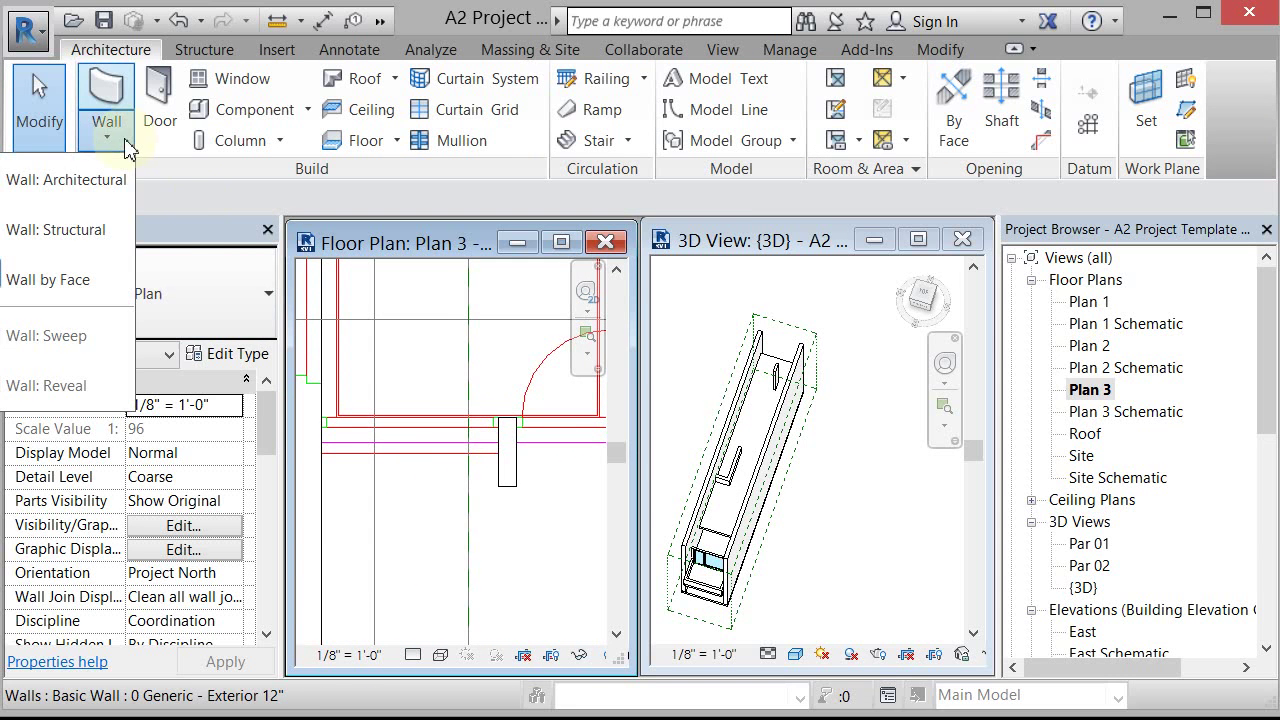
{"action": "left_click", "coordinate": [60, 171]}
{"action": "left_click", "coordinate": [197, 312]}
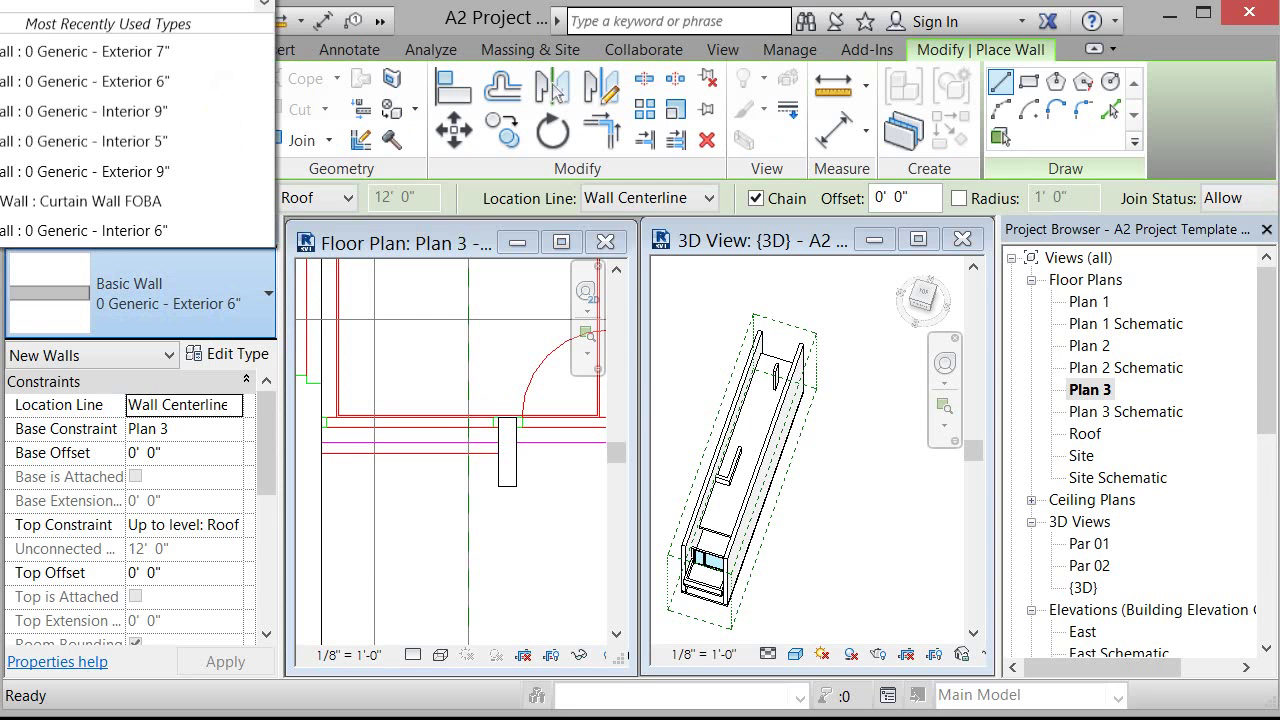
{"action": "key", "text": "Escape"}
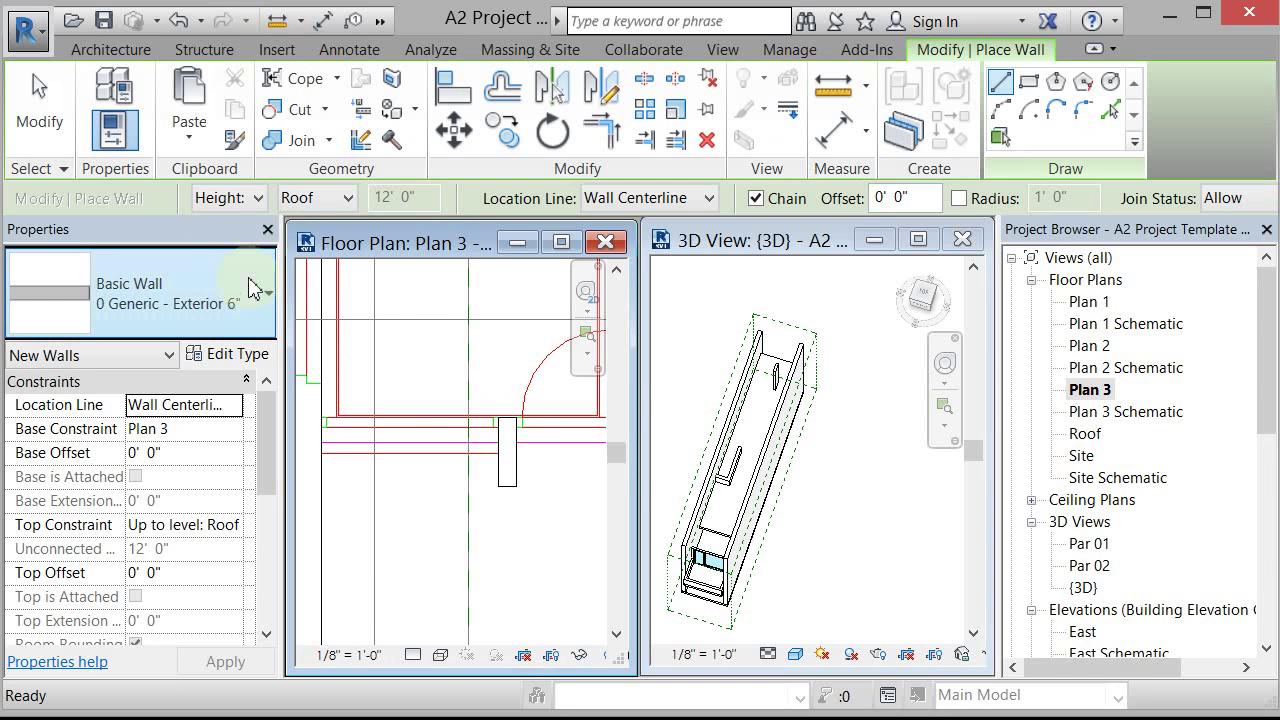
{"action": "left_click", "coordinate": [249, 287]}
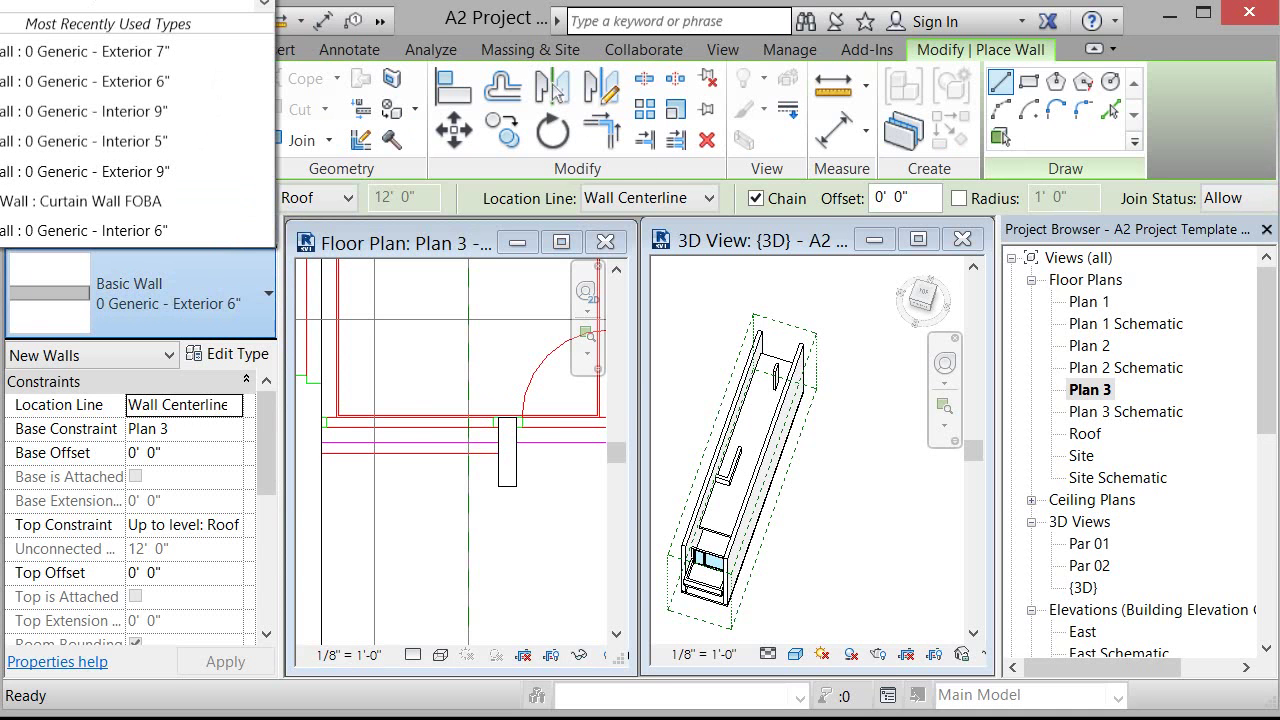
{"action": "left_click", "coordinate": [80, 201]}
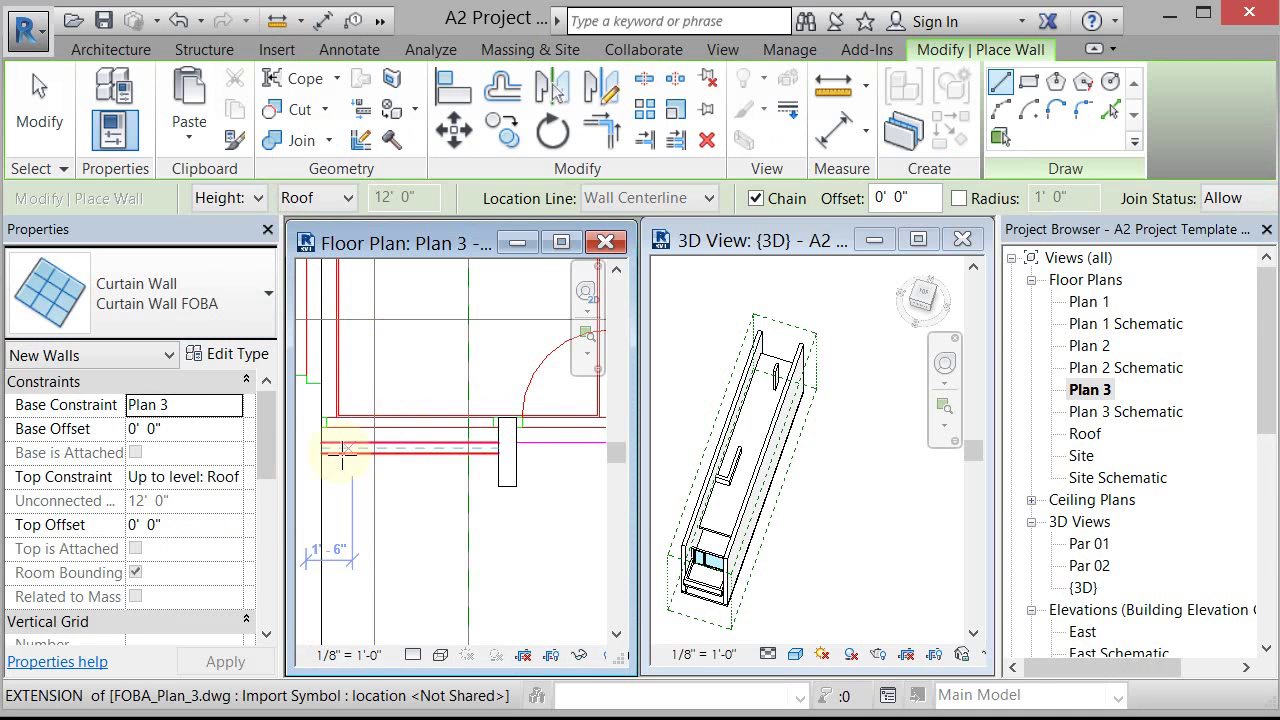
Step: Draw the curtain wall along the imported glazing lines from the pier wall's side face to the exterior wall
{"action": "scroll", "coordinate": [340, 450], "scroll_direction": "up", "scroll_amount": 2}
{"action": "scroll", "coordinate": [568, 425], "scroll_direction": "up", "scroll_amount": 4}
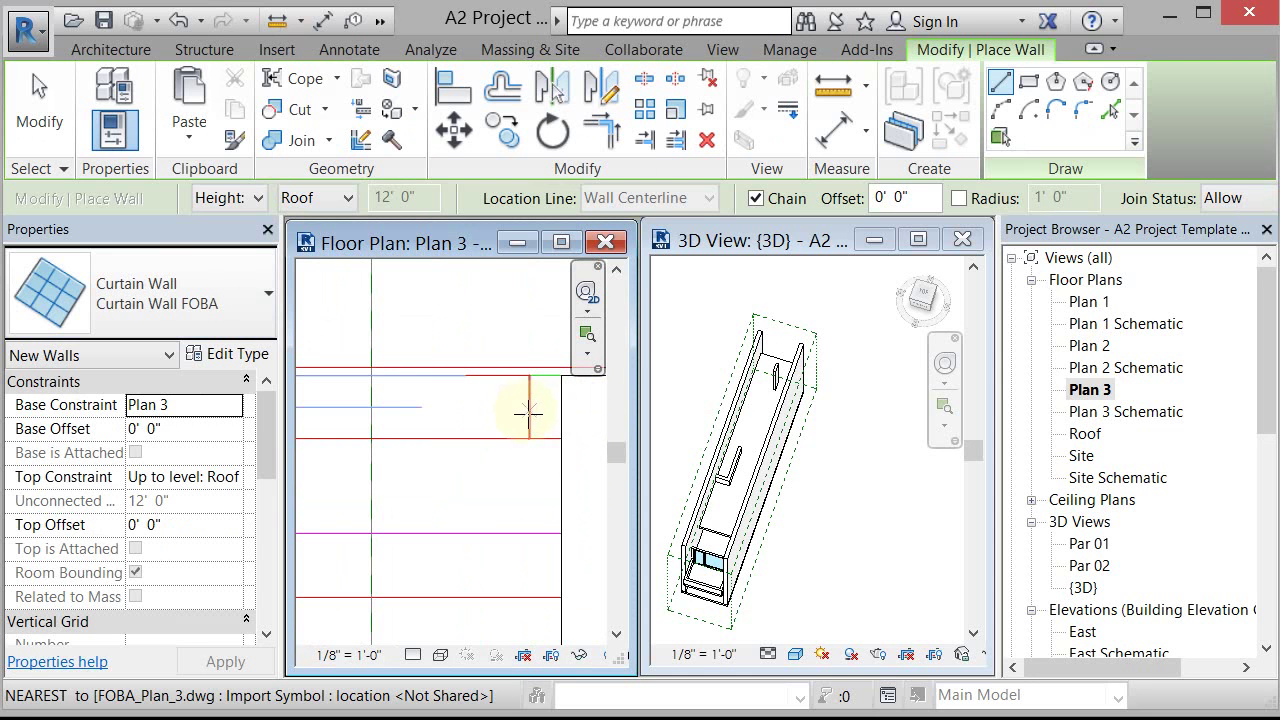
{"action": "left_click", "coordinate": [562, 407]}
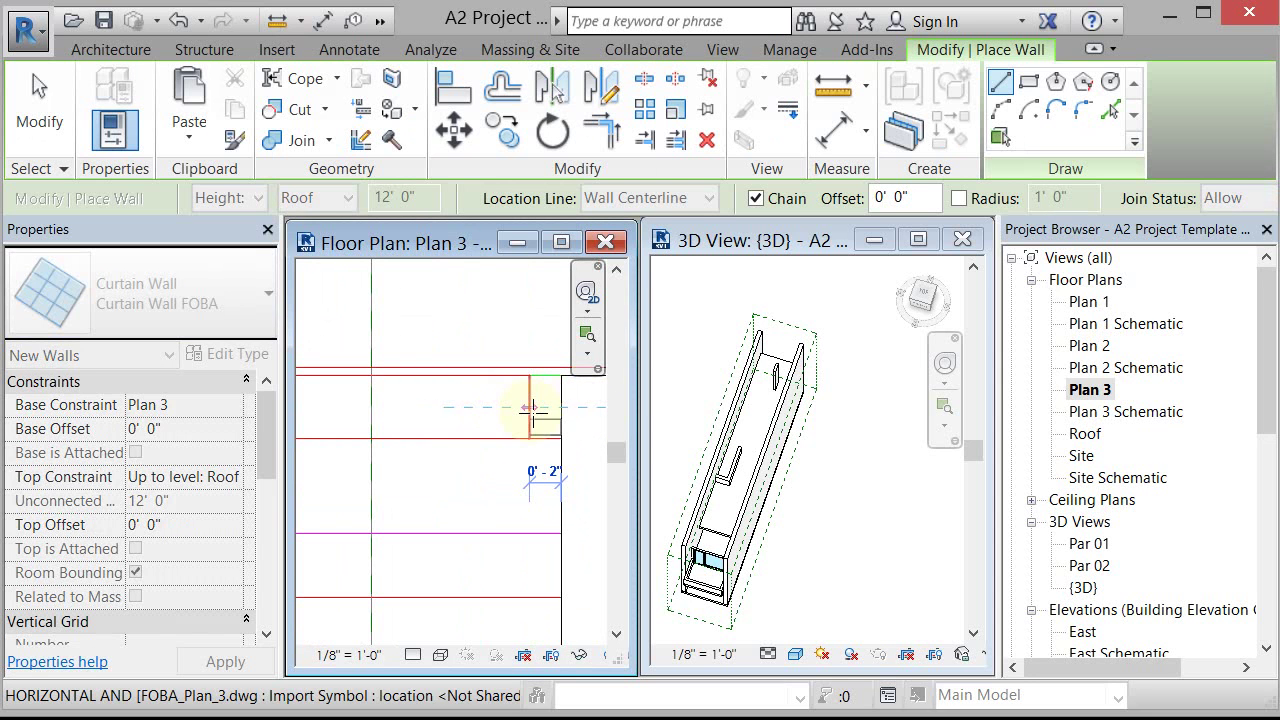
{"action": "scroll", "coordinate": [585, 409], "scroll_direction": "down", "scroll_amount": 2}
{"action": "scroll", "coordinate": [588, 408], "scroll_direction": "up", "scroll_amount": 2}
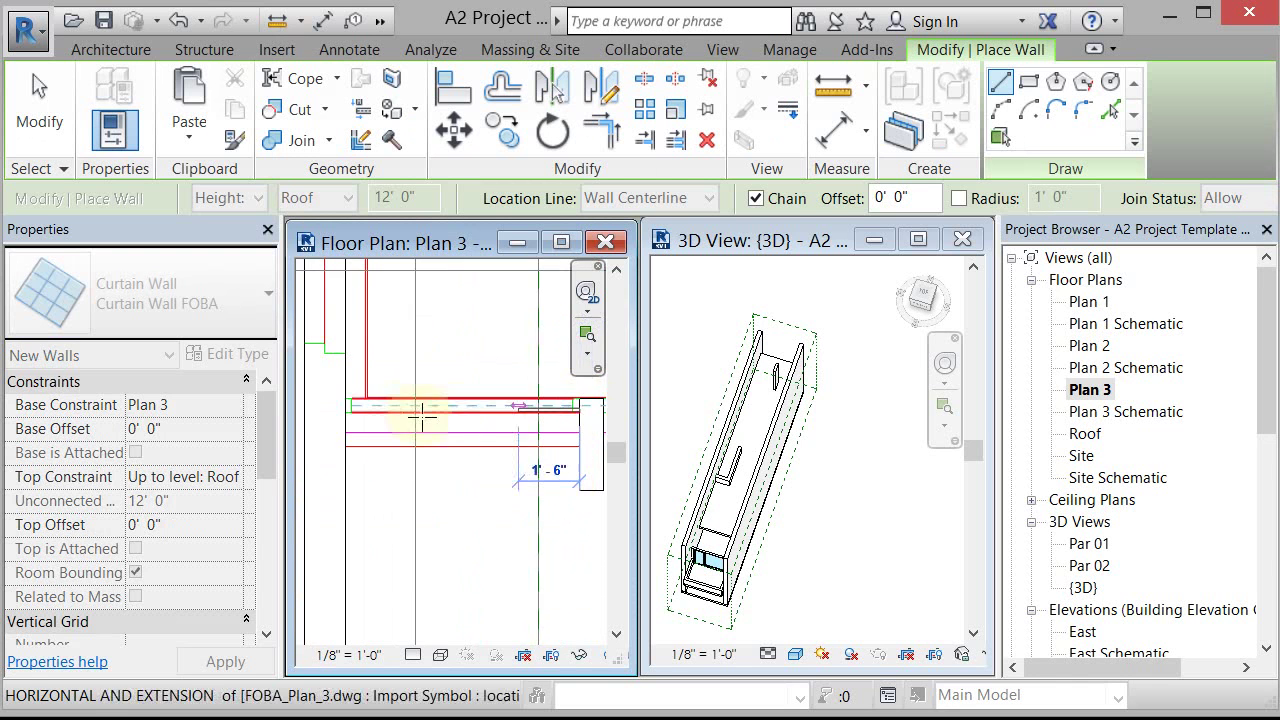
{"action": "scroll", "coordinate": [400, 410], "scroll_direction": "down", "scroll_amount": 2}
{"action": "middle_click_drag", "start_coordinate": [368, 410], "coordinate": [483, 410]}
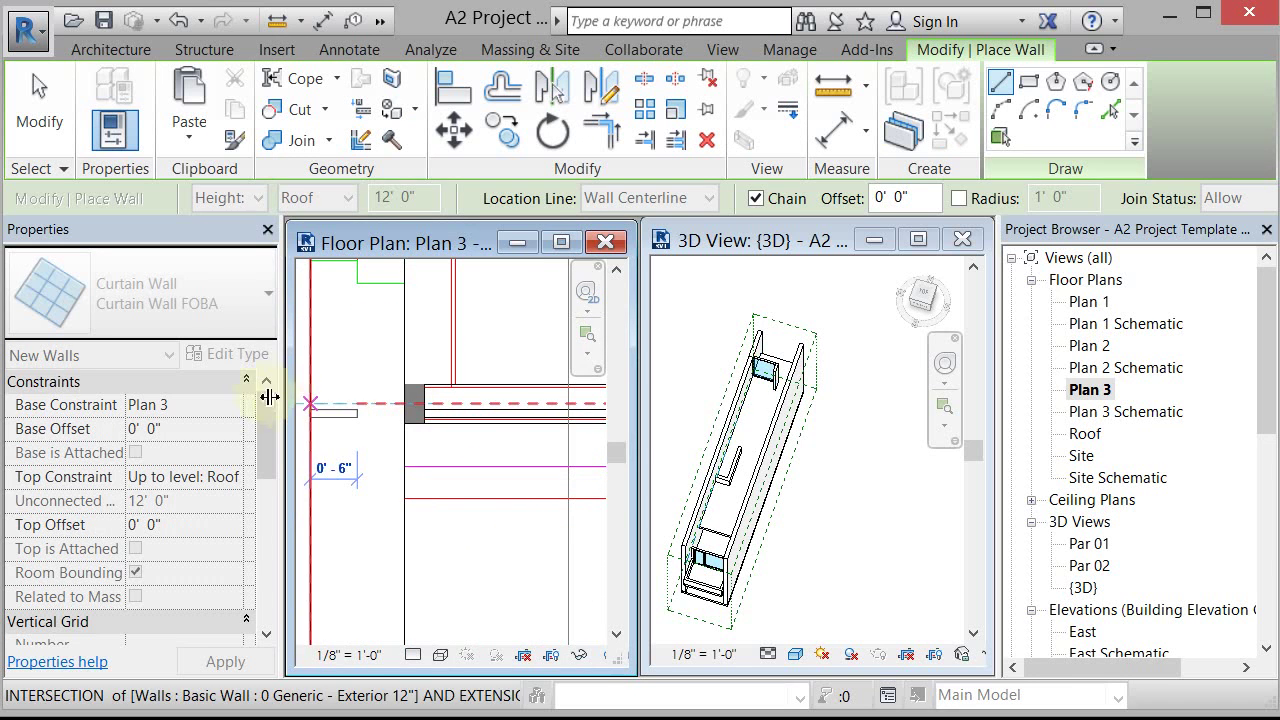
{"action": "left_click", "coordinate": [38, 110]}
Step: Move the curtain wall 1/2" so its mullion edge lines up with the end corner of the pier wall
{"action": "scroll", "coordinate": [357, 343], "scroll_direction": "up", "scroll_amount": 2}
{"action": "middle_click_drag", "start_coordinate": [357, 343], "coordinate": [470, 420]}
{"action": "scroll", "coordinate": [470, 420], "scroll_direction": "up", "scroll_amount": 1}
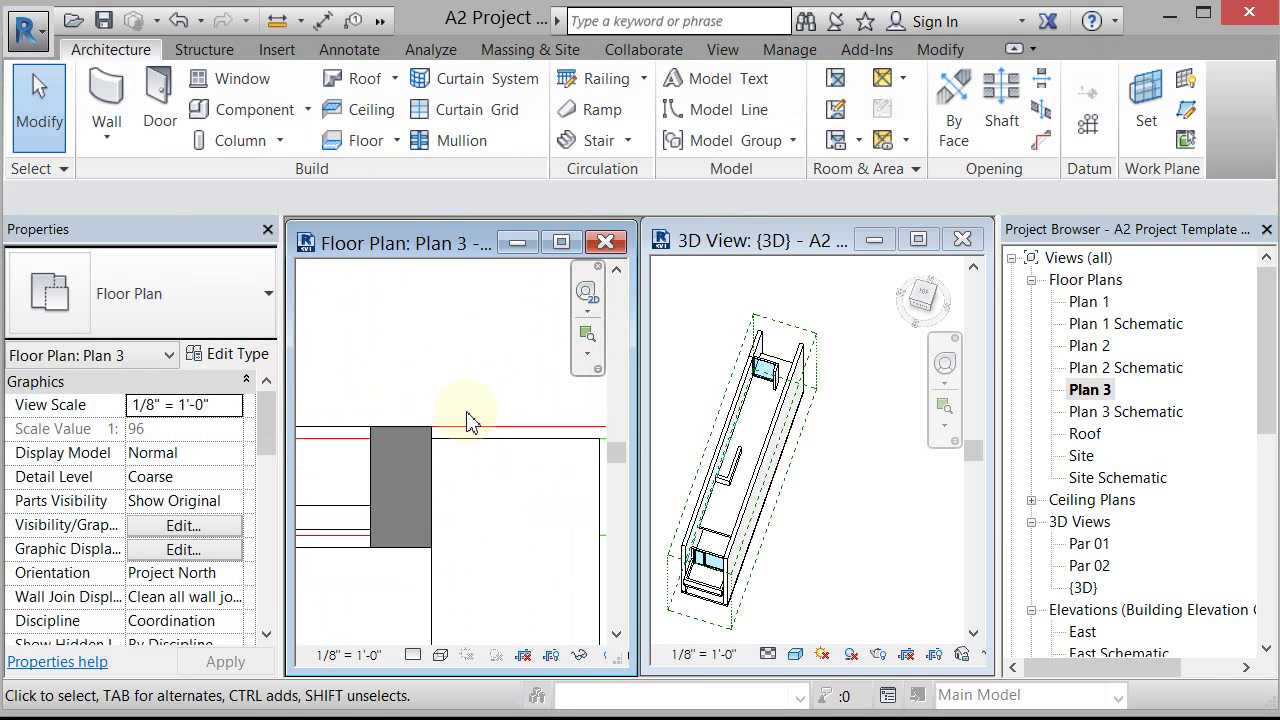
{"action": "left_click", "coordinate": [364, 485]}
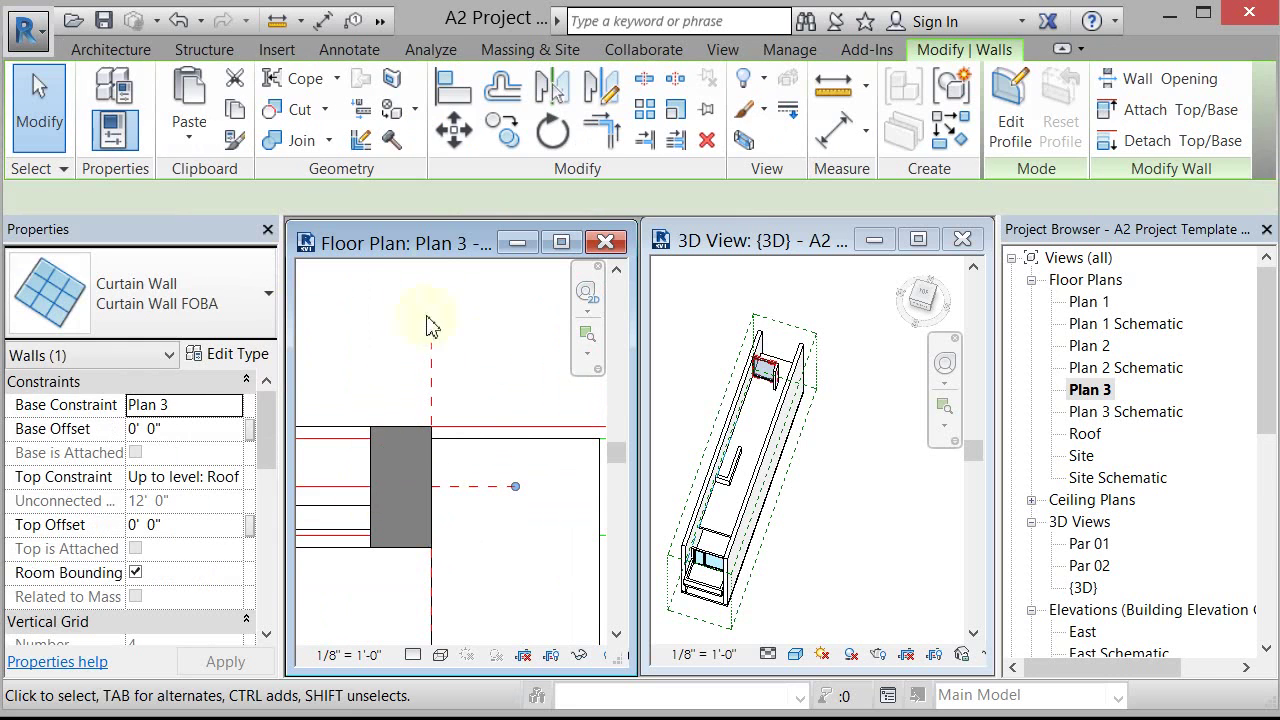
{"action": "left_click", "coordinate": [455, 130]}
{"action": "left_click", "coordinate": [440, 433]}
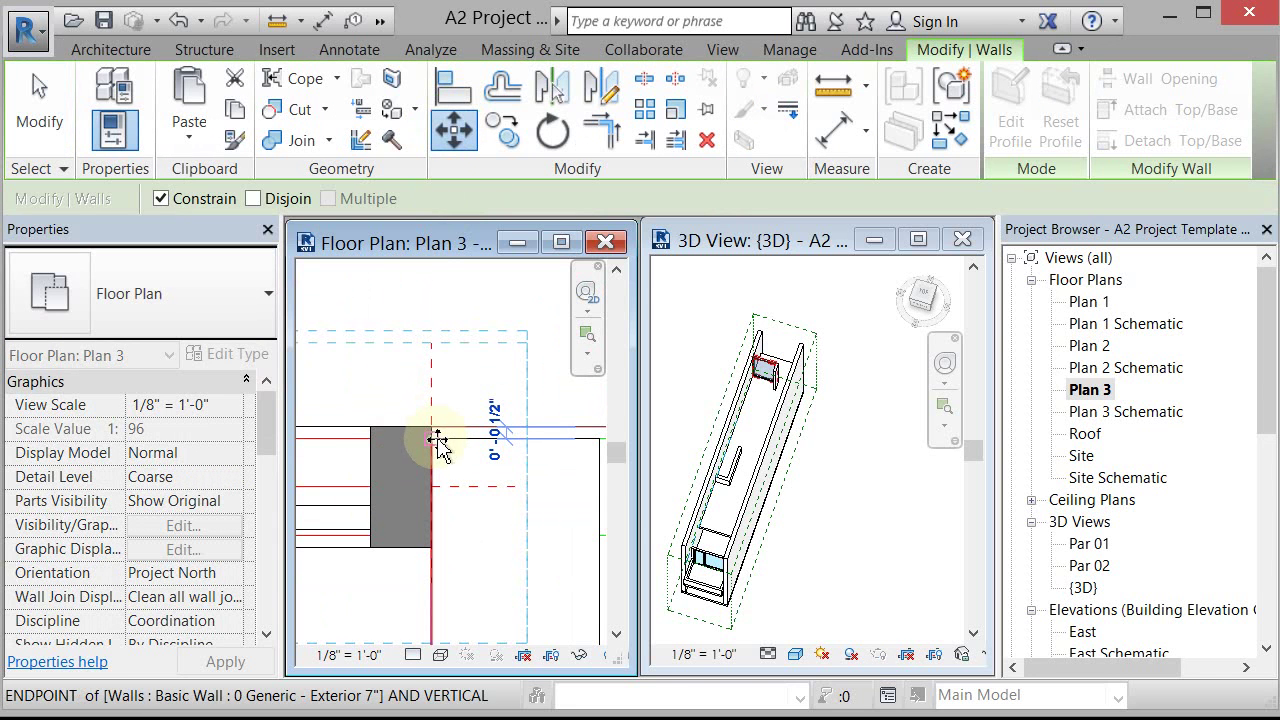
{"action": "left_click", "coordinate": [440, 445]}
{"action": "left_click", "coordinate": [457, 391]}
{"action": "scroll", "coordinate": [350, 403], "scroll_direction": "down", "scroll_amount": 2}
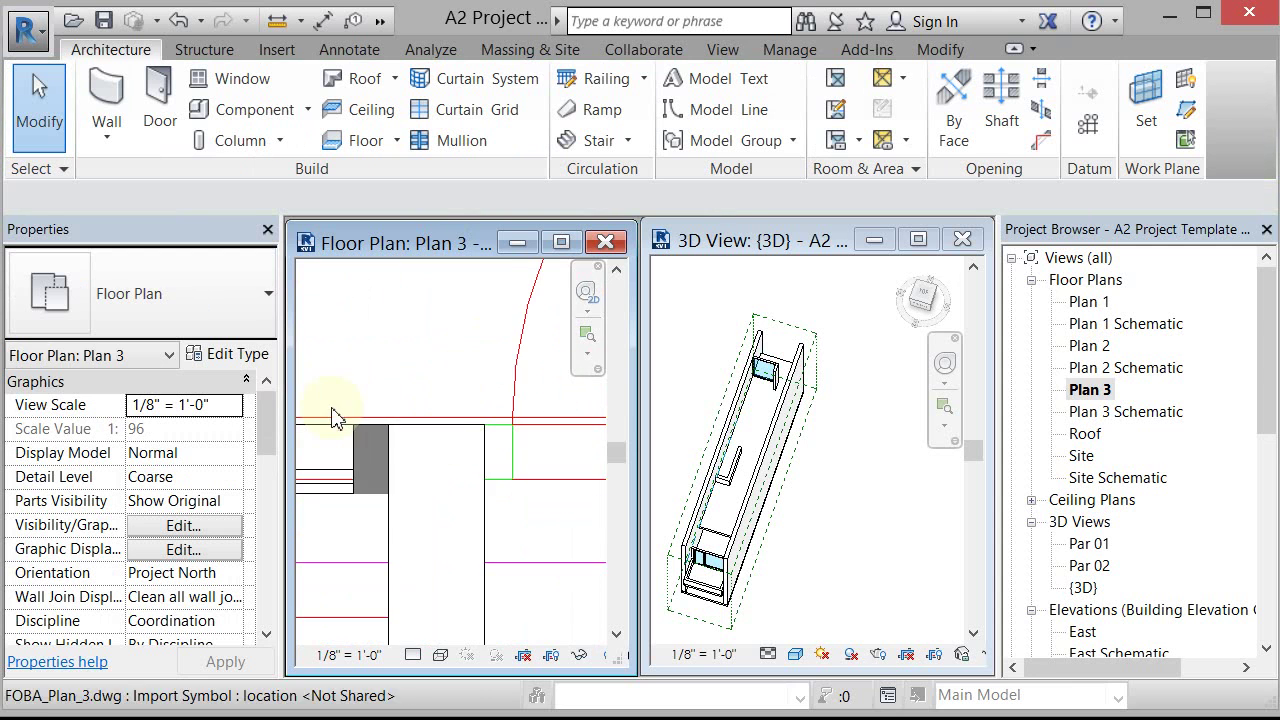
Step: Draw a matching Curtain Wall FOBA from the pier wall's opposite side face to the exterior wall at the imported door swing
{"action": "left_click", "coordinate": [358, 432]}
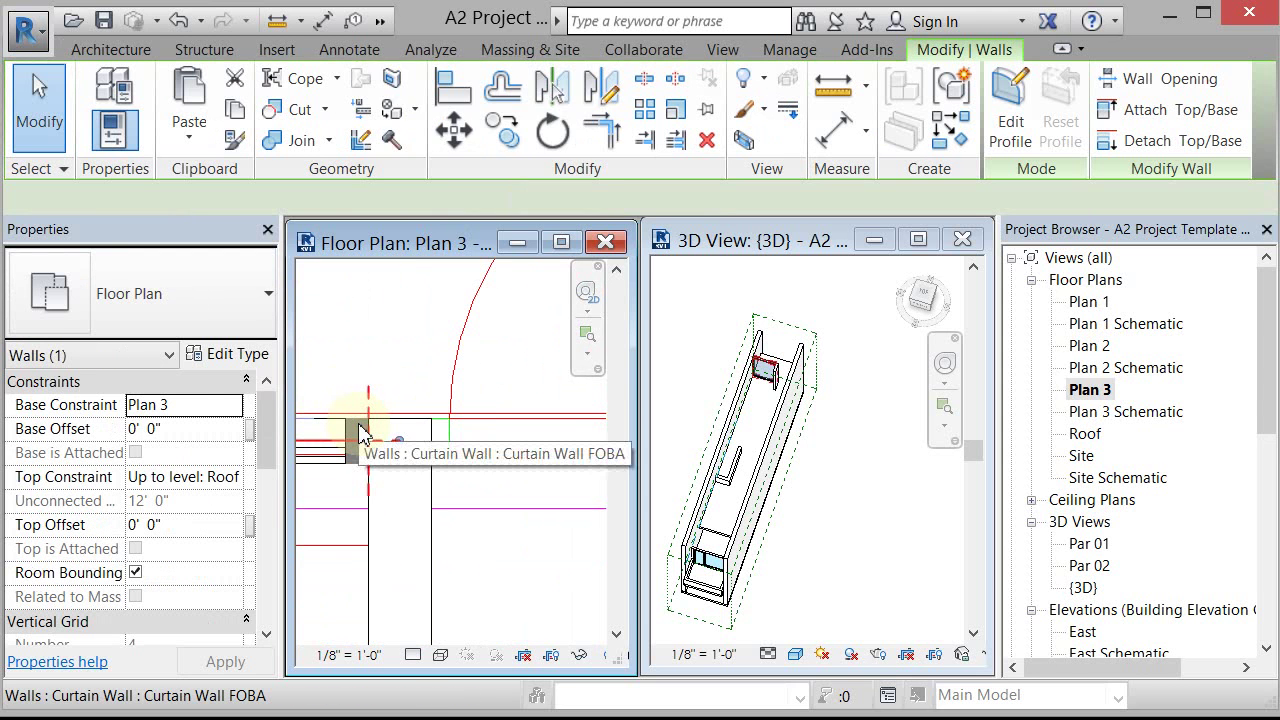
{"action": "right_click", "coordinate": [362, 432]}
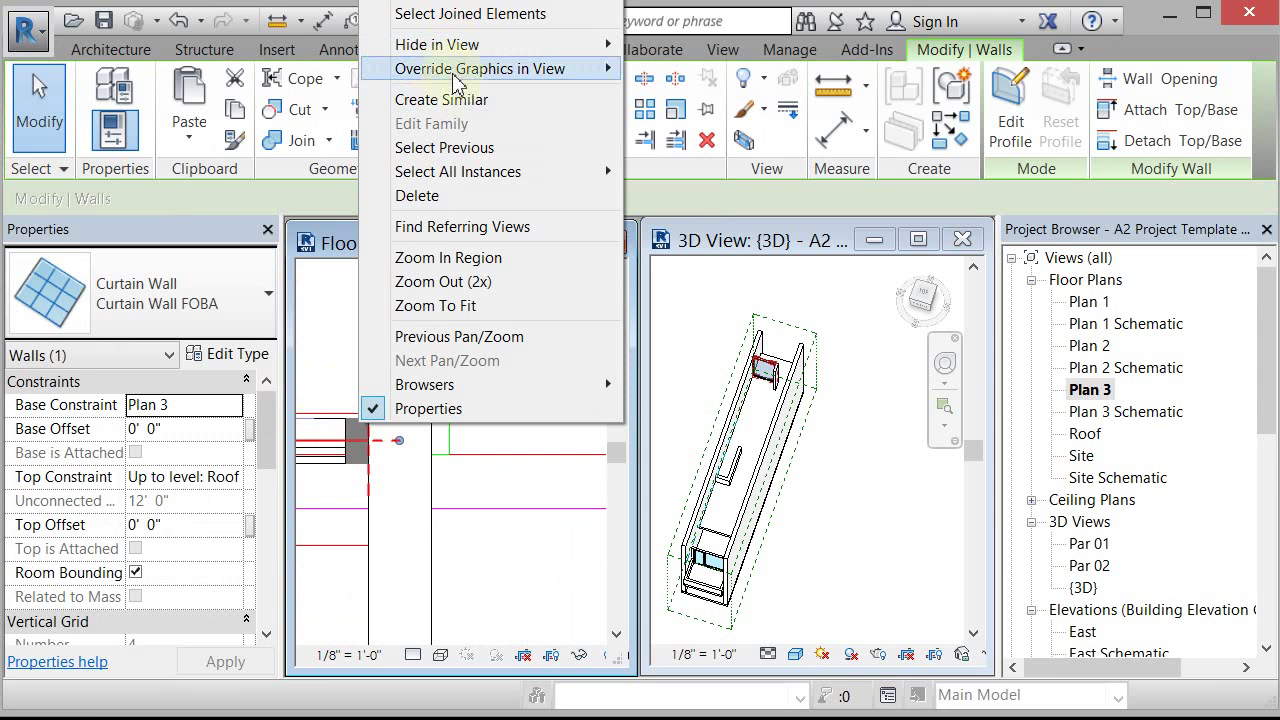
{"action": "left_click", "coordinate": [449, 100]}
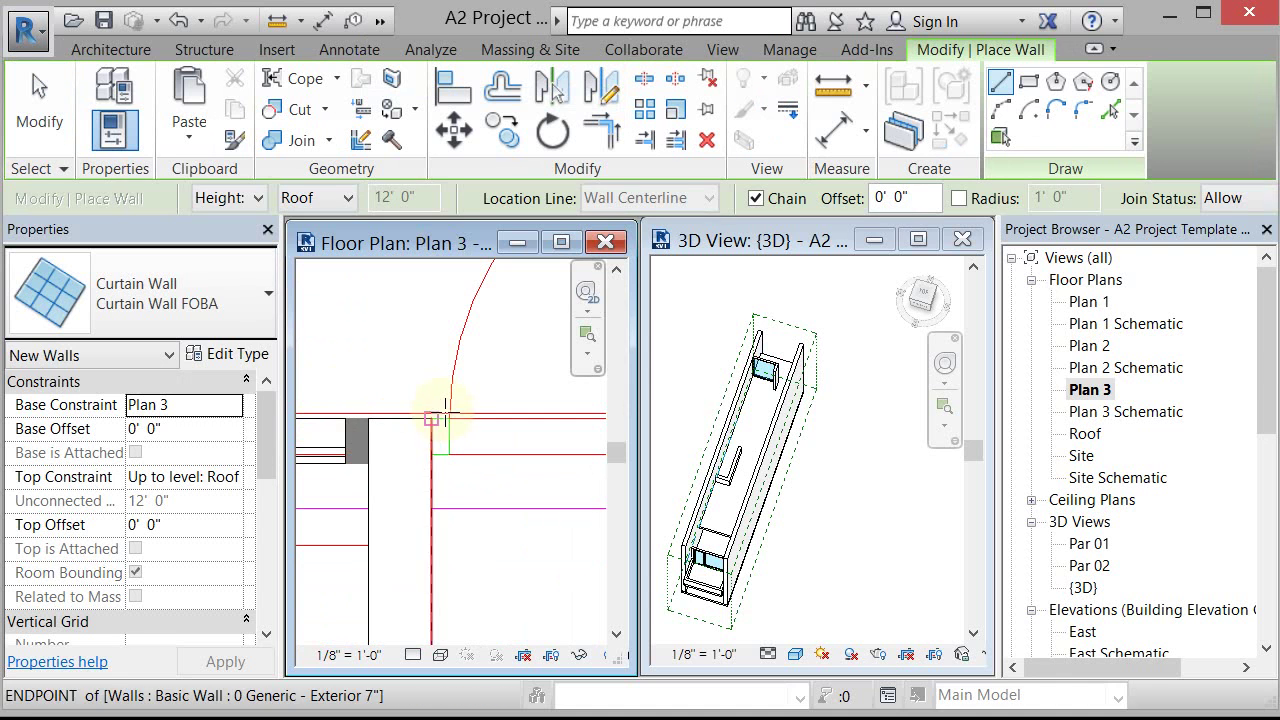
{"action": "left_click", "coordinate": [443, 437]}
{"action": "middle_click_drag", "start_coordinate": [492, 443], "coordinate": [249, 451]}
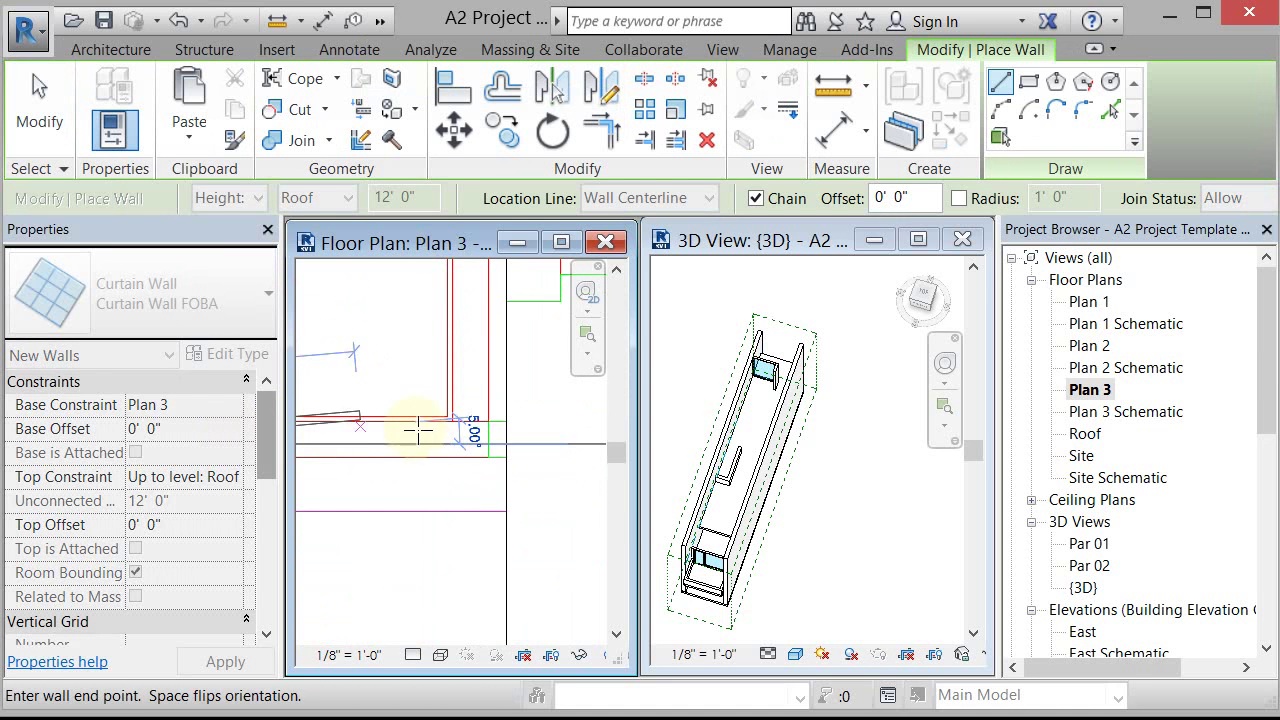
{"action": "left_click", "coordinate": [505, 443]}
{"action": "scroll", "coordinate": [580, 437], "scroll_direction": "down", "scroll_amount": 5}
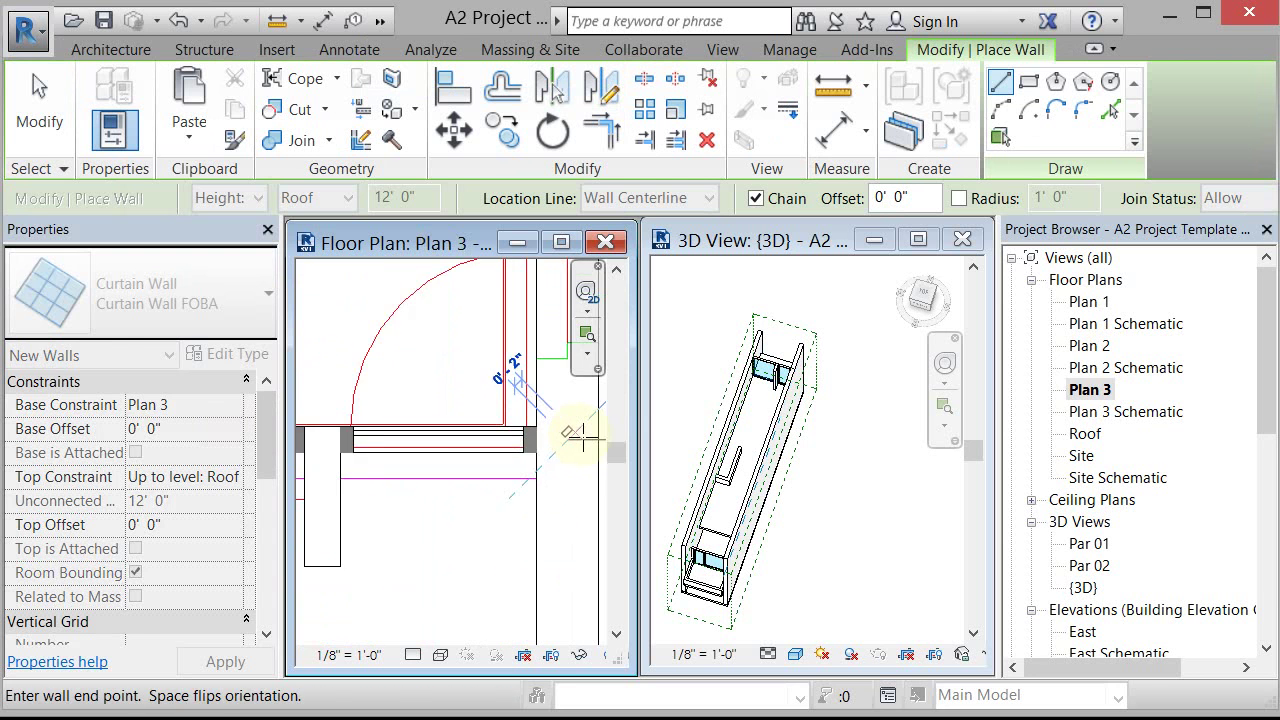
{"action": "key", "text": "Escape"}
{"action": "key", "text": "Escape"}
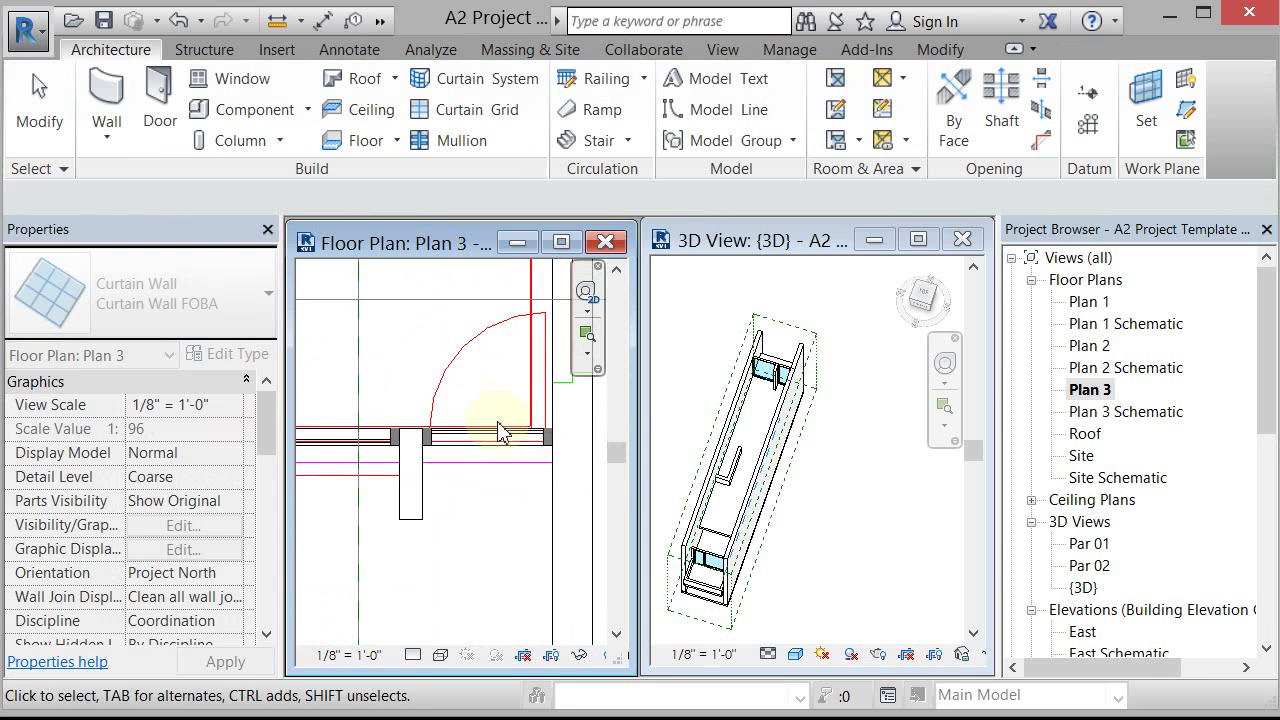
Step: Change the new curtain wall's glazed panel to a Door-Curtain-Wall-Single-Glass with Frame
{"action": "scroll", "coordinate": [500, 440], "scroll_direction": "up", "scroll_amount": 2}
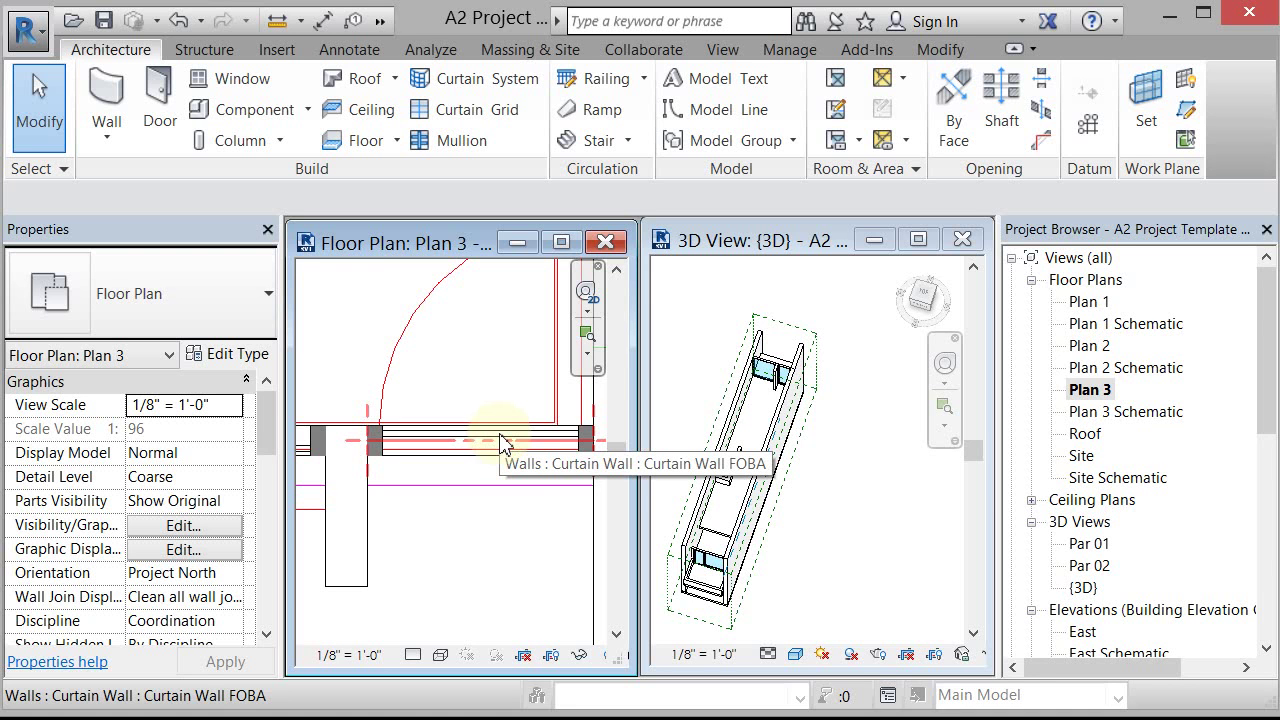
{"action": "left_click", "coordinate": [503, 445]}
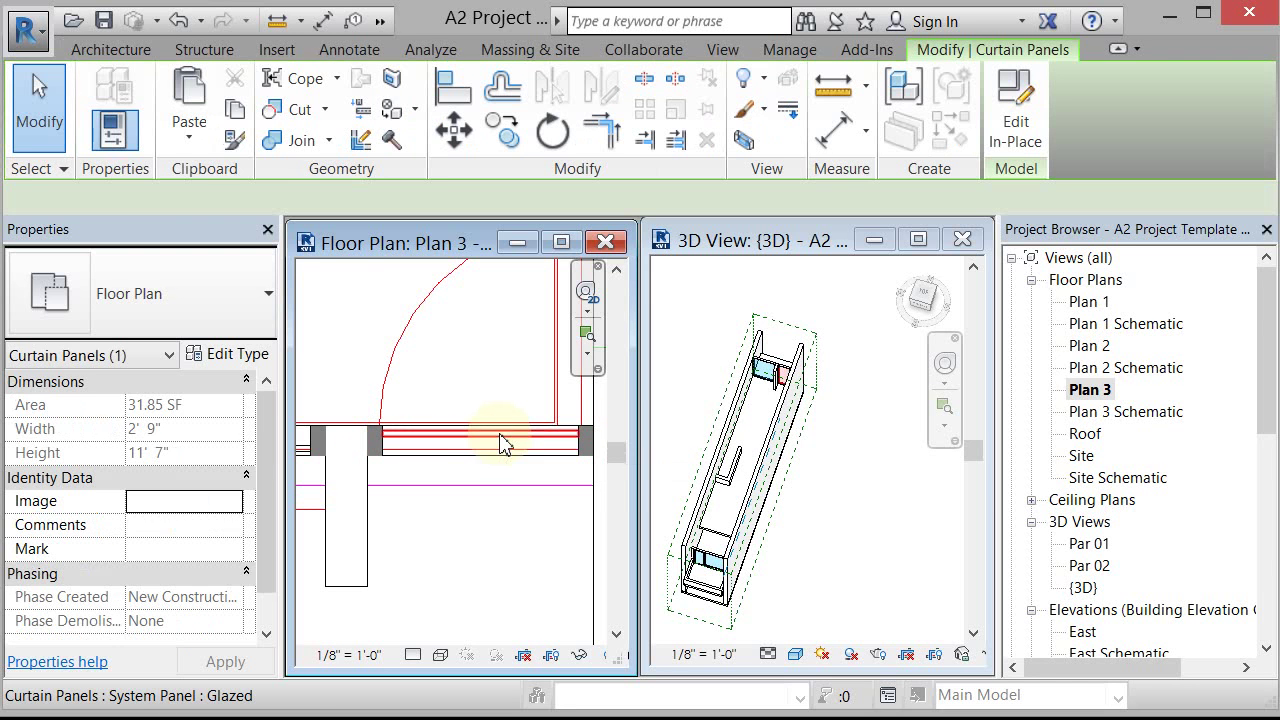
{"action": "left_click", "coordinate": [228, 315]}
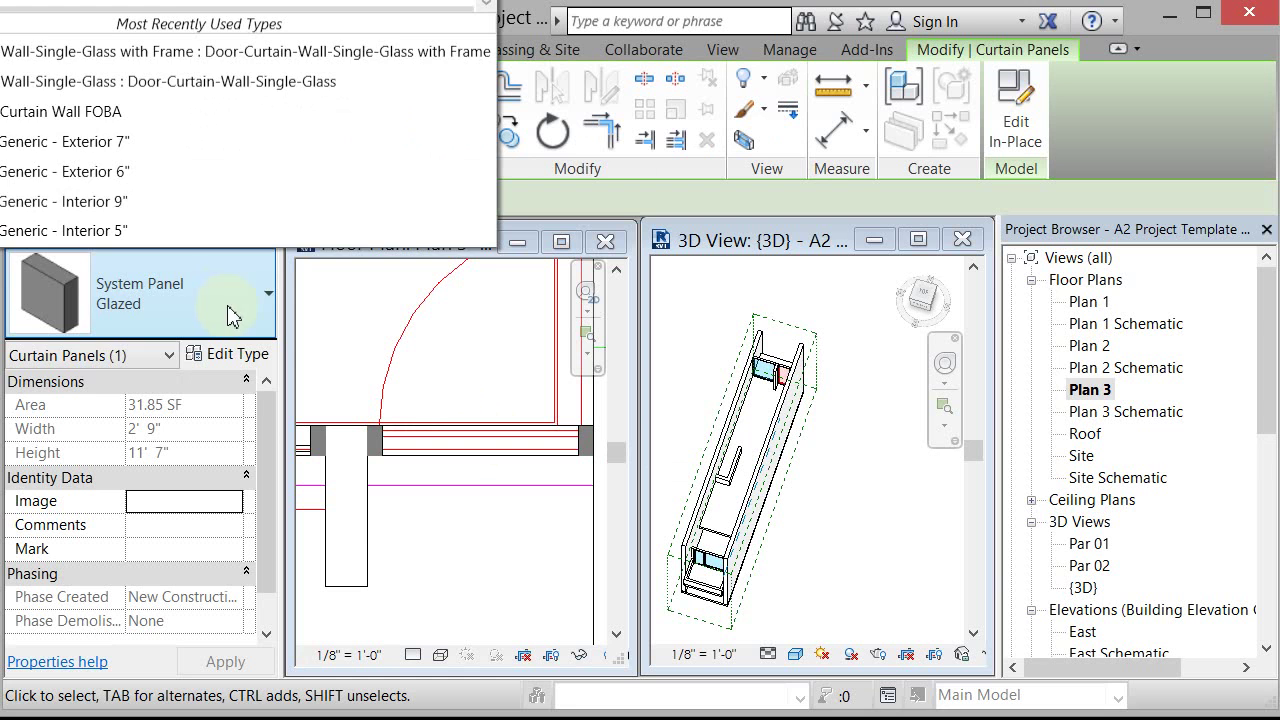
{"action": "left_click", "coordinate": [176, 52]}
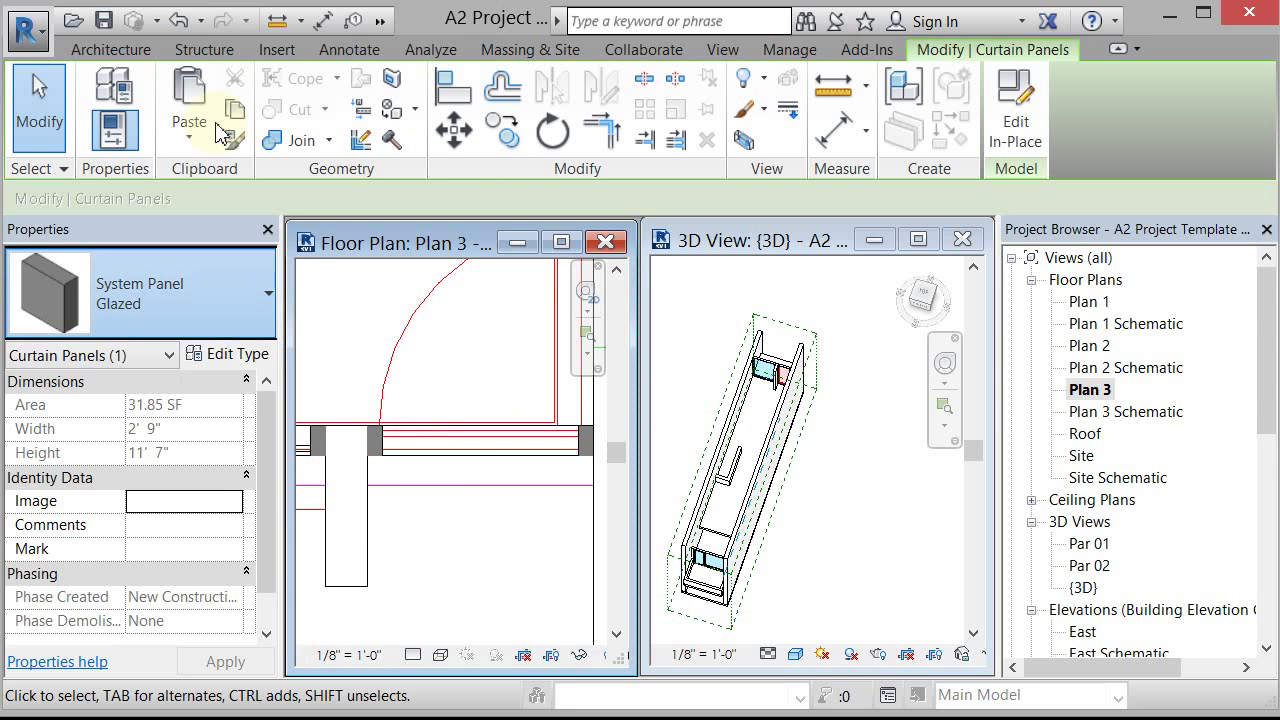
{"action": "left_click", "coordinate": [470, 583]}
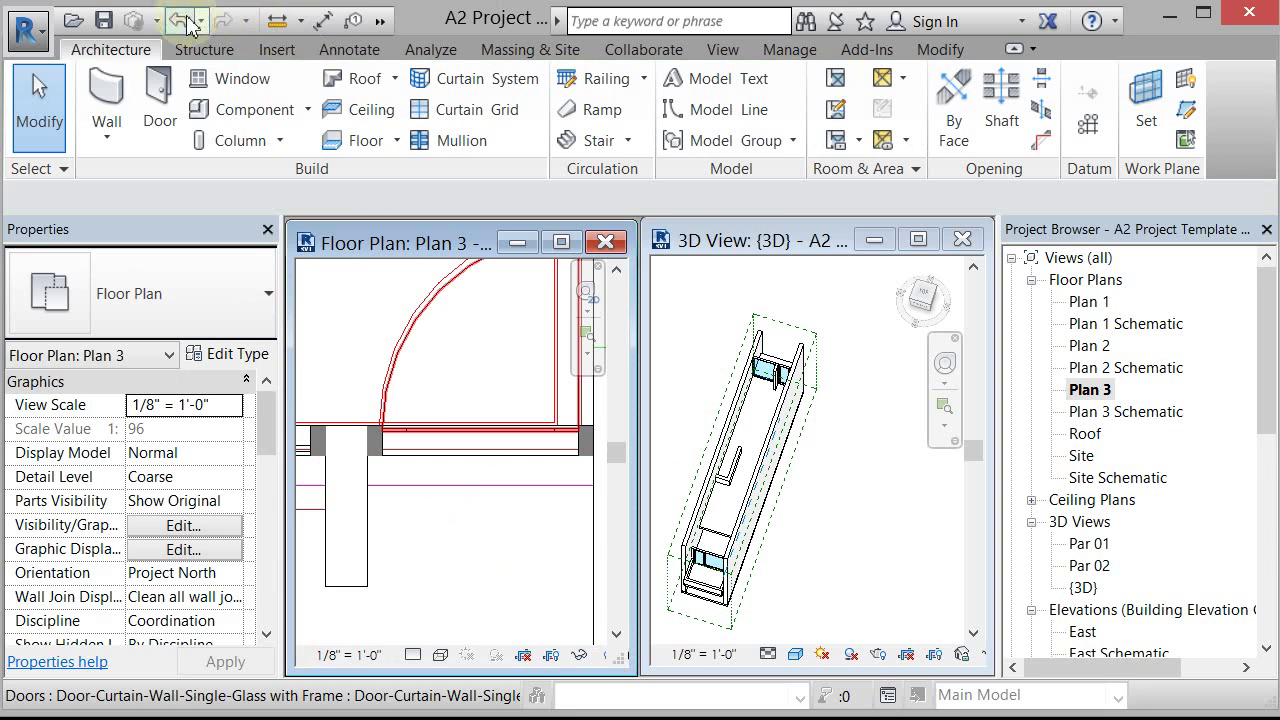
Step: Unpin and delete the 2.5" x 5" rectangular white mullion below the new door
{"action": "left_click", "coordinate": [858, 482]}
{"action": "scroll", "coordinate": [858, 475], "scroll_direction": "up", "scroll_amount": 2}
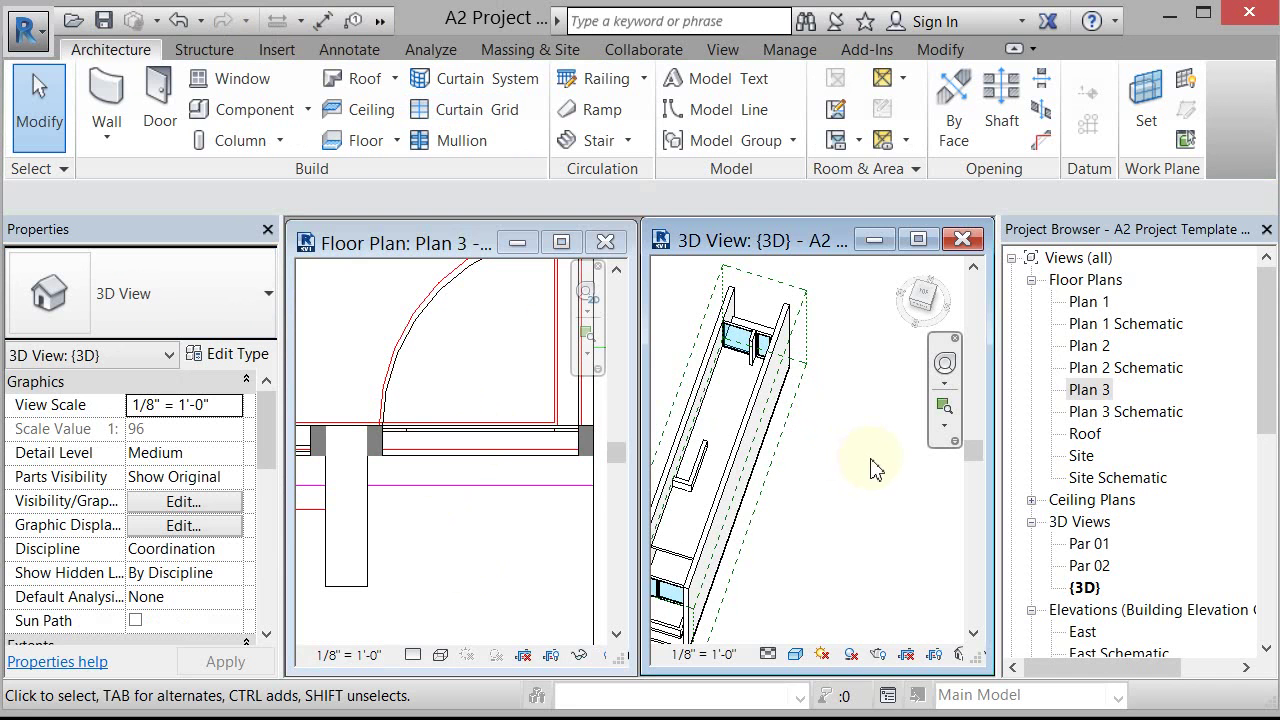
{"action": "middle_click_drag", "start_coordinate": [869, 478], "coordinate": [771, 429], "text": "shift"}
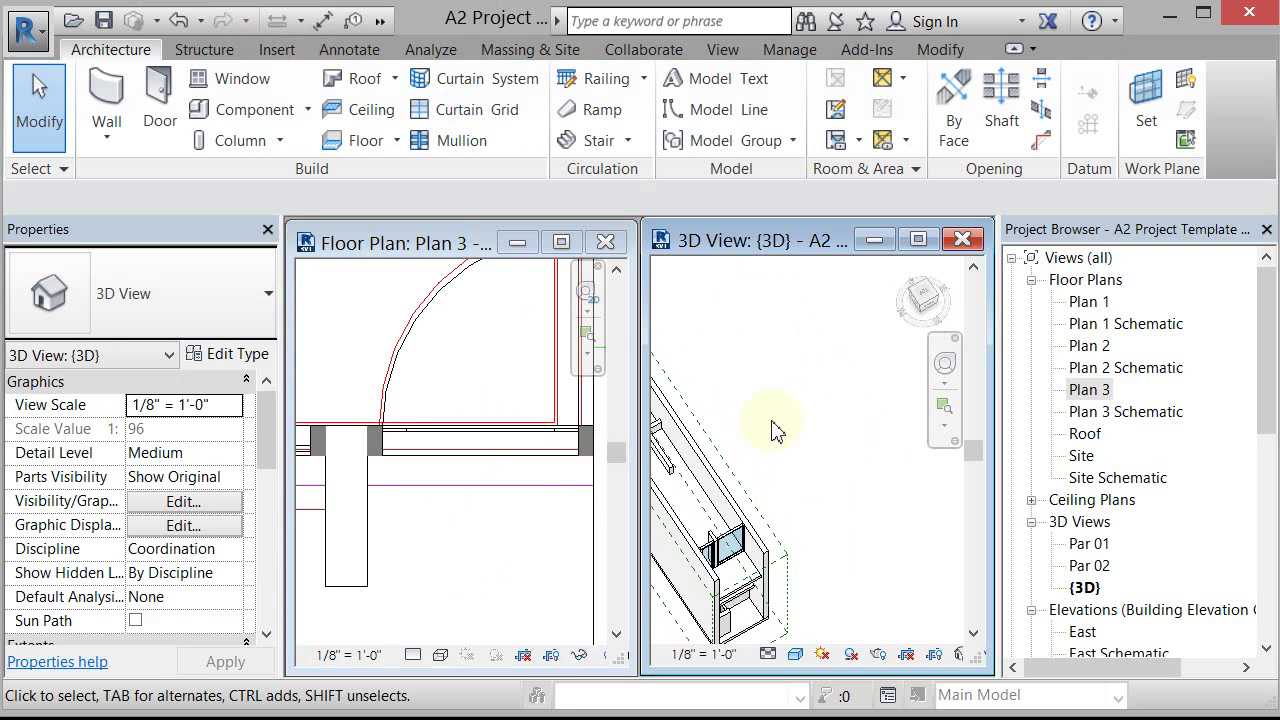
{"action": "middle_click_drag", "start_coordinate": [826, 537], "coordinate": [674, 557], "text": "shift"}
{"action": "scroll", "coordinate": [668, 505], "scroll_direction": "up", "scroll_amount": 5}
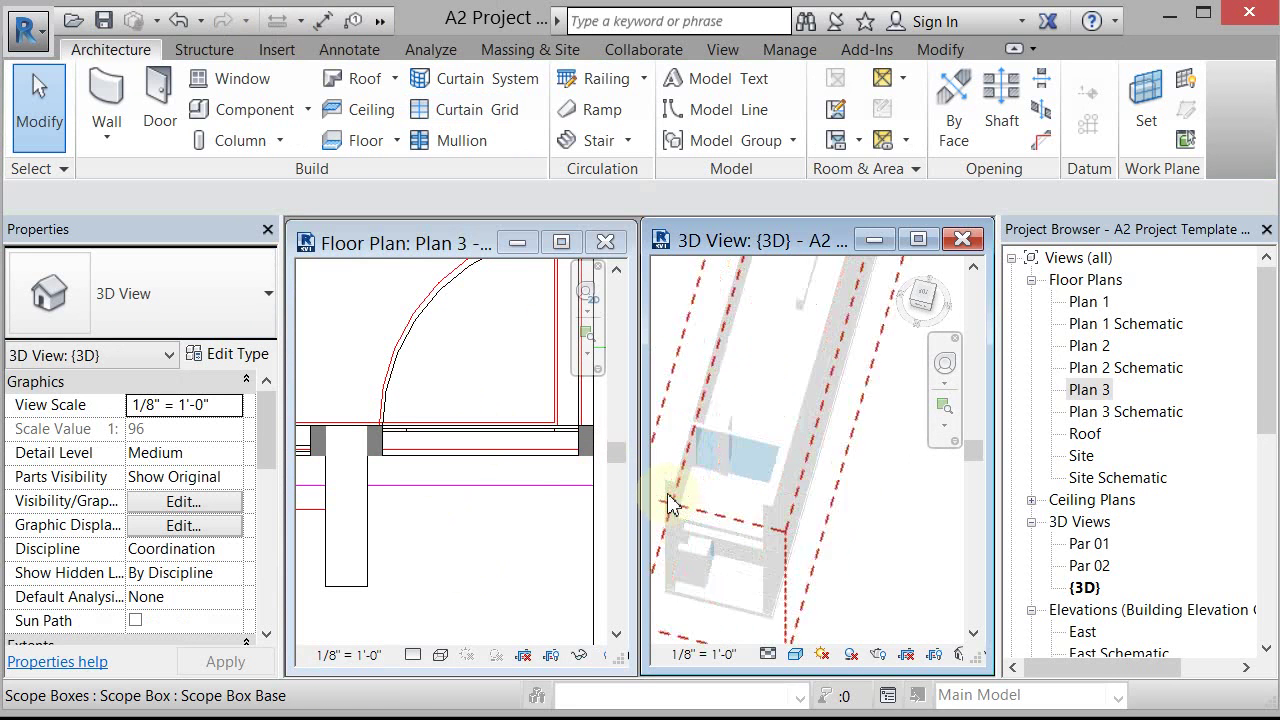
{"action": "scroll", "coordinate": [700, 462], "scroll_direction": "up", "scroll_amount": 5}
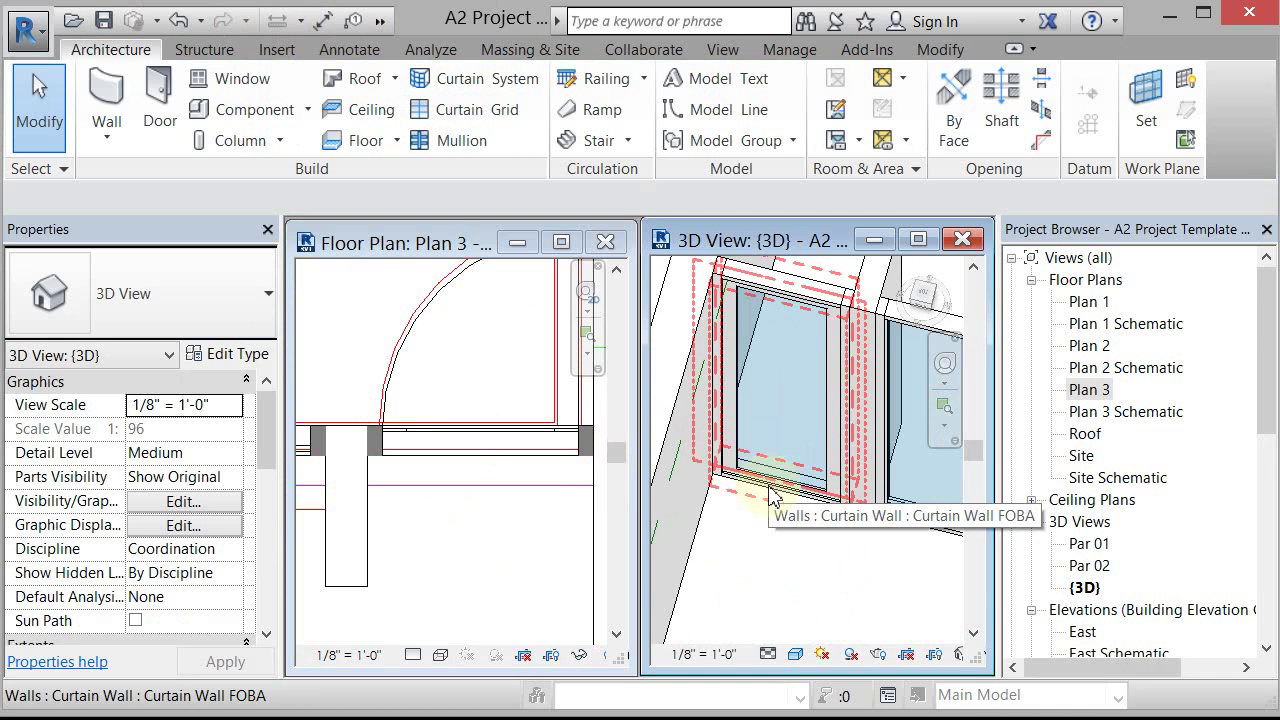
{"action": "scroll", "coordinate": [771, 494], "scroll_direction": "up", "scroll_amount": 3}
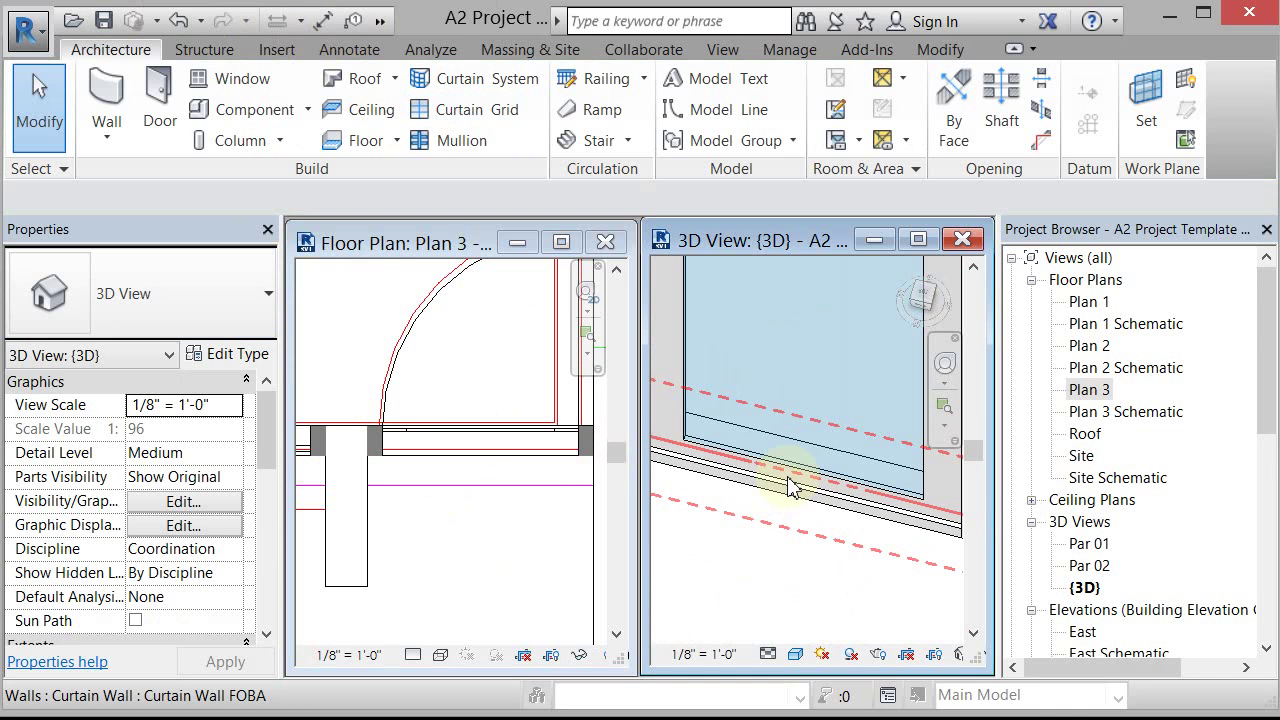
{"action": "key", "text": "Tab"}
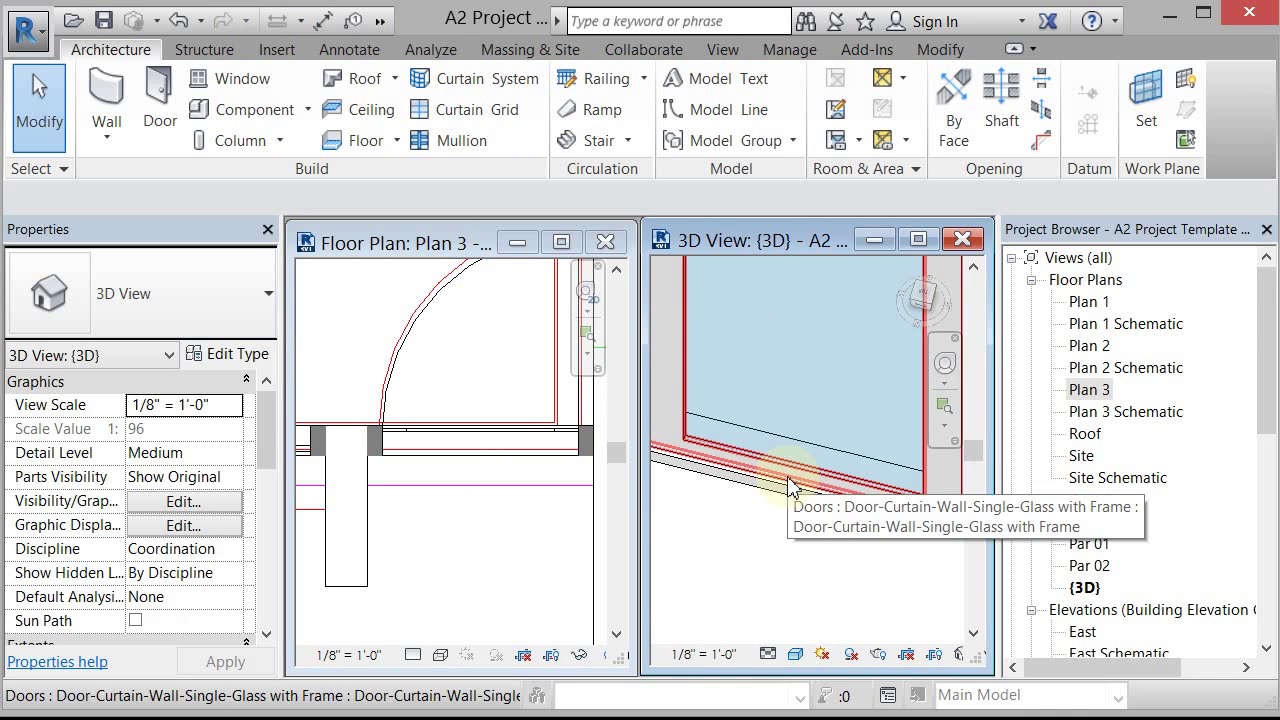
{"action": "key", "text": "Tab"}
{"action": "key", "text": "Tab"}
{"action": "key", "text": "Tab"}
{"action": "key", "text": "Tab"}
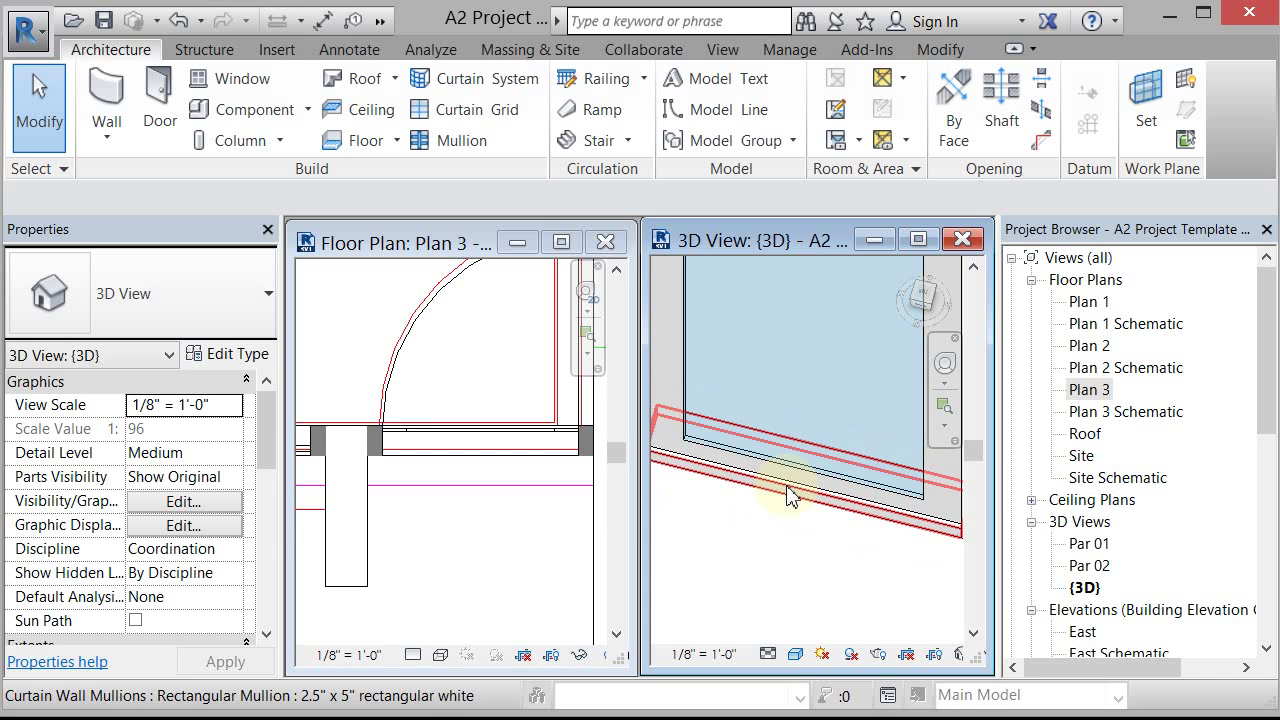
{"action": "scroll", "coordinate": [785, 510], "scroll_direction": "up", "scroll_amount": 2}
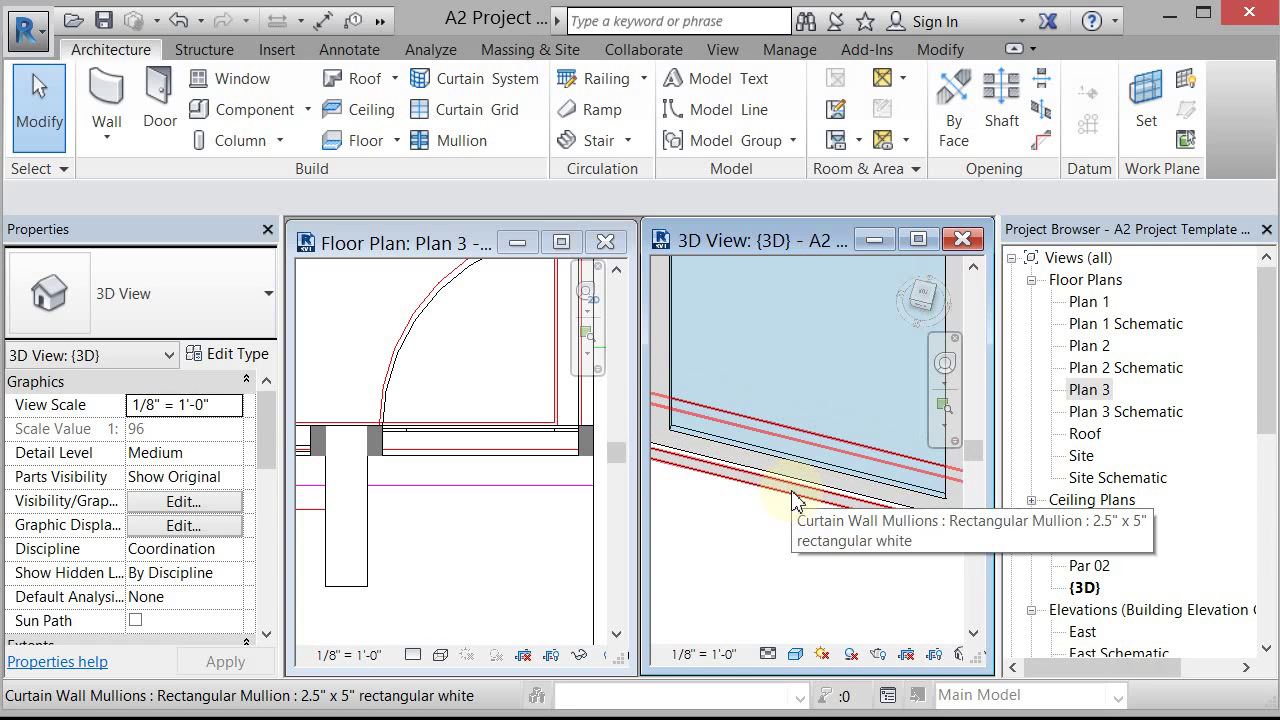
{"action": "left_click", "coordinate": [793, 502]}
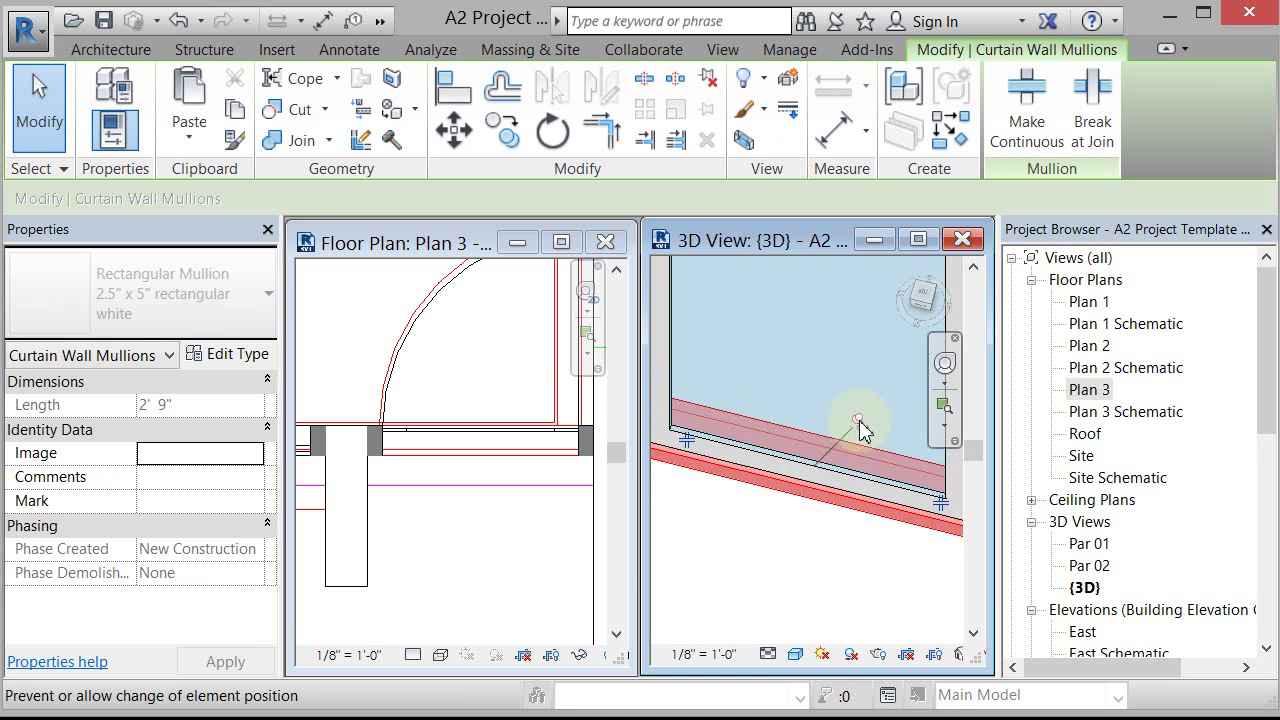
{"action": "left_click", "coordinate": [736, 506]}
Step: Examine in 3D how the door's frame and its curtain wall base meet the floor and neighbouring mullions
{"action": "scroll", "coordinate": [799, 489], "scroll_direction": "down", "scroll_amount": 4}
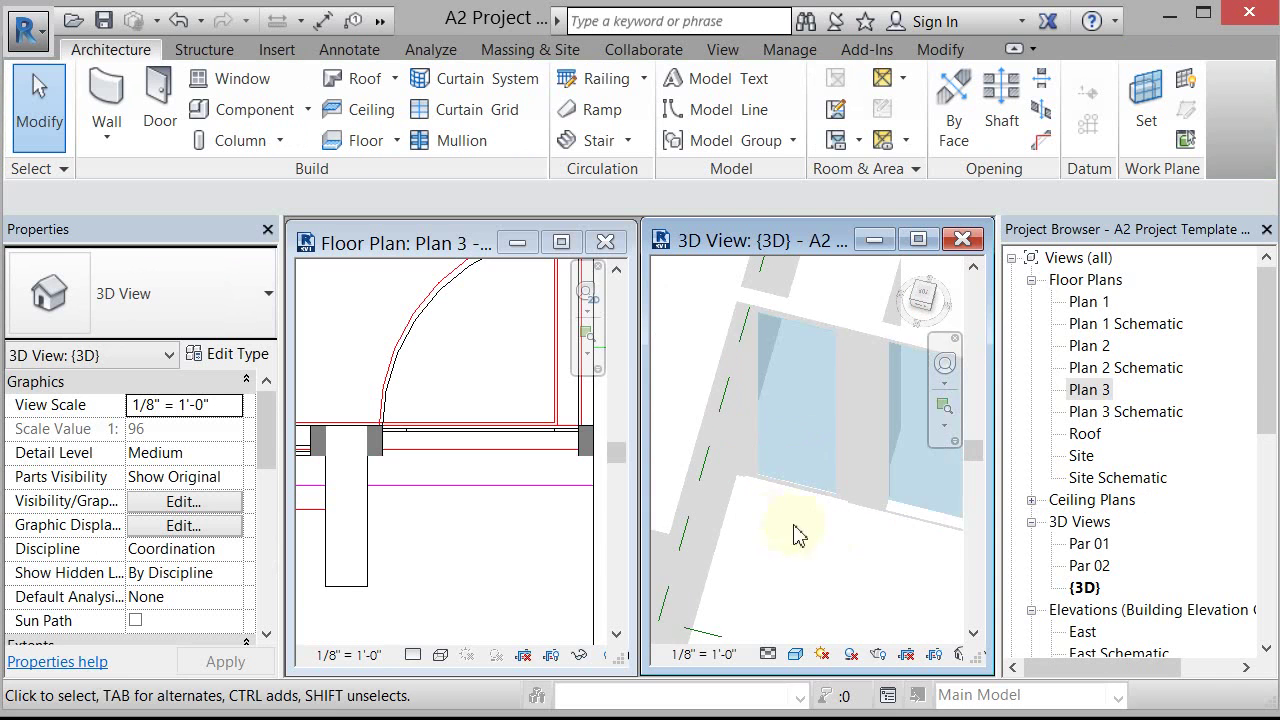
{"action": "middle_click_drag", "start_coordinate": [838, 548], "coordinate": [777, 457], "text": "shift"}
{"action": "scroll", "coordinate": [765, 455], "scroll_direction": "up", "scroll_amount": 3}
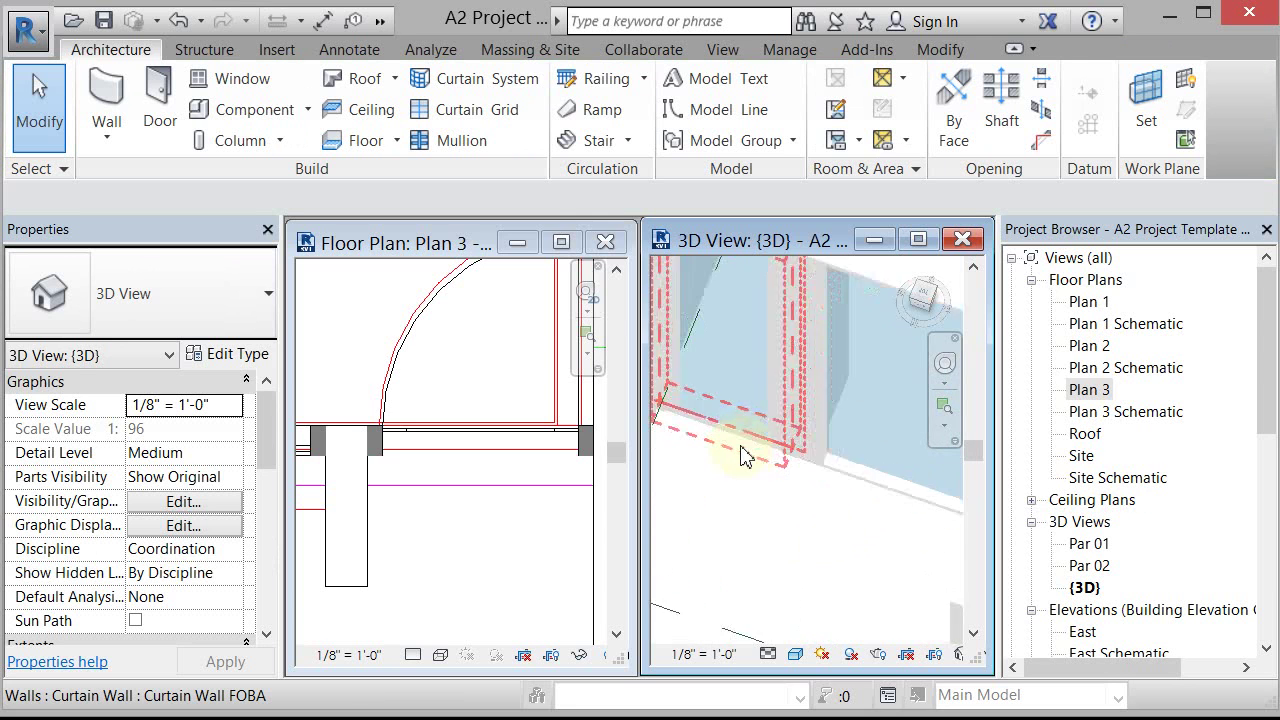
{"action": "left_click", "coordinate": [757, 442]}
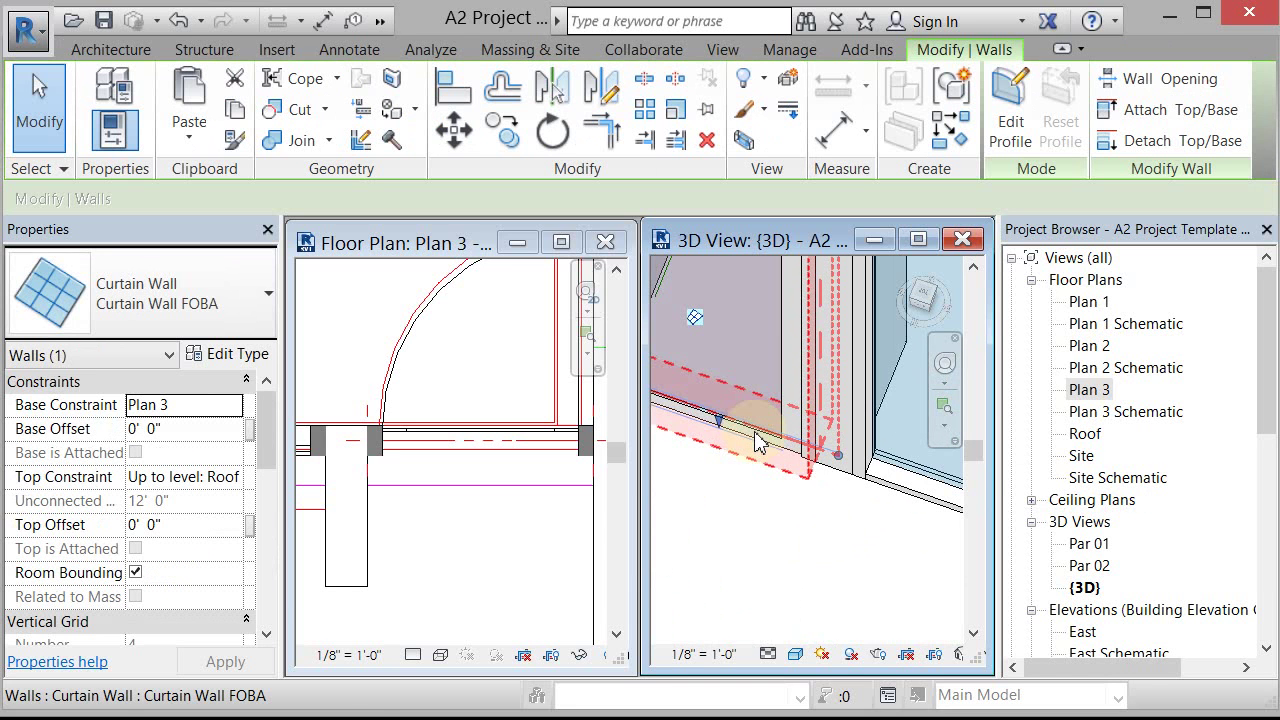
{"action": "scroll", "coordinate": [760, 445], "scroll_direction": "up", "scroll_amount": 5}
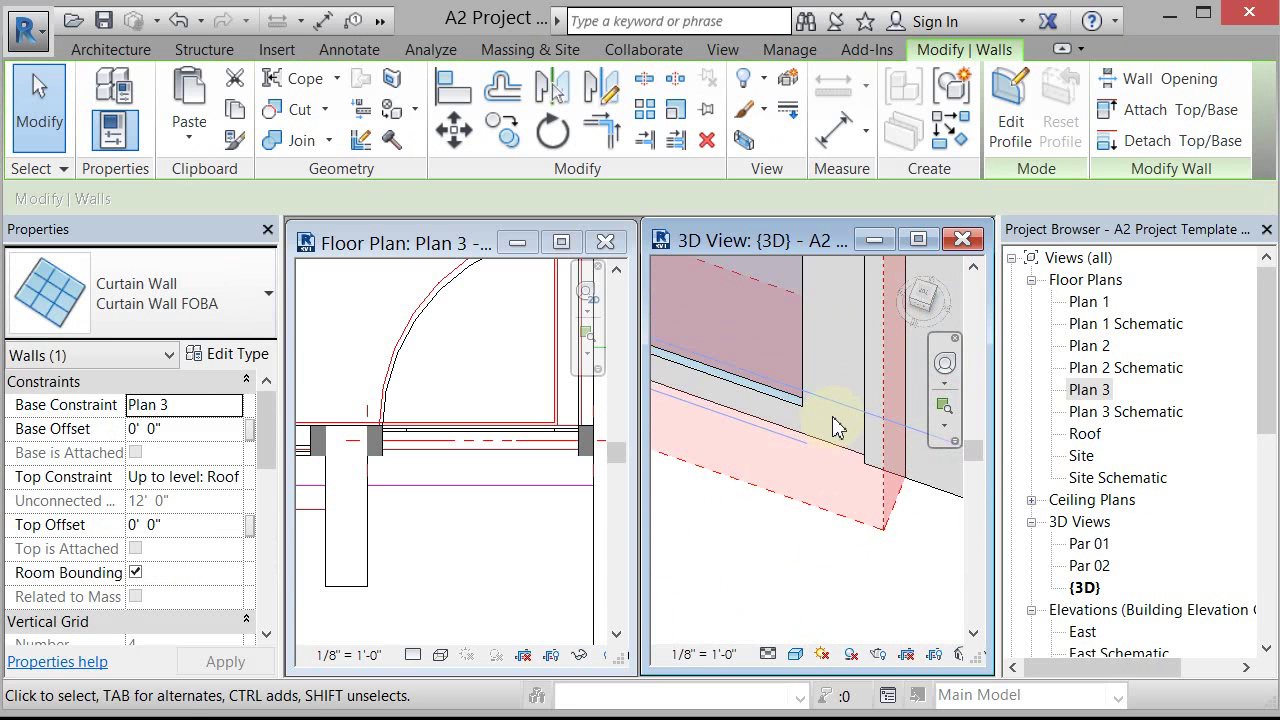
{"action": "scroll", "coordinate": [838, 418], "scroll_direction": "down", "scroll_amount": 5}
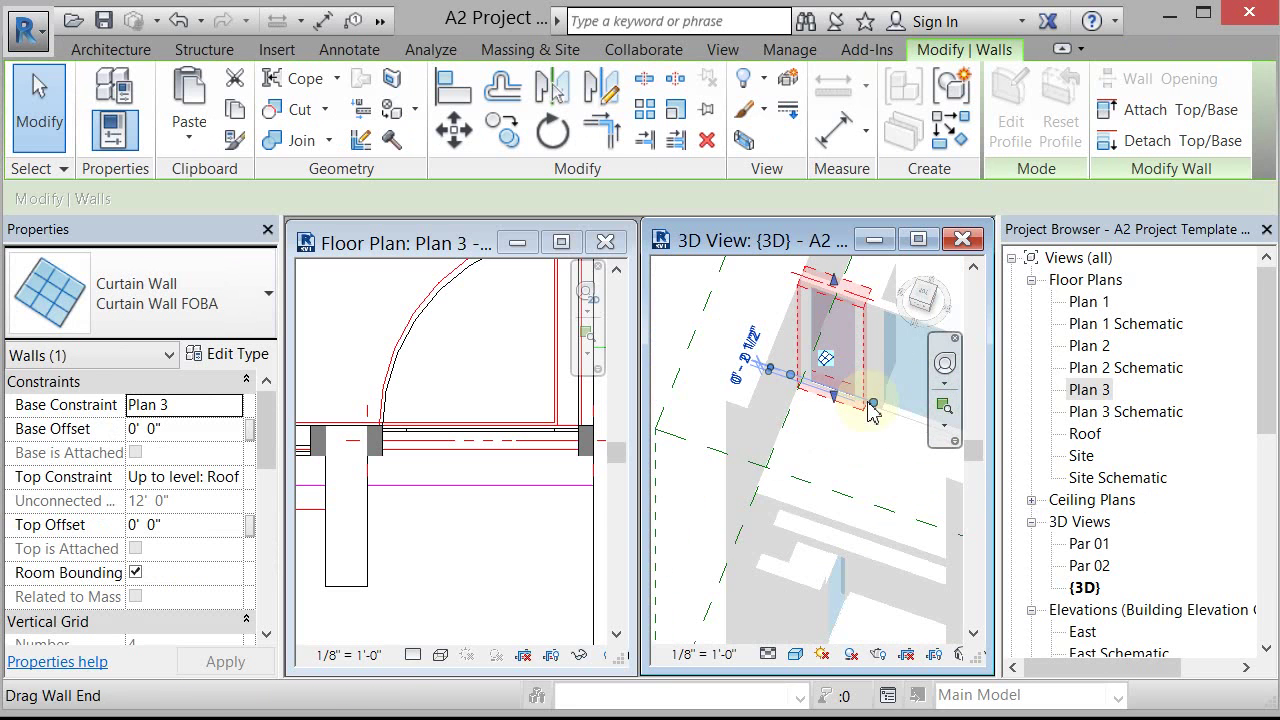
{"action": "left_click", "coordinate": [682, 285]}
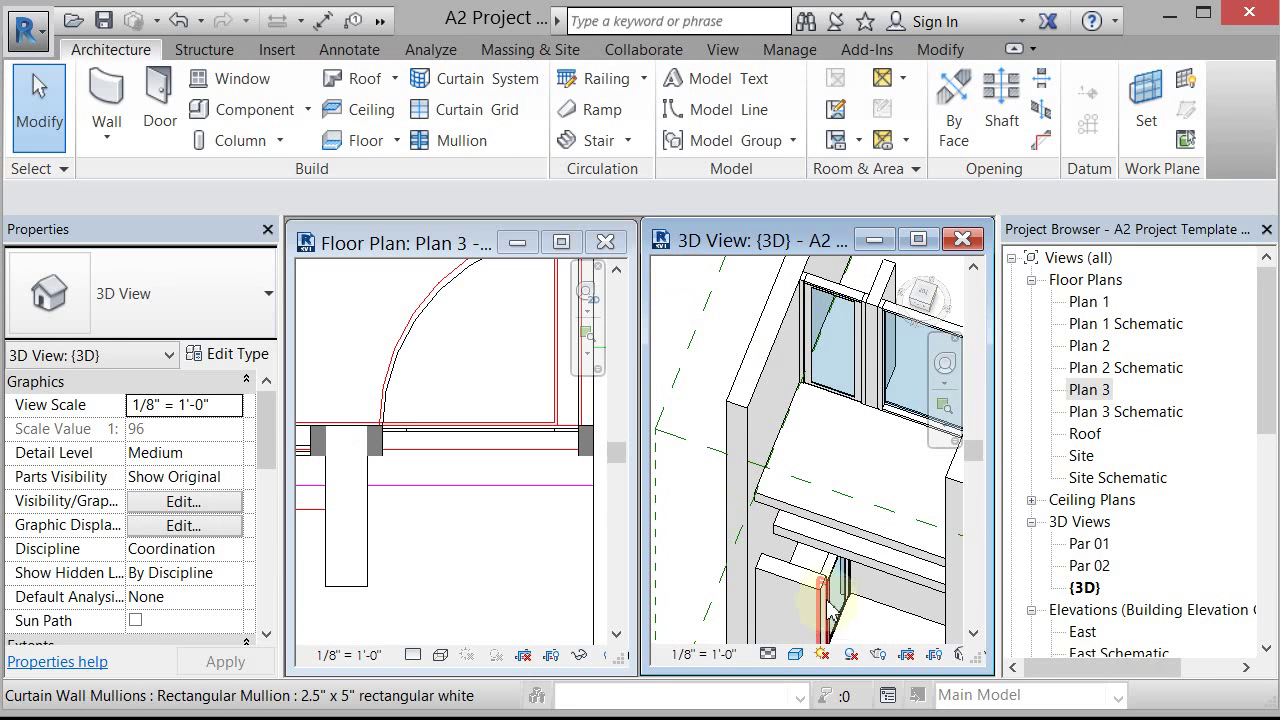
{"action": "mouse_move", "coordinate": [836, 576]}
{"action": "middle_mouse_down", "text": "shift"}
{"action": "mouse_move", "coordinate": [853, 578]}
{"action": "mouse_move", "coordinate": [831, 551]}
{"action": "mouse_move", "coordinate": [843, 557]}
{"action": "mouse_move", "coordinate": [832, 568]}
{"action": "middle_mouse_up", "text": "shift"}
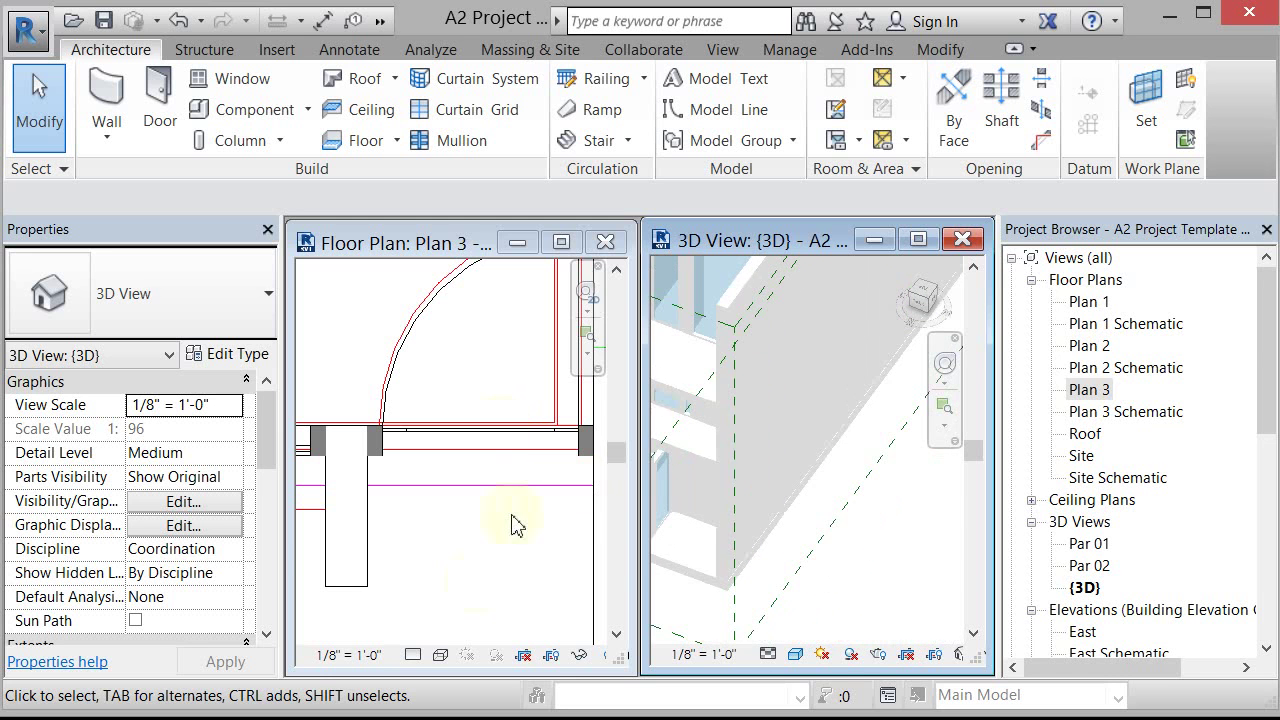
Step: Create a building section across the building on Plan 3, just outside the curtain walls and looking towards the door and pier
{"action": "left_click", "coordinate": [469, 581]}
{"action": "scroll", "coordinate": [469, 581], "scroll_direction": "down", "scroll_amount": 5}
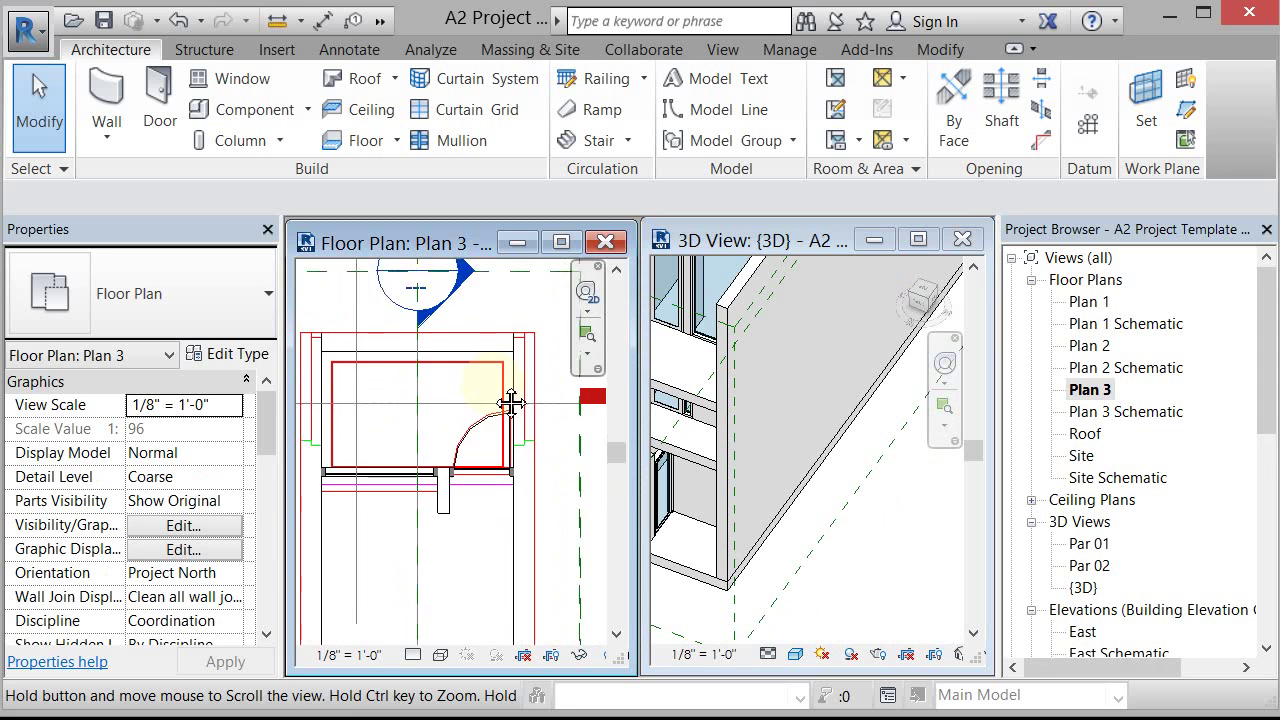
{"action": "middle_click_drag", "start_coordinate": [509, 400], "coordinate": [490, 388]}
{"action": "scroll", "coordinate": [490, 390], "scroll_direction": "down", "scroll_amount": 1}
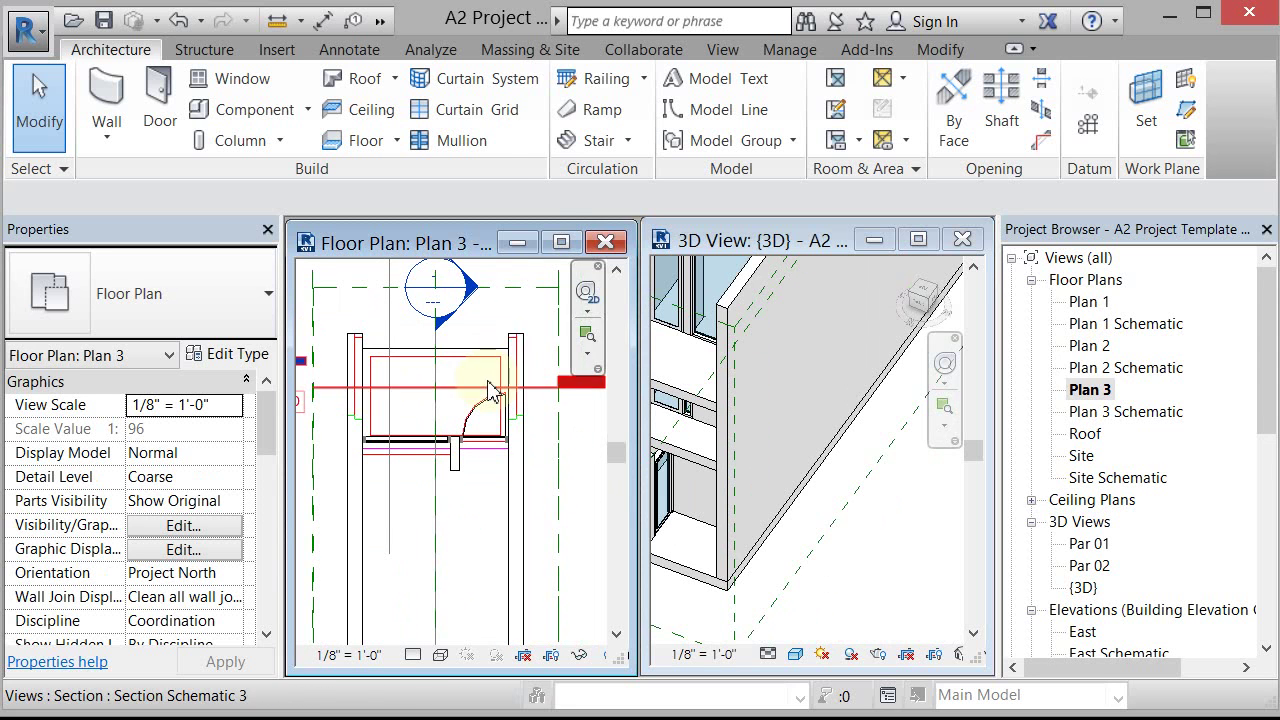
{"action": "left_click", "coordinate": [724, 50]}
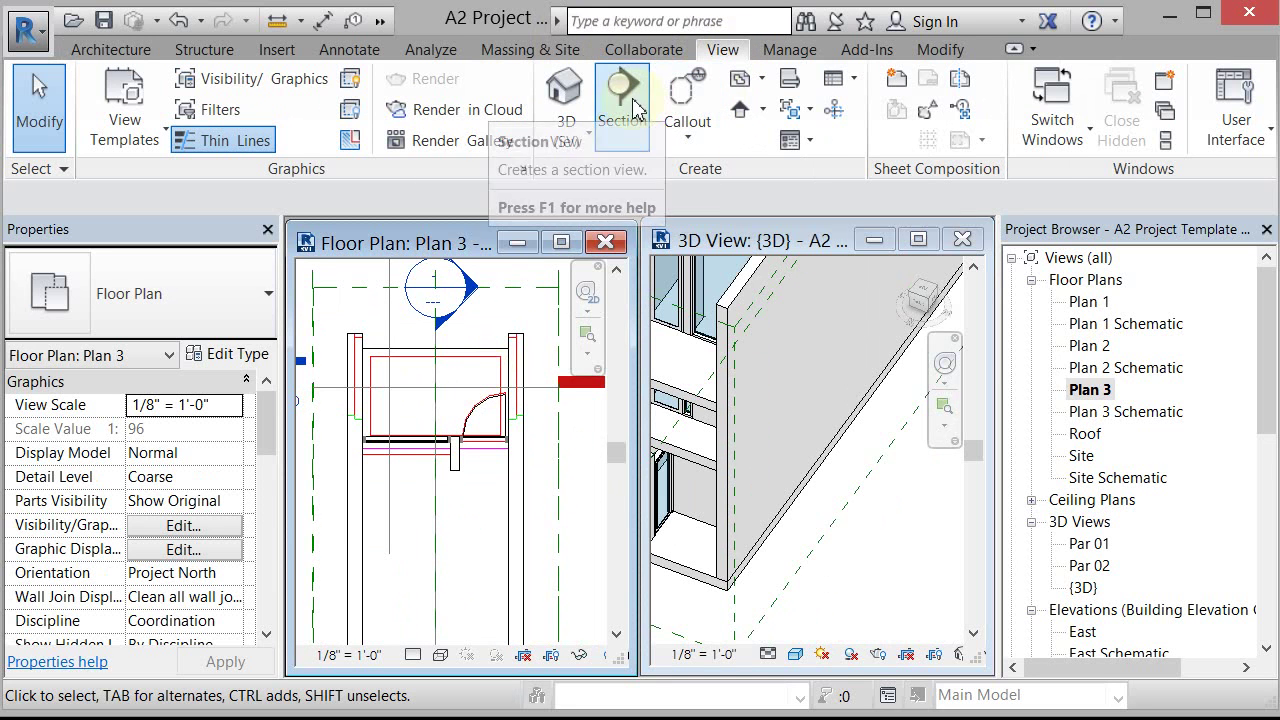
{"action": "left_click", "coordinate": [623, 114]}
{"action": "left_click", "coordinate": [570, 408]}
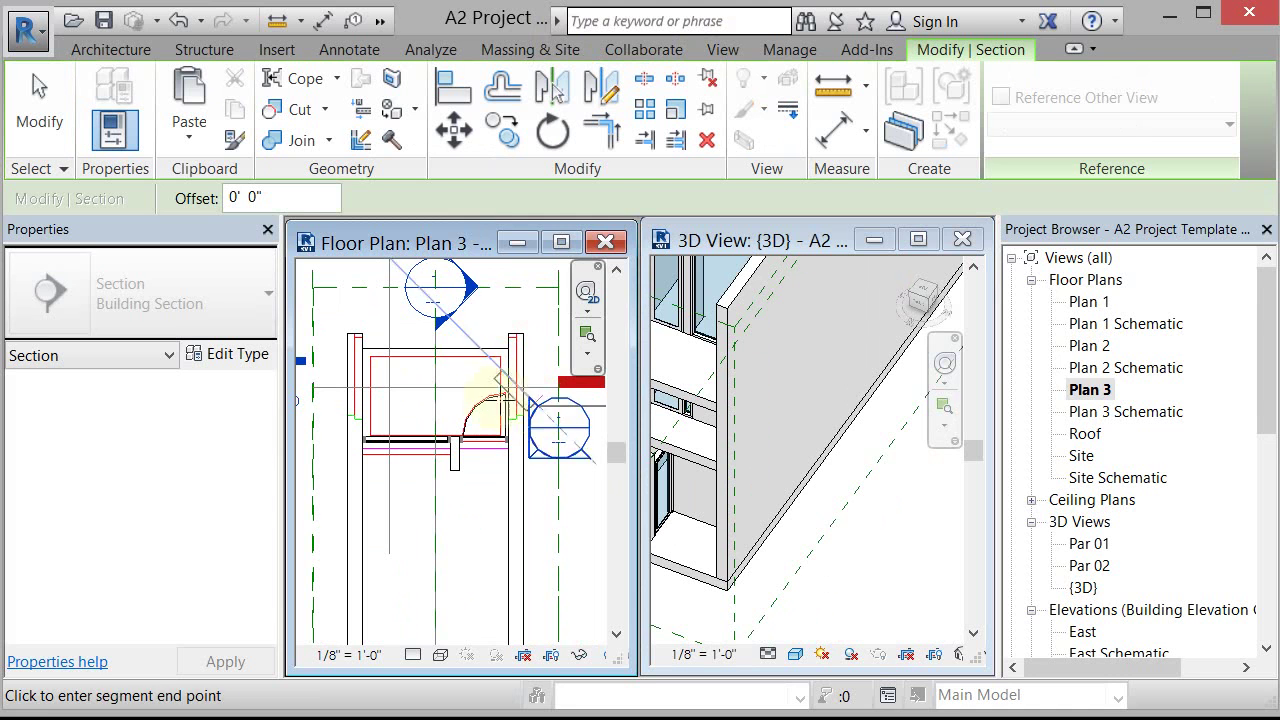
{"action": "left_click", "coordinate": [313, 406]}
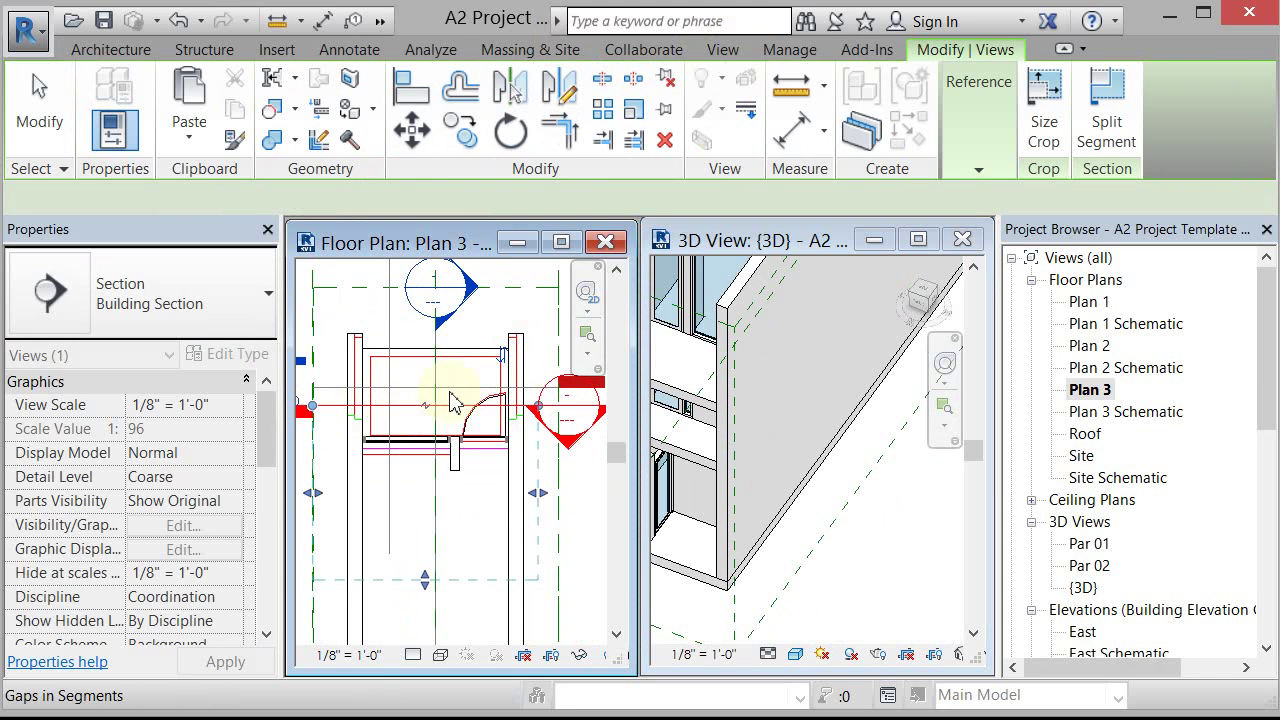
{"action": "key", "text": "Escape"}
{"action": "key", "text": "Escape"}
Step: Open the new section view and examine the door's base at the Plan 3 level
{"action": "double_click", "coordinate": [574, 452]}
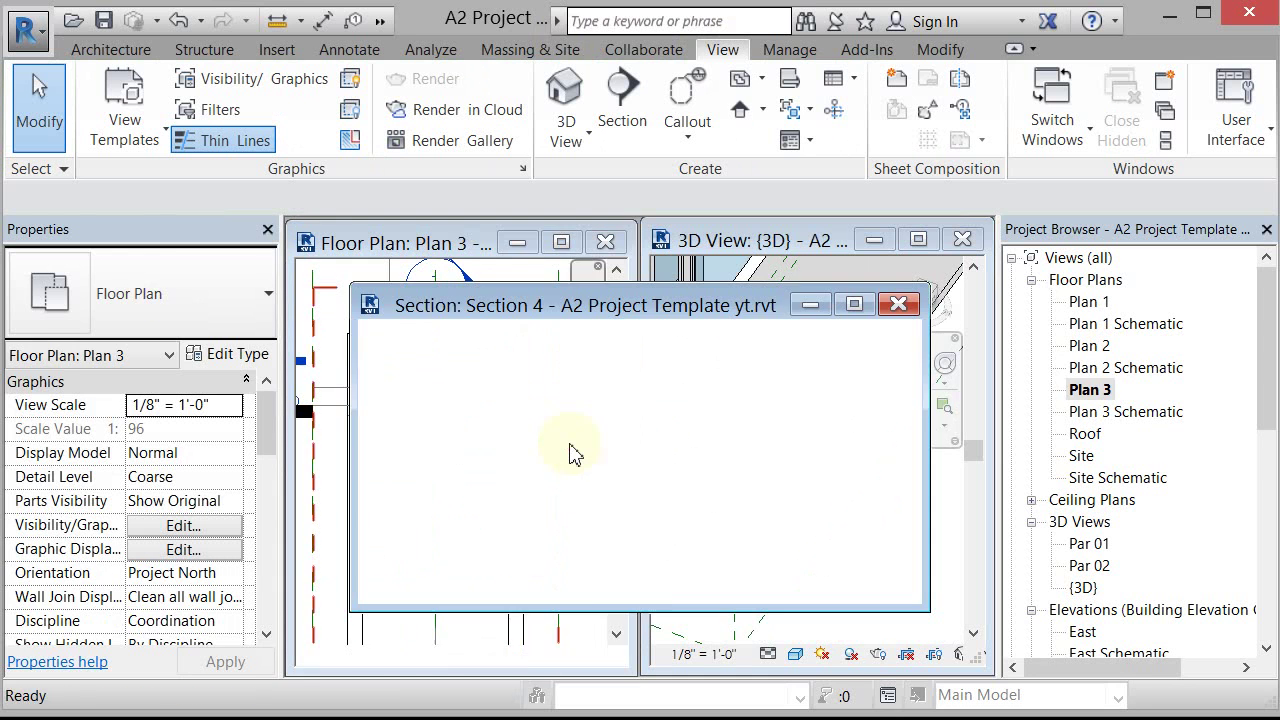
{"action": "scroll", "coordinate": [650, 492], "scroll_direction": "up", "scroll_amount": 5}
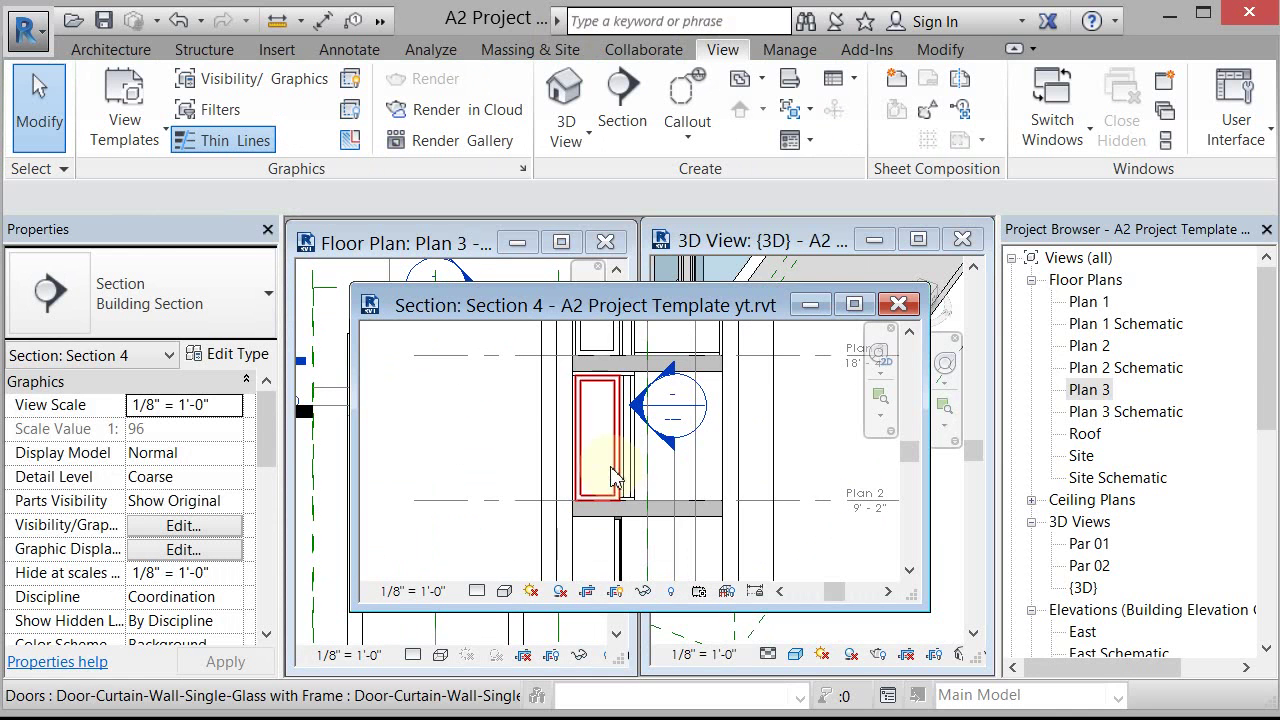
{"action": "middle_click_drag", "start_coordinate": [622, 456], "coordinate": [623, 537]}
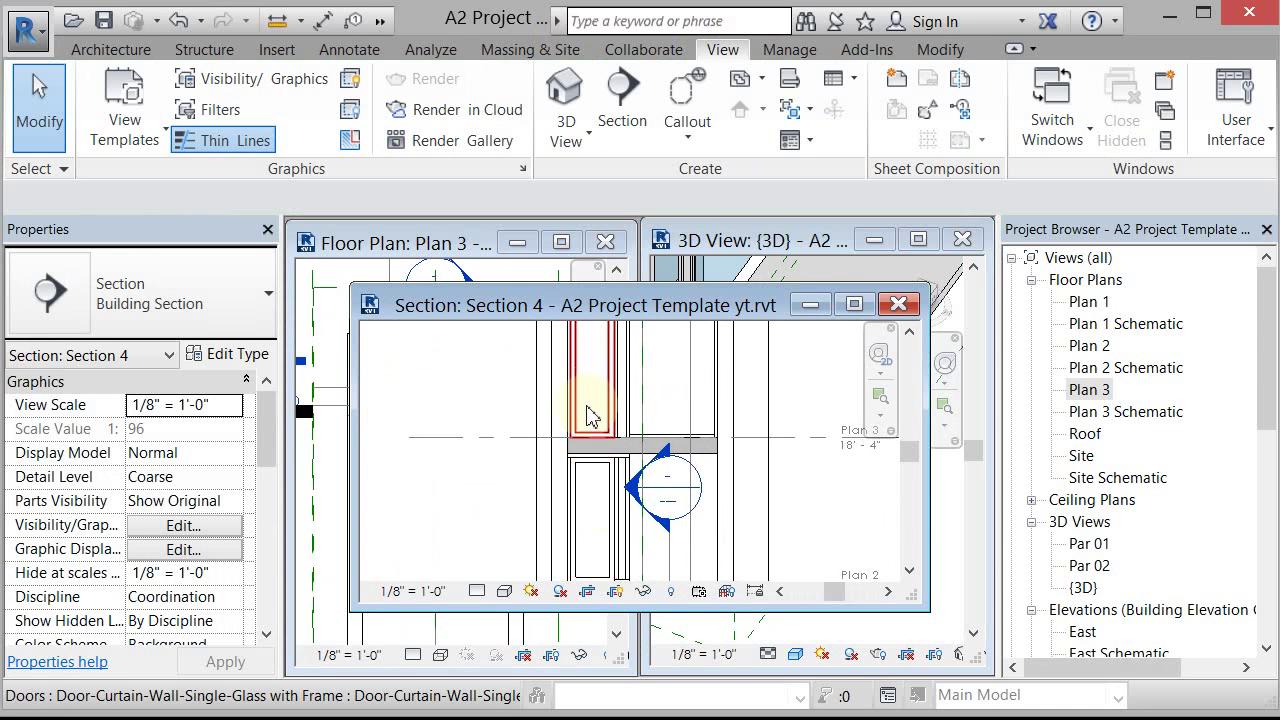
Step: Examine the door's full height between Plan 3 and the roof in the section view, and close that view
{"action": "scroll", "coordinate": [590, 426], "scroll_direction": "down", "scroll_amount": 2}
{"action": "scroll", "coordinate": [586, 463], "scroll_direction": "down", "scroll_amount": 1}
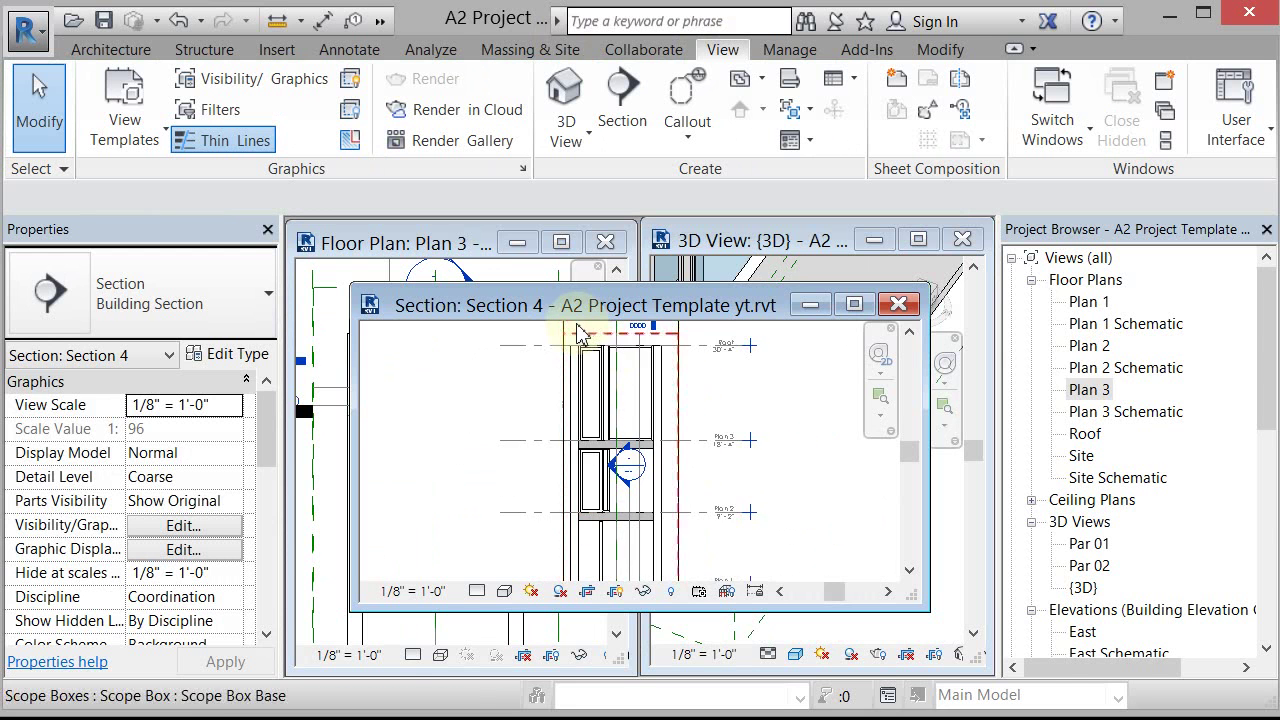
{"action": "scroll", "coordinate": [576, 332], "scroll_direction": "up", "scroll_amount": 3}
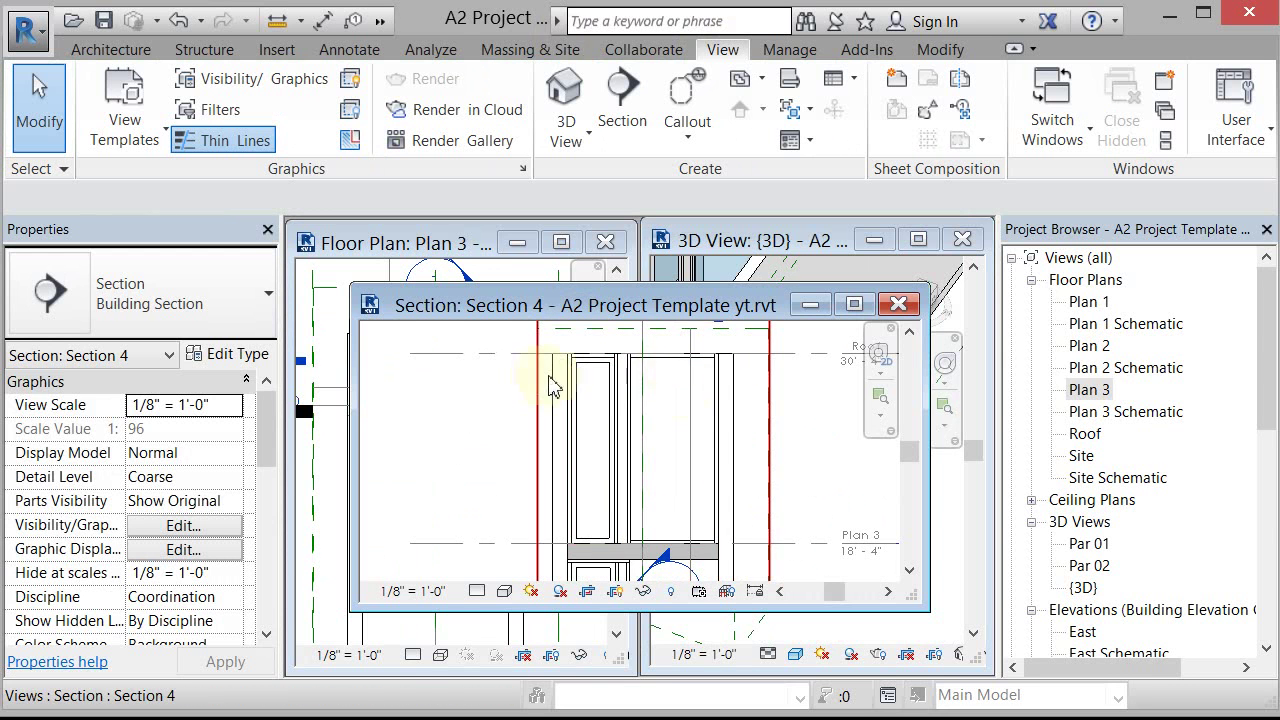
{"action": "scroll", "coordinate": [625, 369], "scroll_direction": "down", "scroll_amount": 2}
{"action": "scroll", "coordinate": [771, 451], "scroll_direction": "down", "scroll_amount": 1}
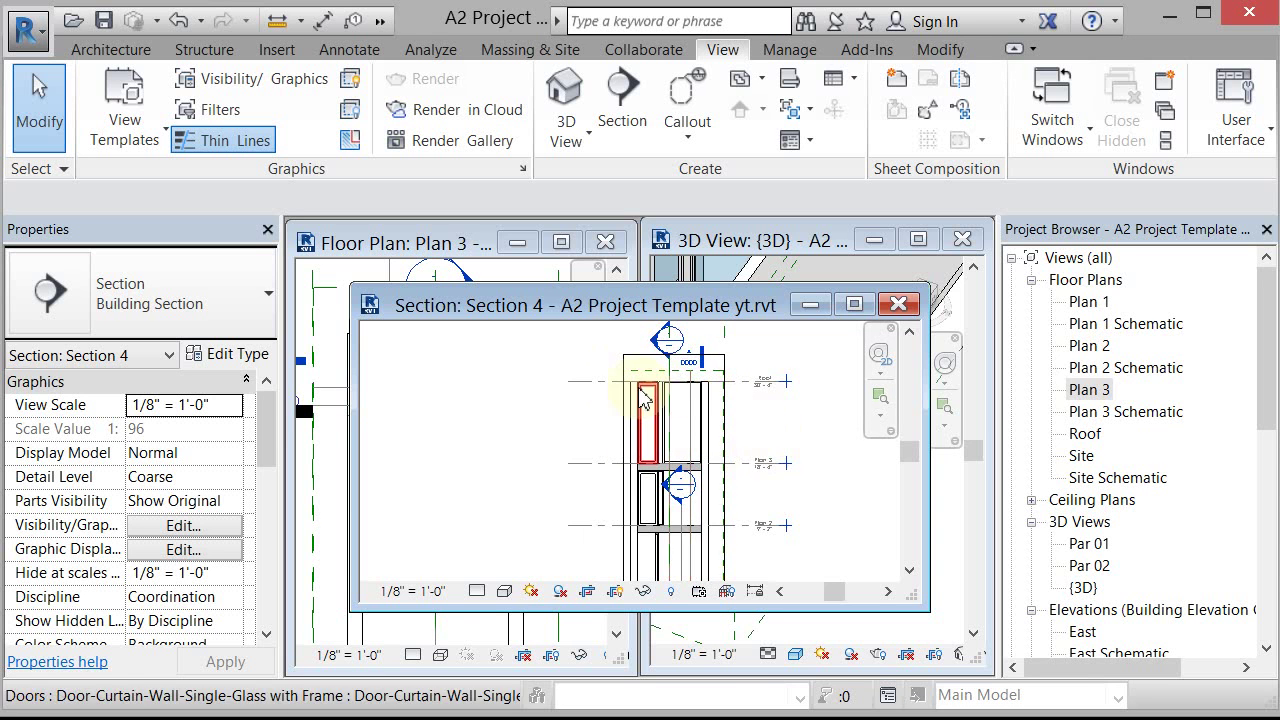
{"action": "left_click", "coordinate": [899, 305]}
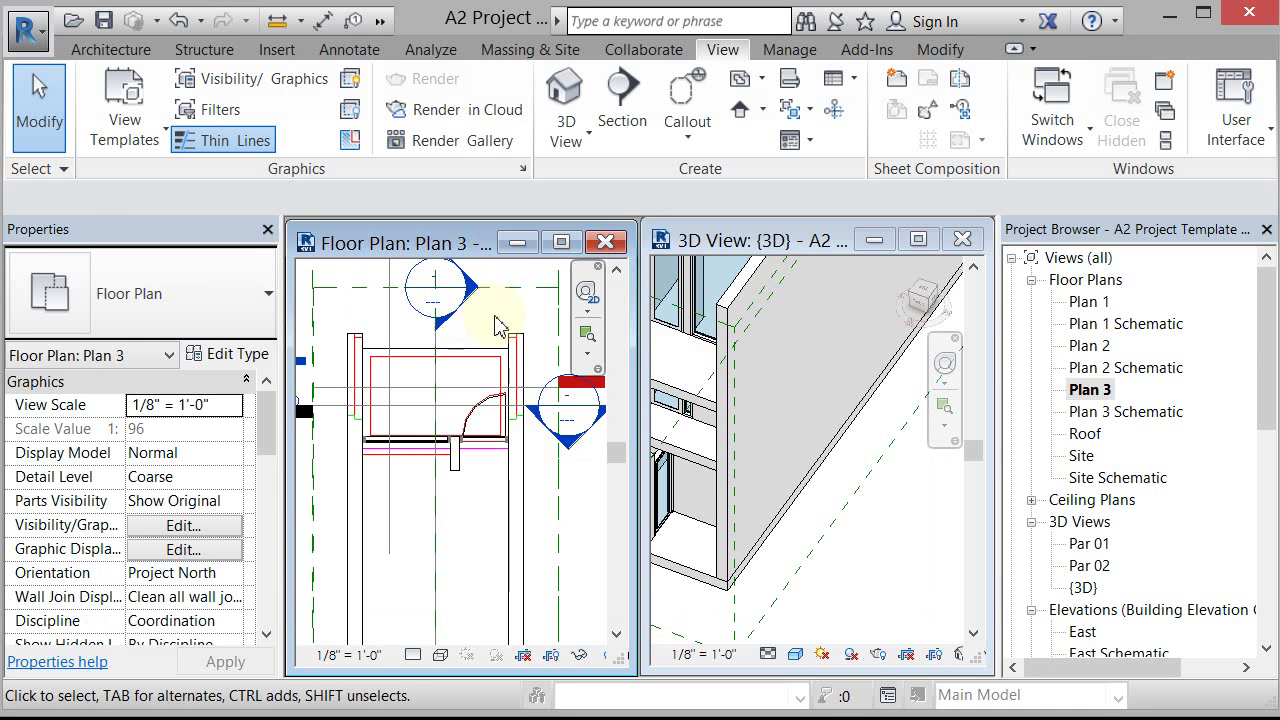
Step: Examine the balcony end of the building on Plan 3 and in 3D, comparing the imported plan with the modelled walls, and return to the plan
{"action": "scroll", "coordinate": [495, 317], "scroll_direction": "down", "scroll_amount": 4}
{"action": "scroll", "coordinate": [477, 624], "scroll_direction": "up", "scroll_amount": 2}
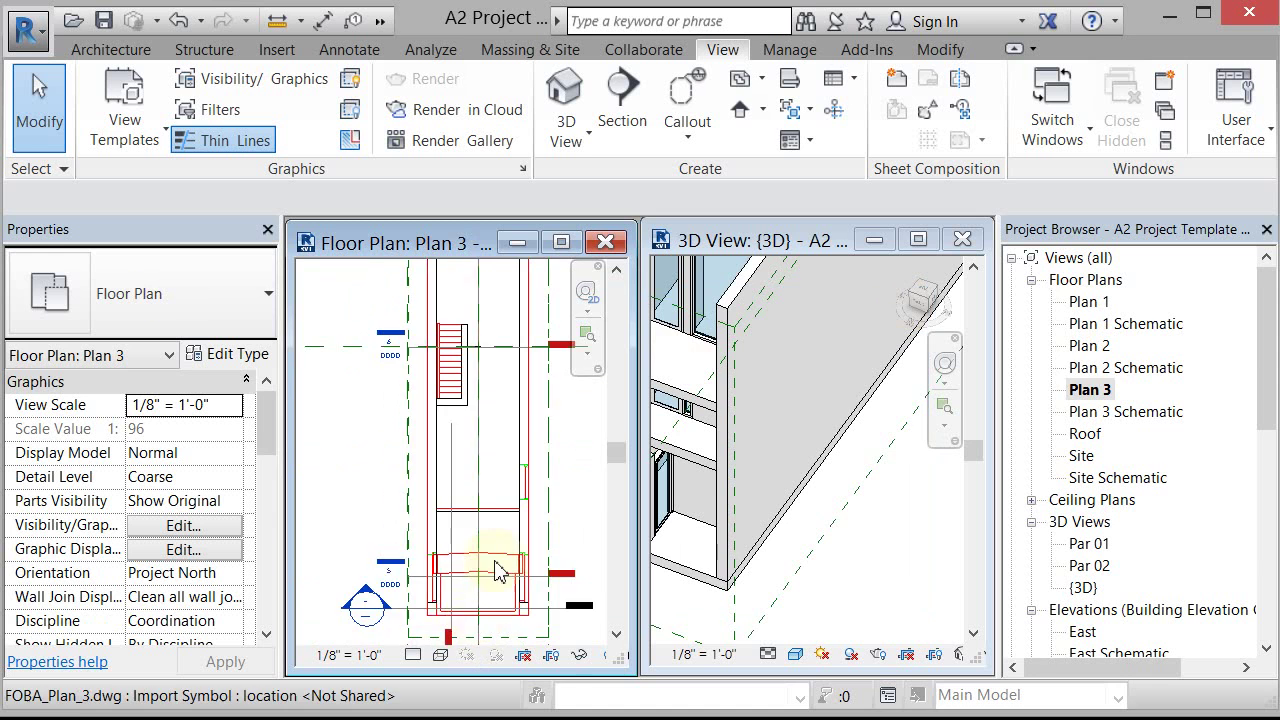
{"action": "scroll", "coordinate": [497, 565], "scroll_direction": "up", "scroll_amount": 4}
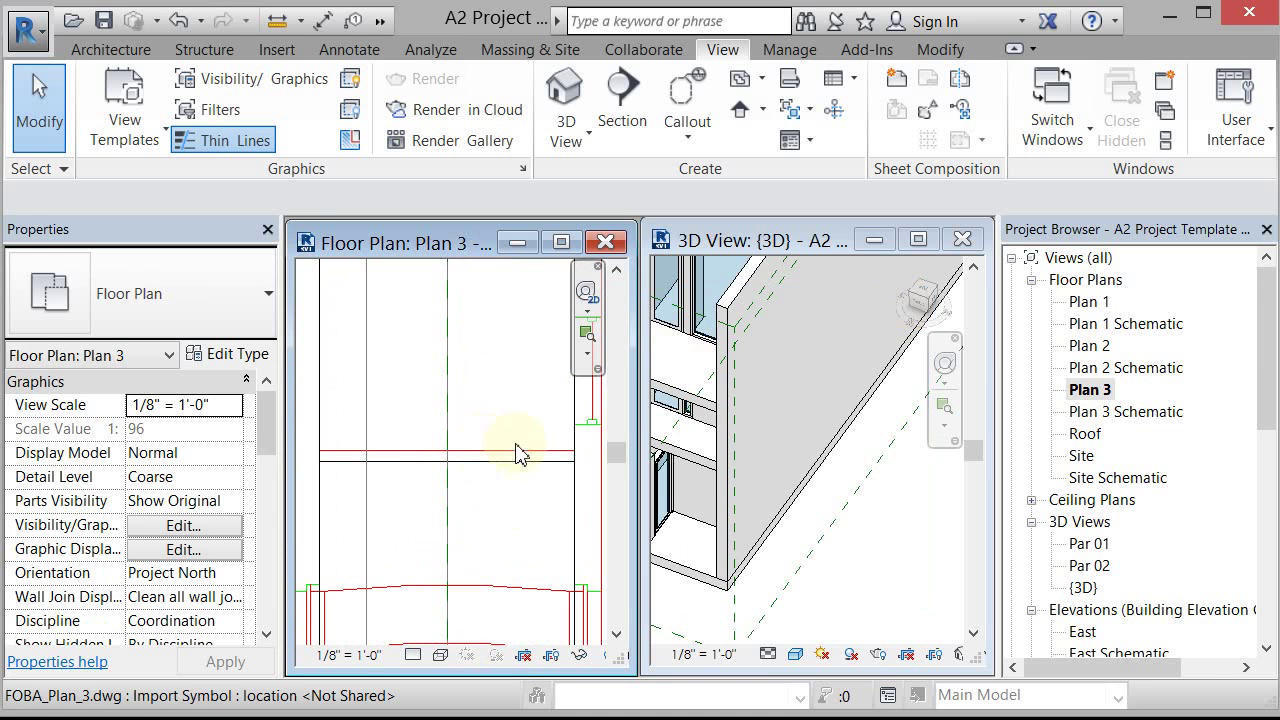
{"action": "scroll", "coordinate": [536, 370], "scroll_direction": "down", "scroll_amount": 2}
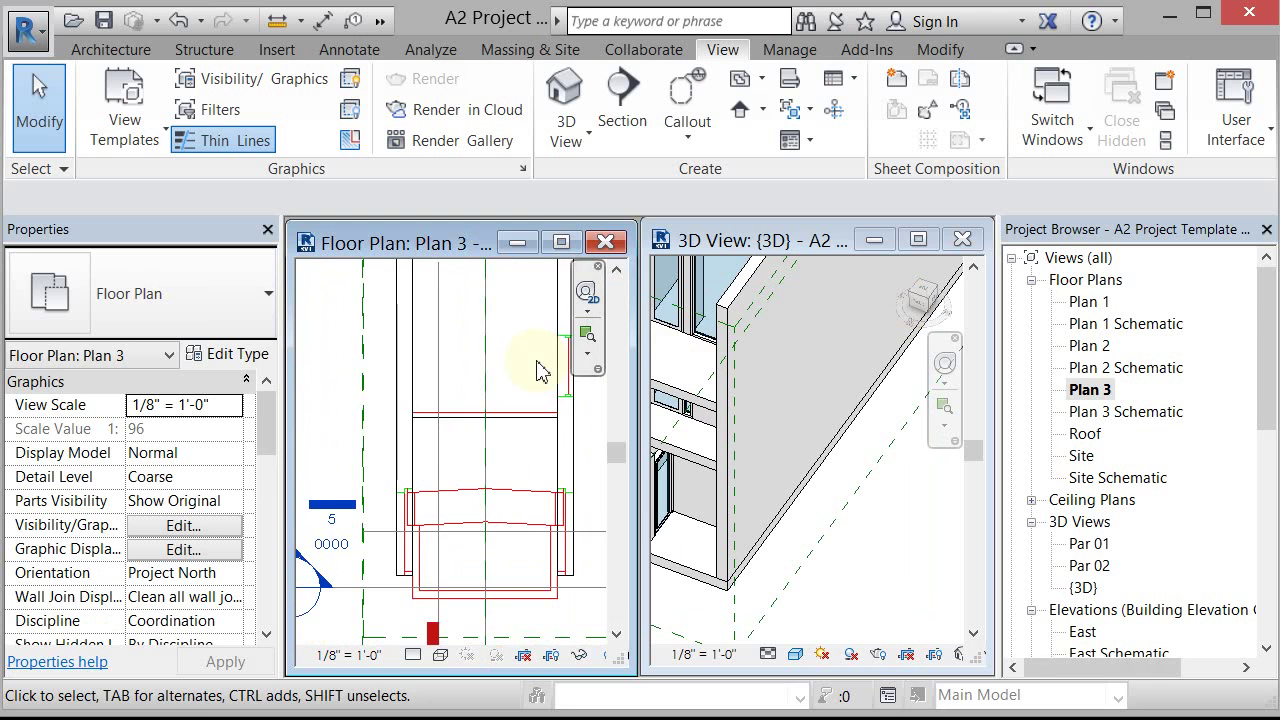
{"action": "scroll", "coordinate": [536, 370], "scroll_direction": "down", "scroll_amount": 2}
{"action": "left_click", "coordinate": [857, 551]}
{"action": "scroll", "coordinate": [866, 554], "scroll_direction": "down", "scroll_amount": 3}
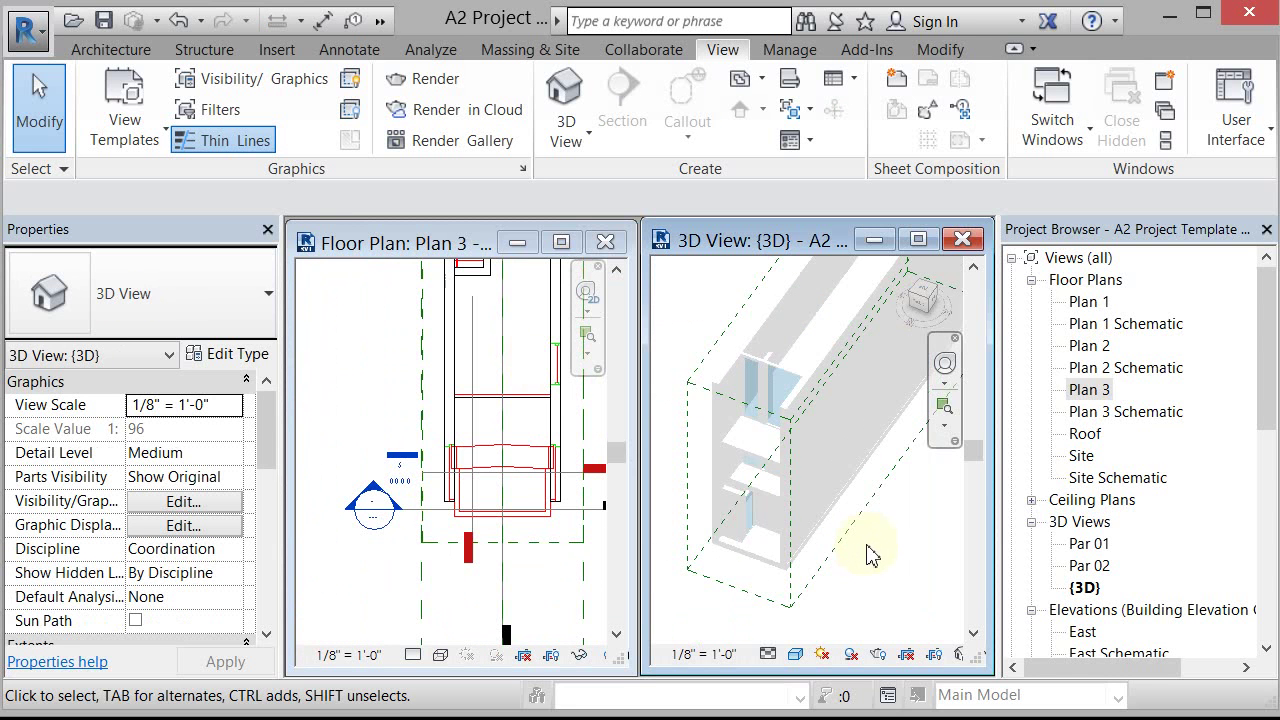
{"action": "scroll", "coordinate": [870, 555], "scroll_direction": "up", "scroll_amount": 3}
{"action": "middle_click_drag", "start_coordinate": [900, 530], "coordinate": [450, 518], "text": "shift"}
{"action": "scroll", "coordinate": [670, 462], "scroll_direction": "up", "scroll_amount": 2}
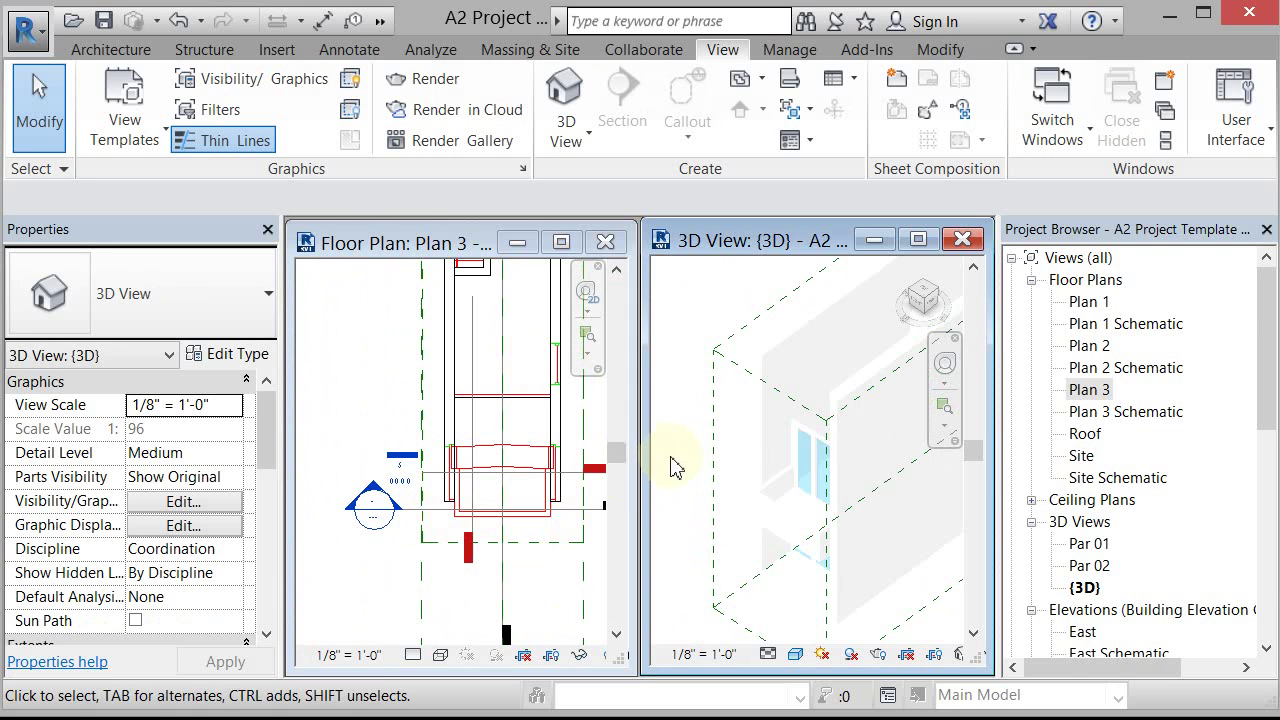
{"action": "middle_click_drag", "start_coordinate": [676, 473], "coordinate": [705, 464], "text": "shift"}
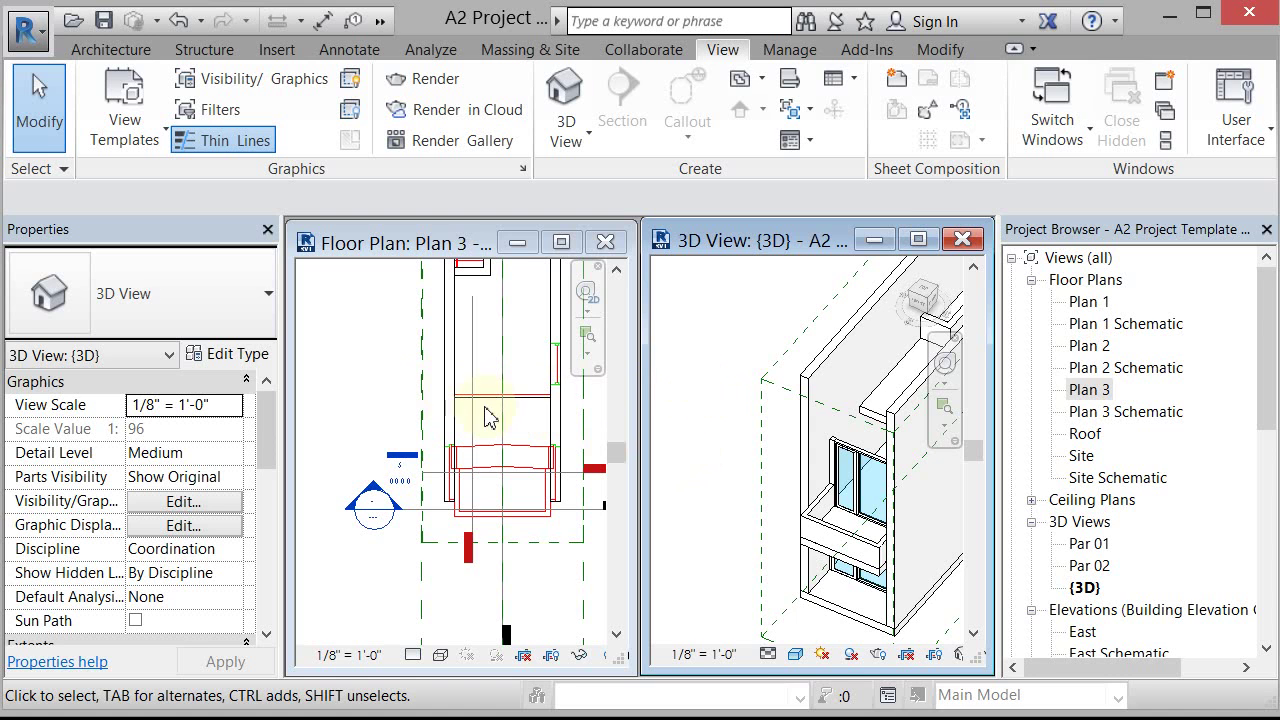
{"action": "left_click", "coordinate": [378, 383]}
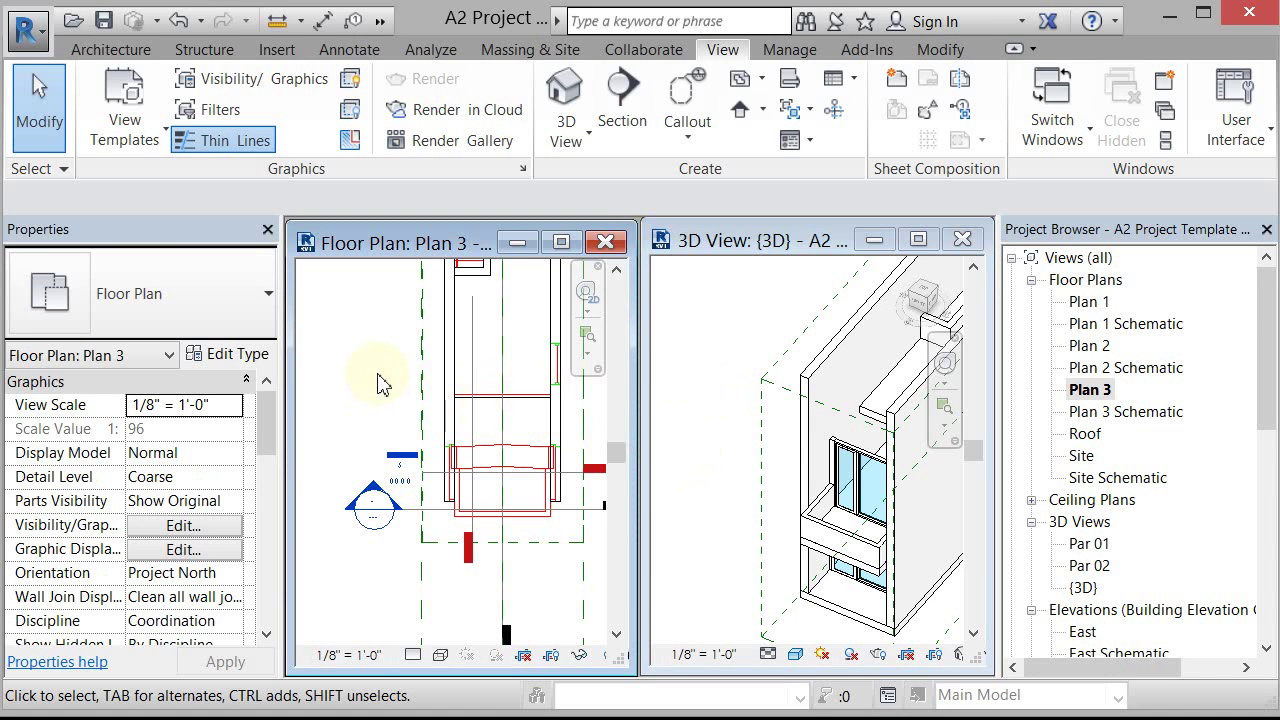